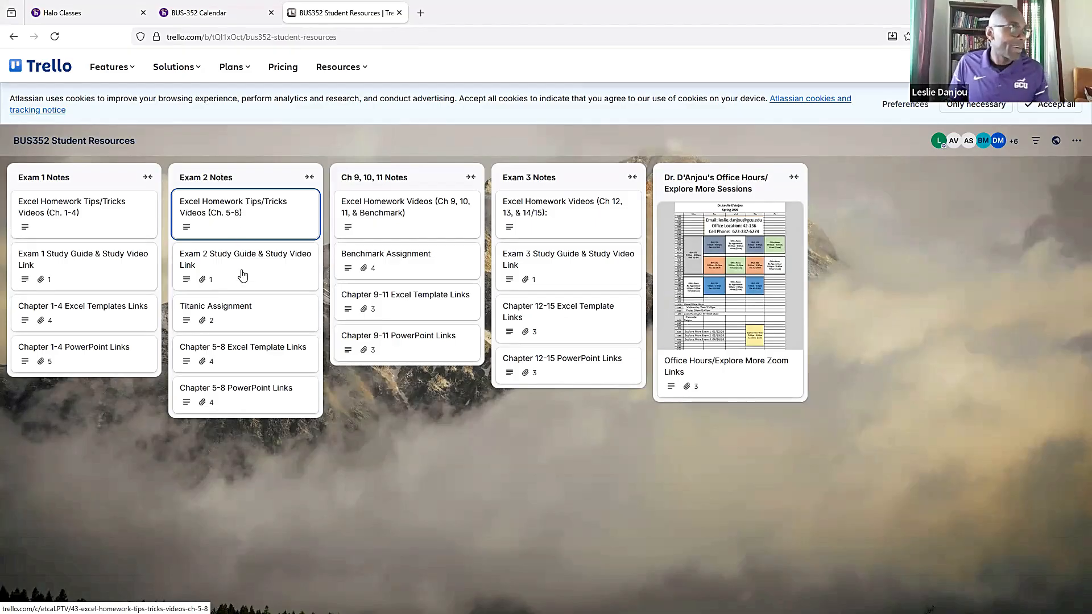
- Download BUS-352-RS-T4Ch7HomeworkTemplate.xlsx from the Chapter 5-8 Excel Template Links card and open it in Excel for editing, maximized
left_click(244, 353)
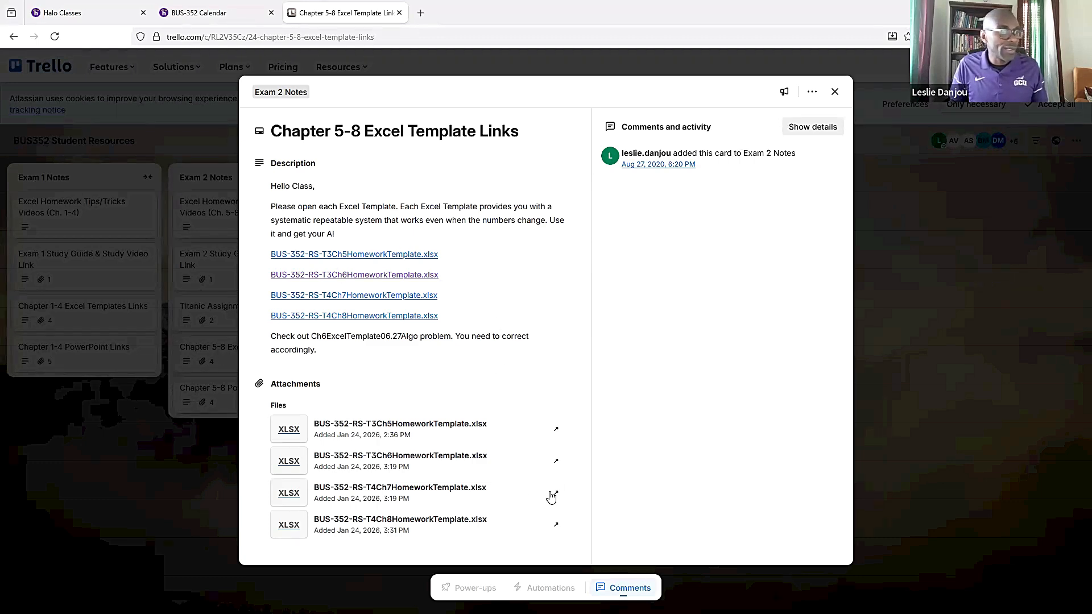
left_click(557, 495)
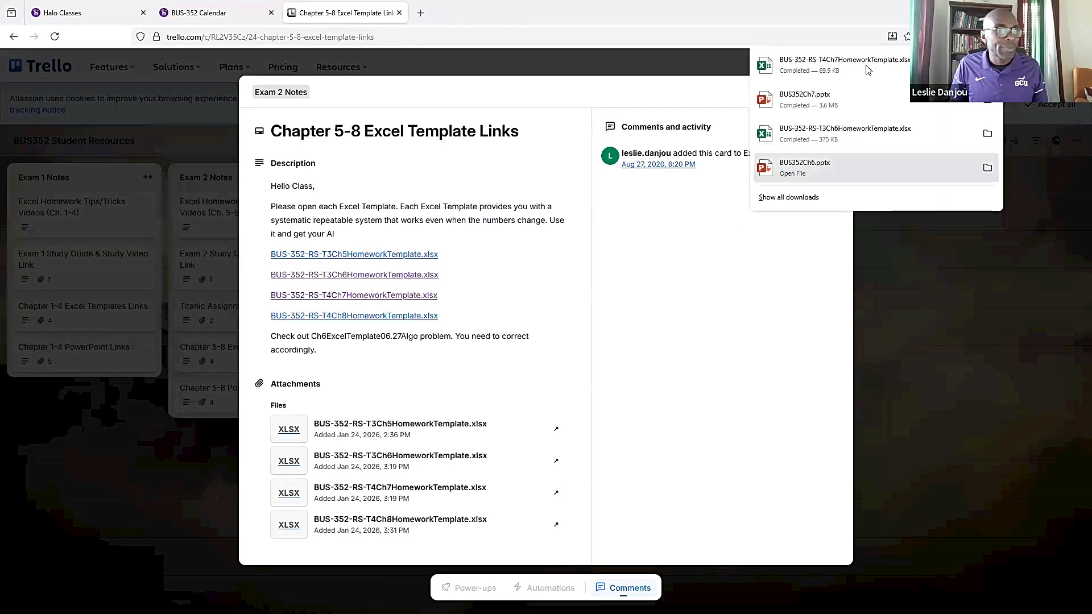
left_click(869, 66)
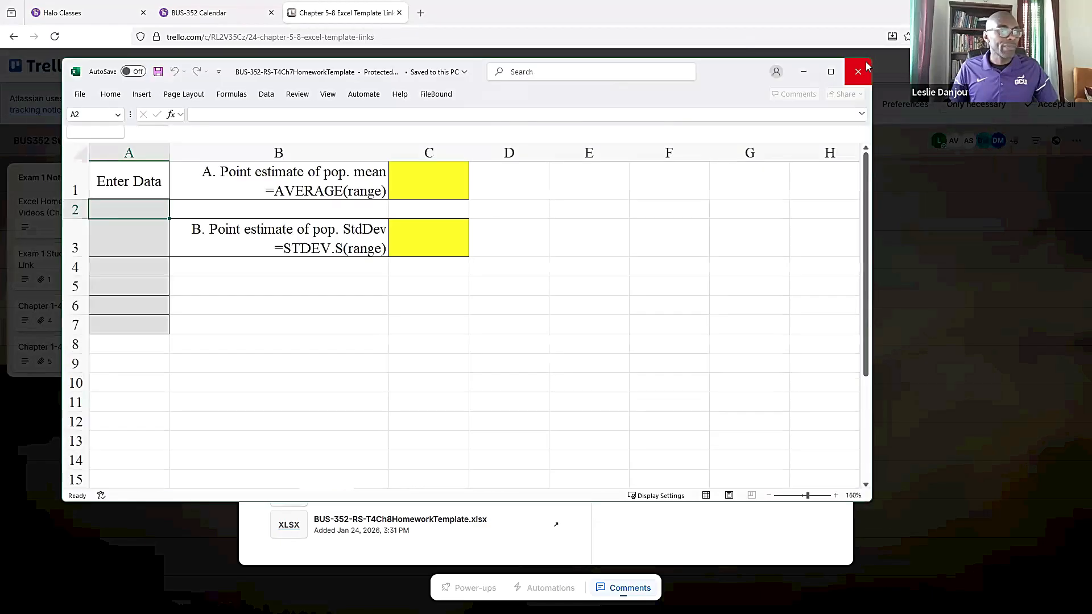
left_click(515, 112)
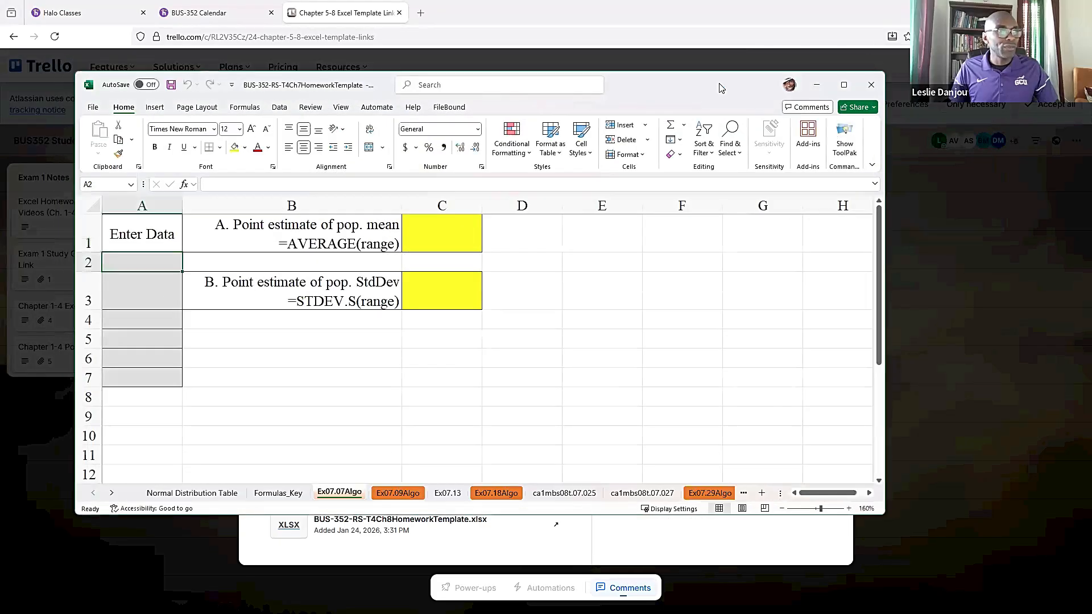
double_click(719, 88)
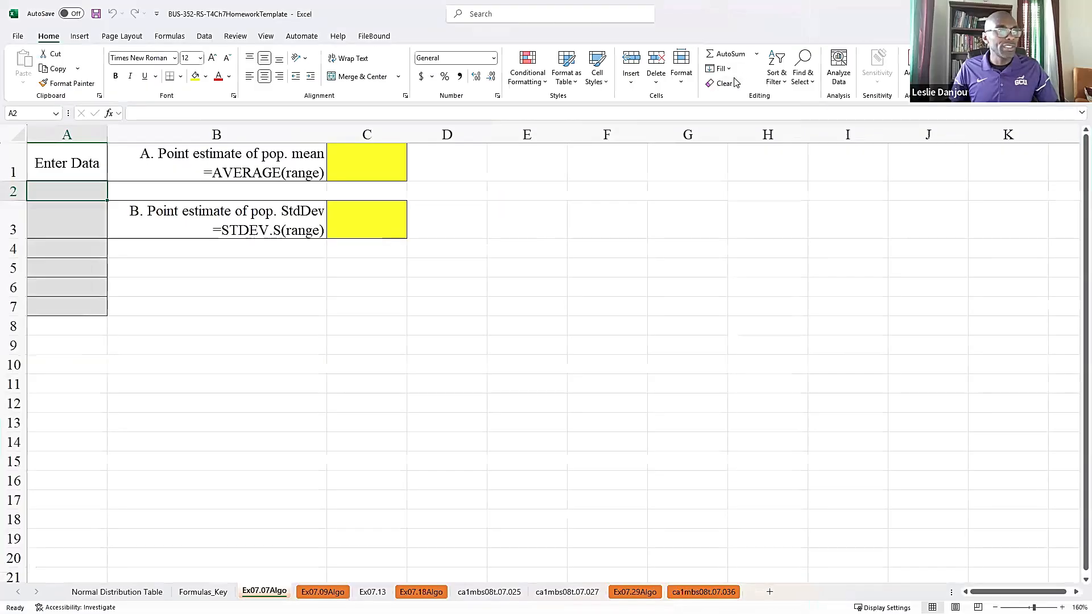
- Save the workbook as BUS-352-RS-T4Ch7HomeworkTemplate in the BUS352 folder on the Desktop
left_click(18, 37)
left_click(41, 193)
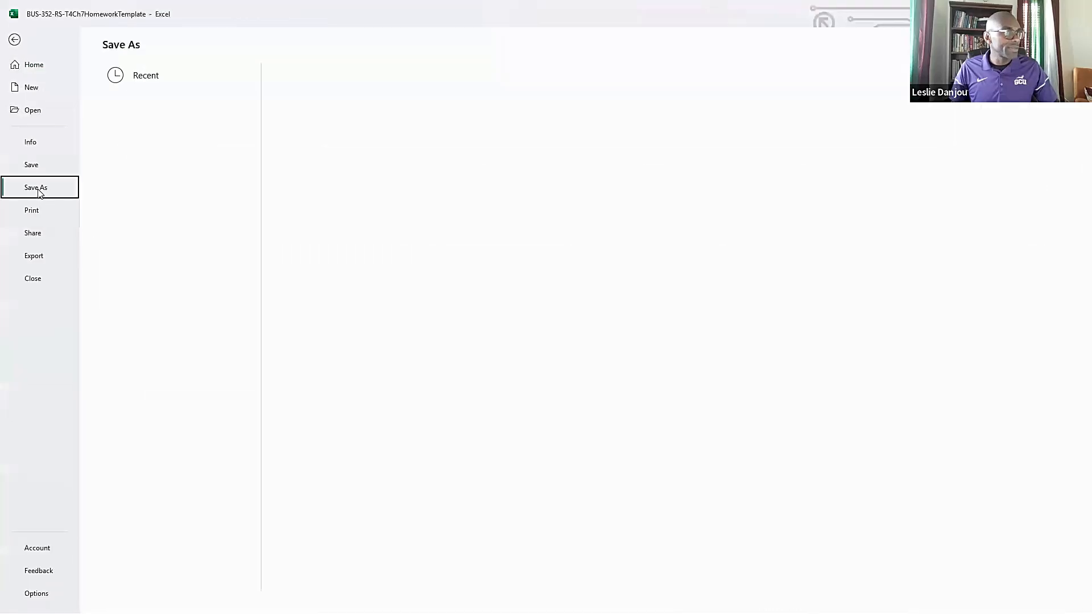
left_click(174, 276)
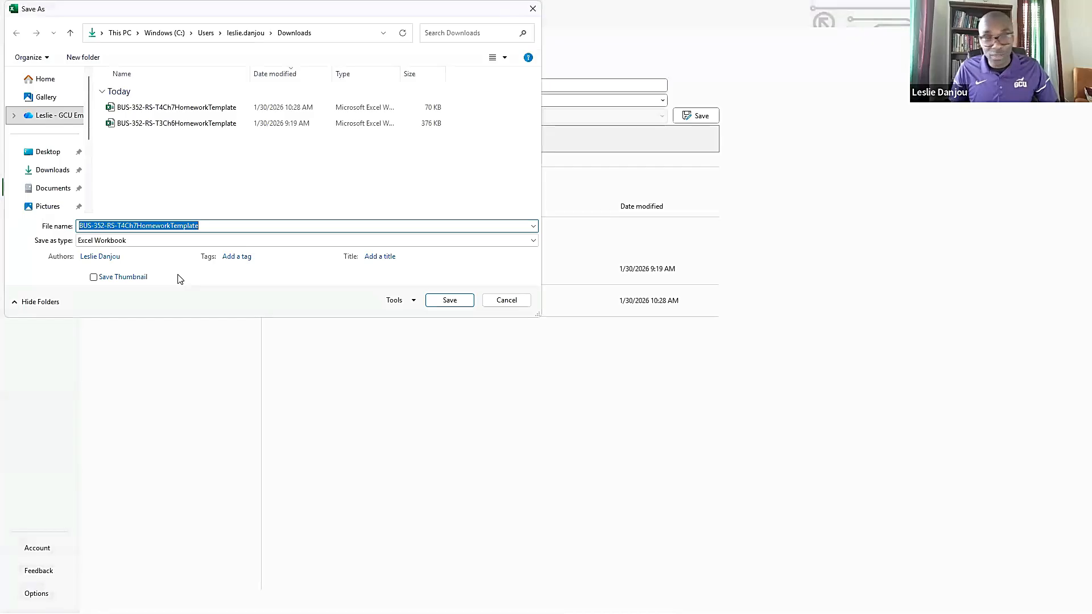
left_click(48, 155)
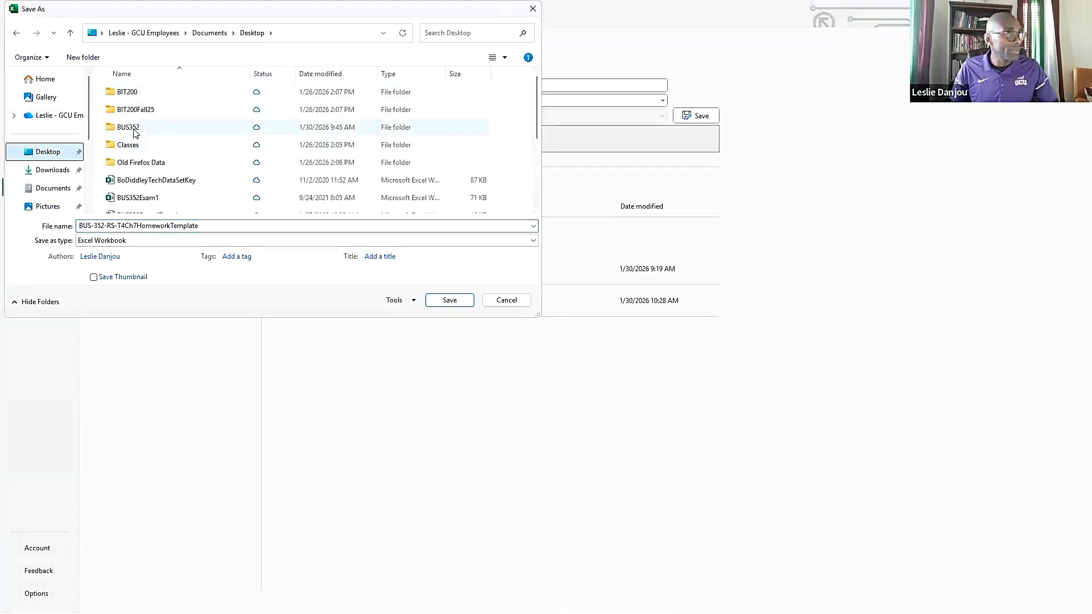
double_click(134, 129)
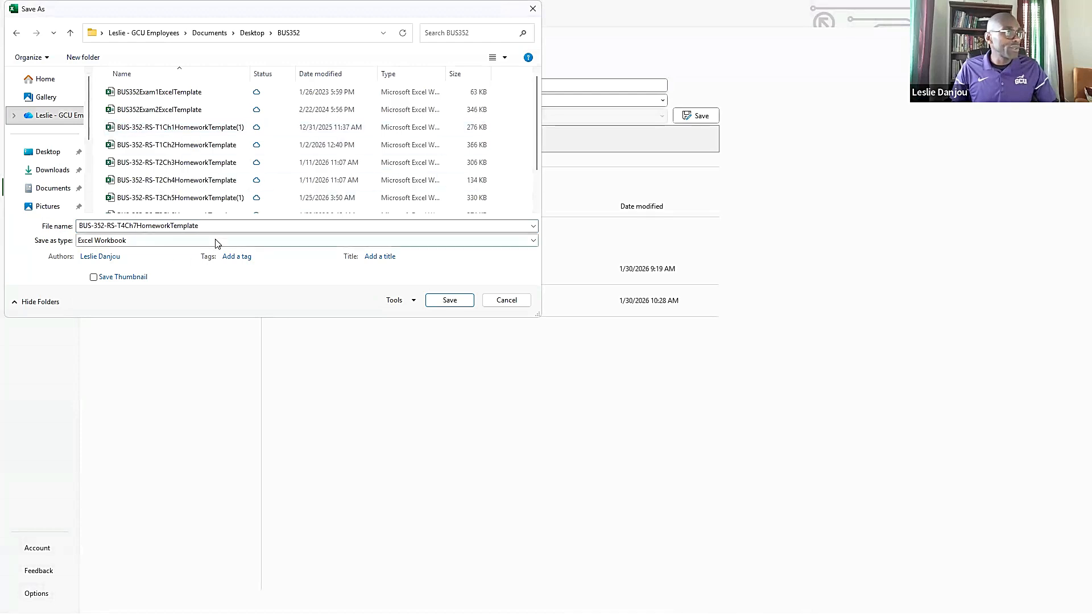
left_click(450, 300)
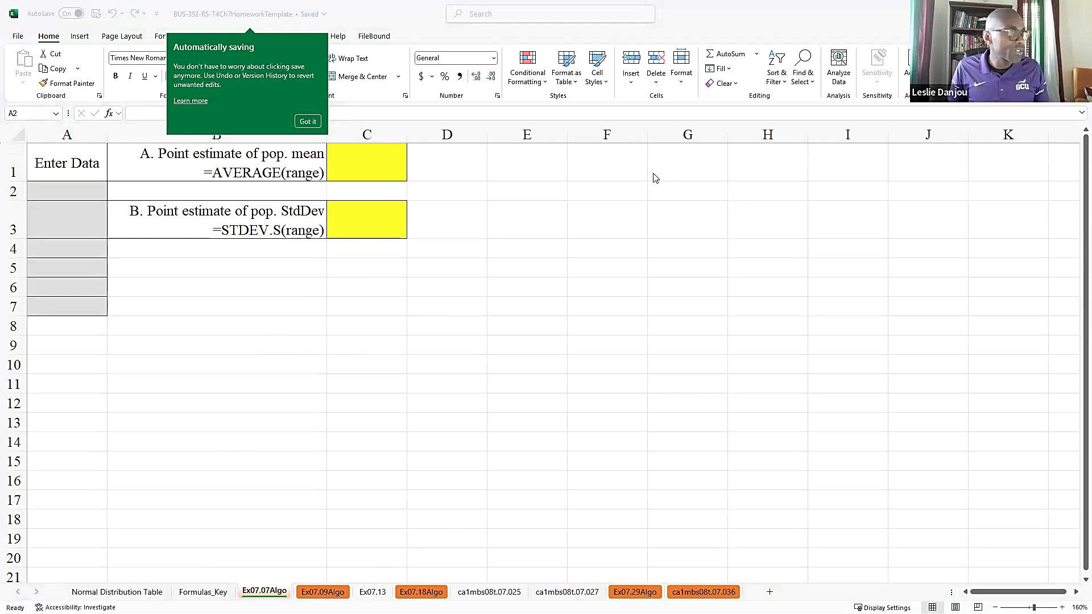
- Switch to the browser, open the Chapter 7 Homework Assignment from the BUS-352 Calendar, and place it side by side with the Excel workbook
key("alt+Tab")
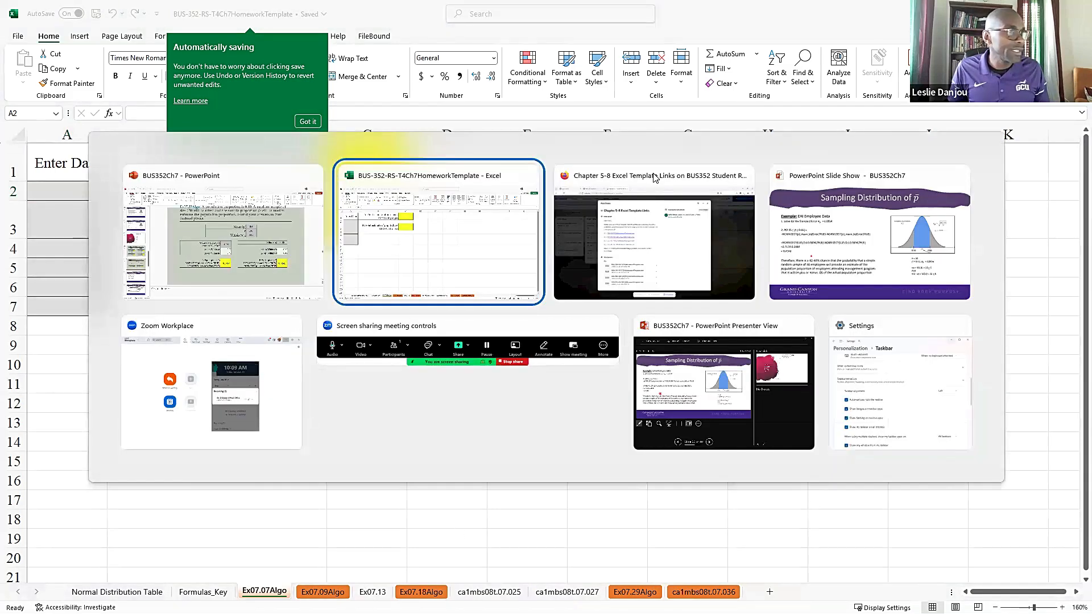
left_click(654, 178)
left_click(157, 433)
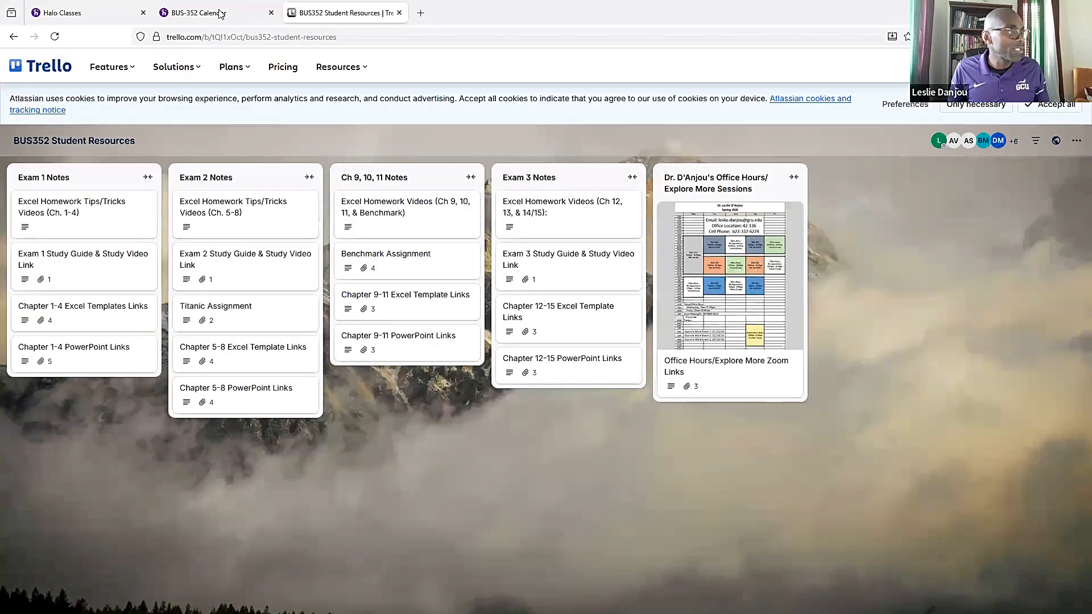
left_click(221, 14)
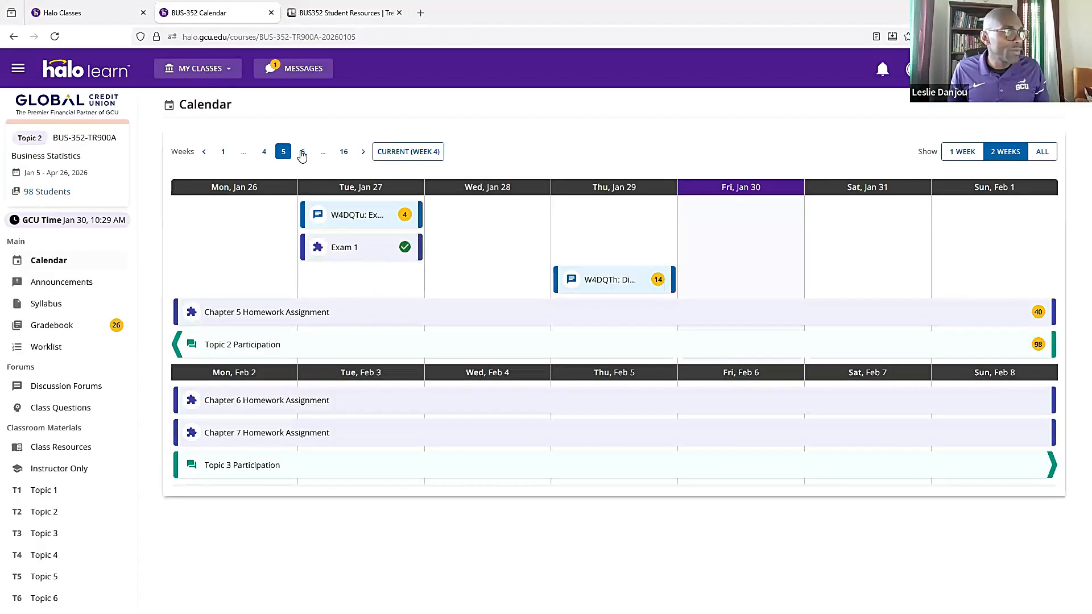
left_click(253, 439)
left_click(484, 404)
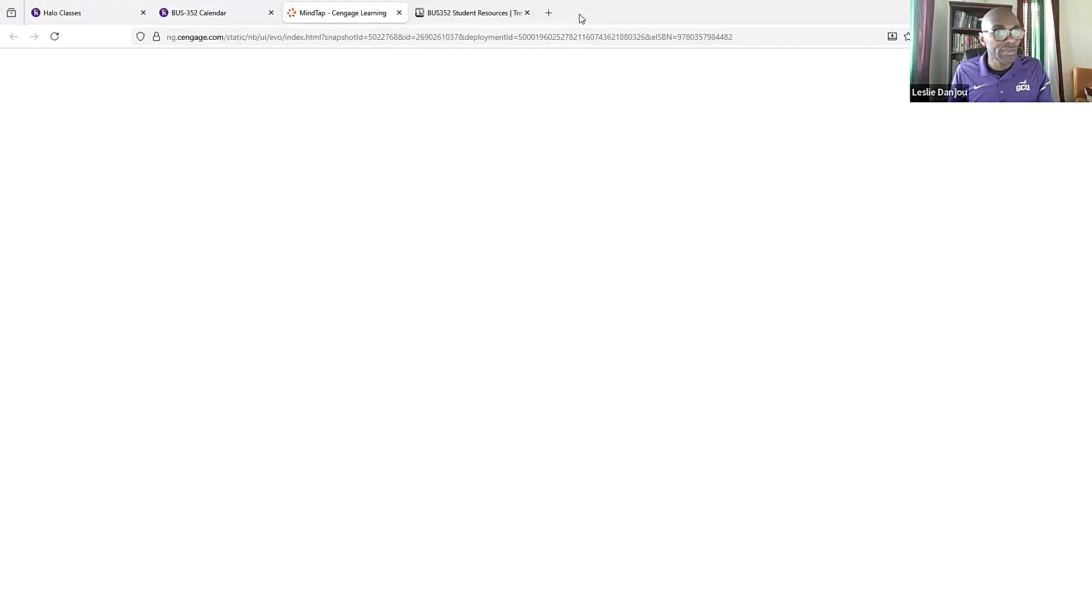
key("super+Right")
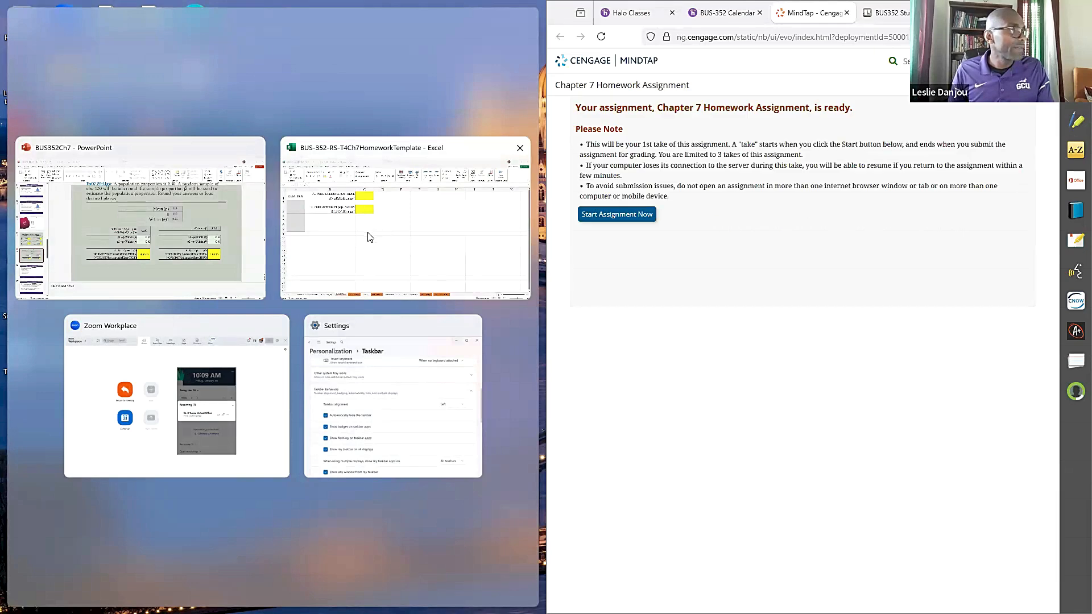
left_click(370, 237)
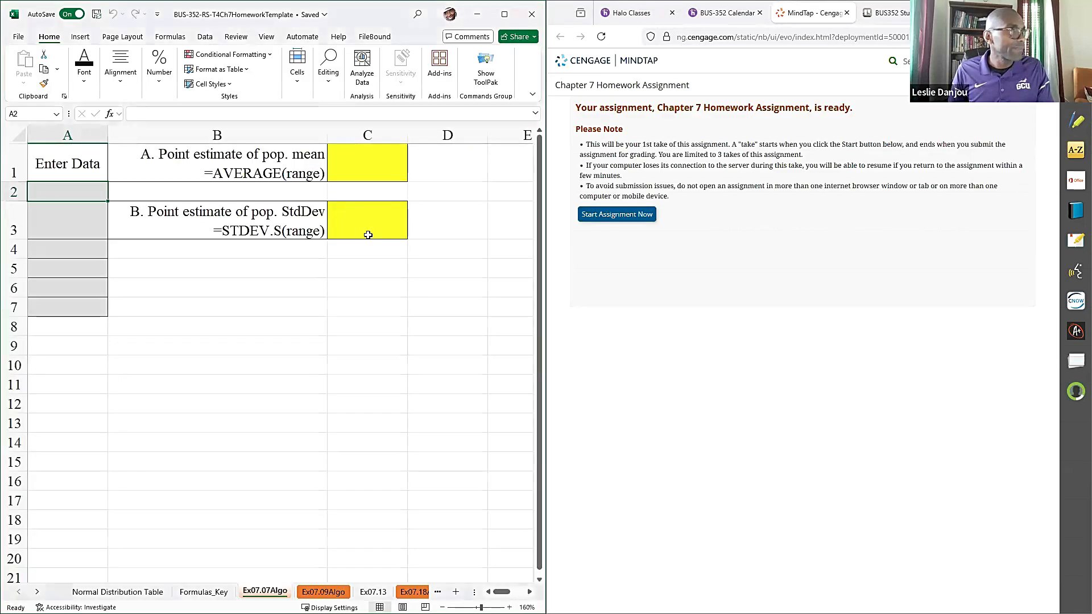
- Start the Chapter 7 Homework Assignment and go to question 2, Exercise 07.07 Algo (Point Estimation)
left_click(634, 218)
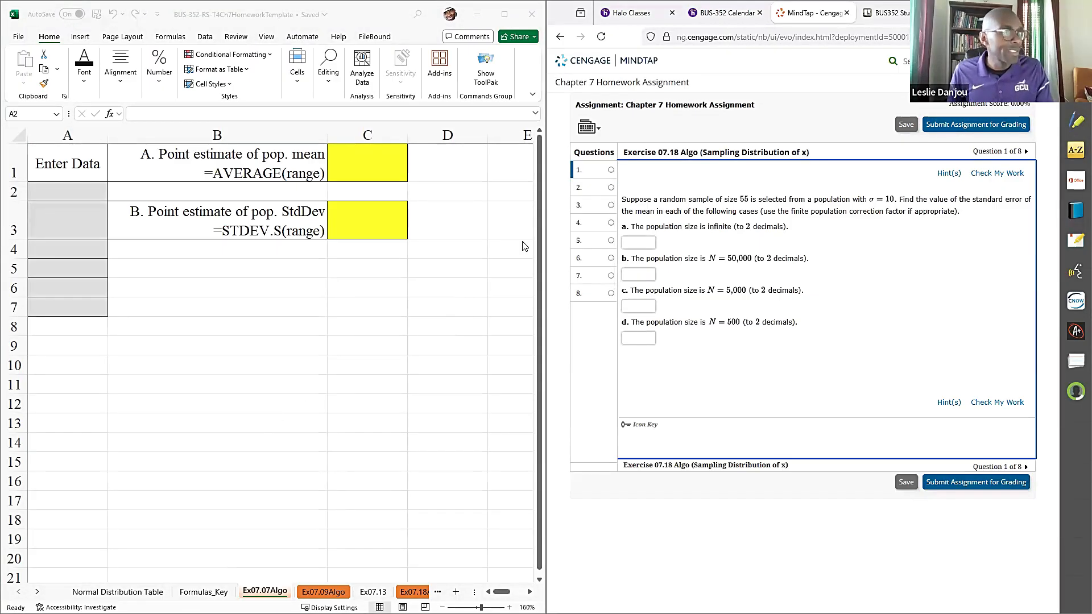
left_click(600, 200)
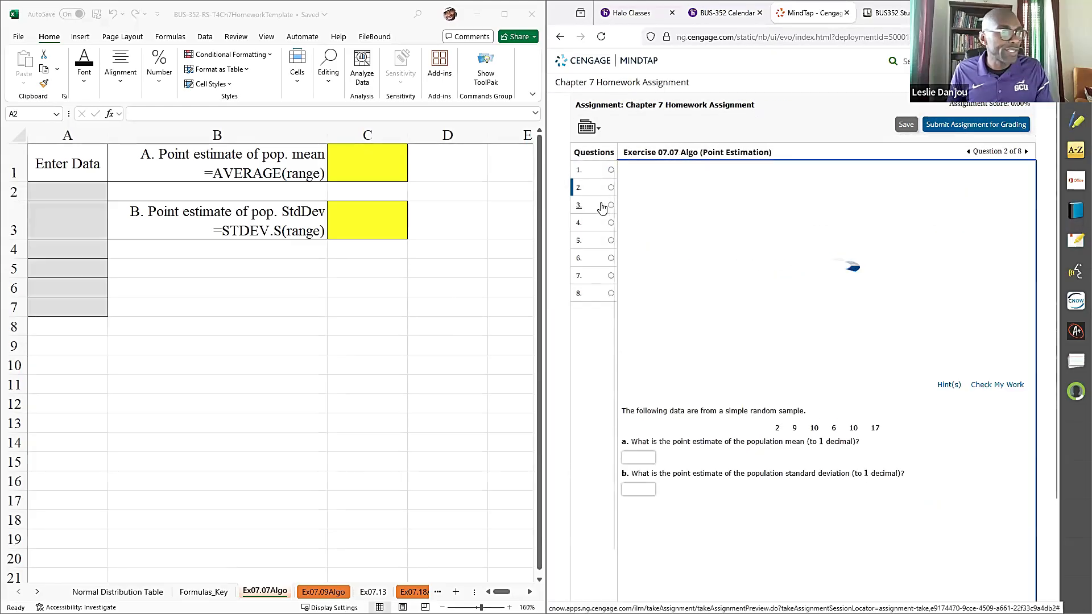
left_click_drag(624, 152, 689, 149)
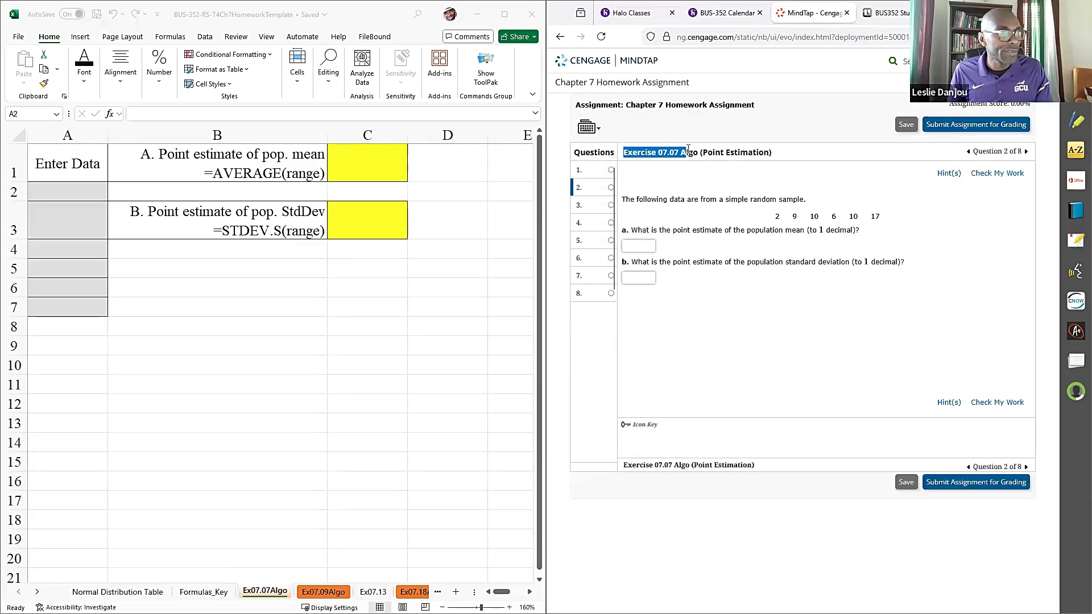
- Enter the sample data 2, 9, 10, 6, 10 and 17 in cells A2 to A7 of the Ex07.07Algo sheet
left_click(303, 297)
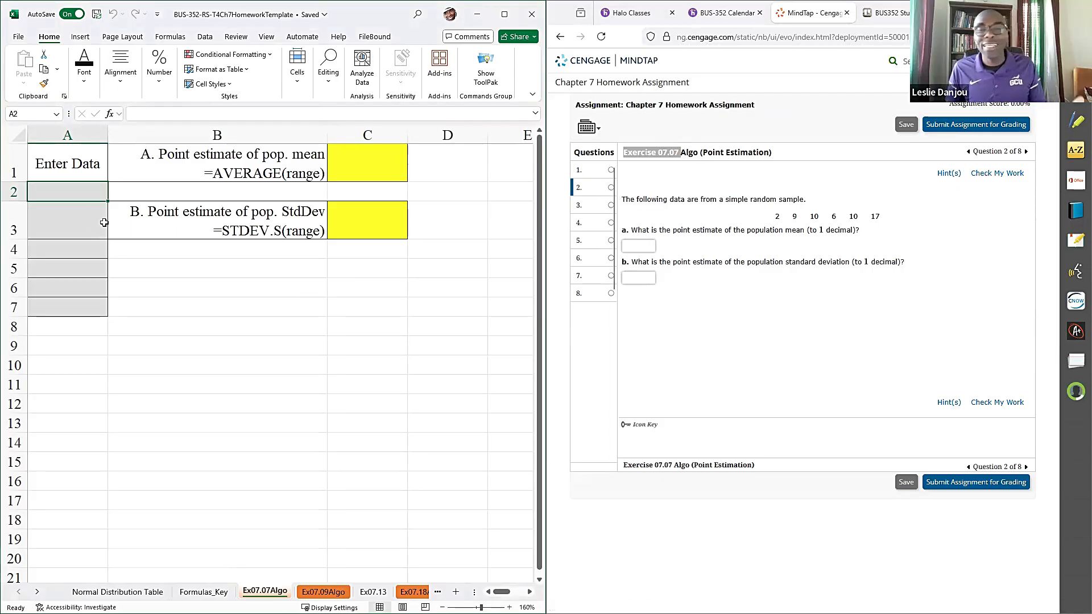
left_click(34, 210)
left_click(52, 197)
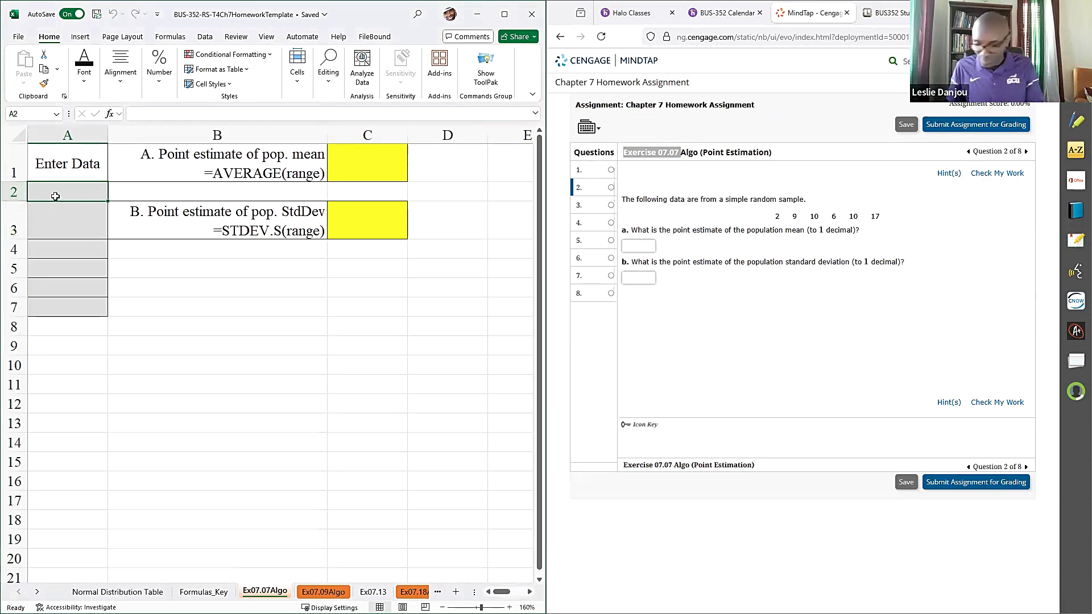
type("2")
key("Return")
type("9")
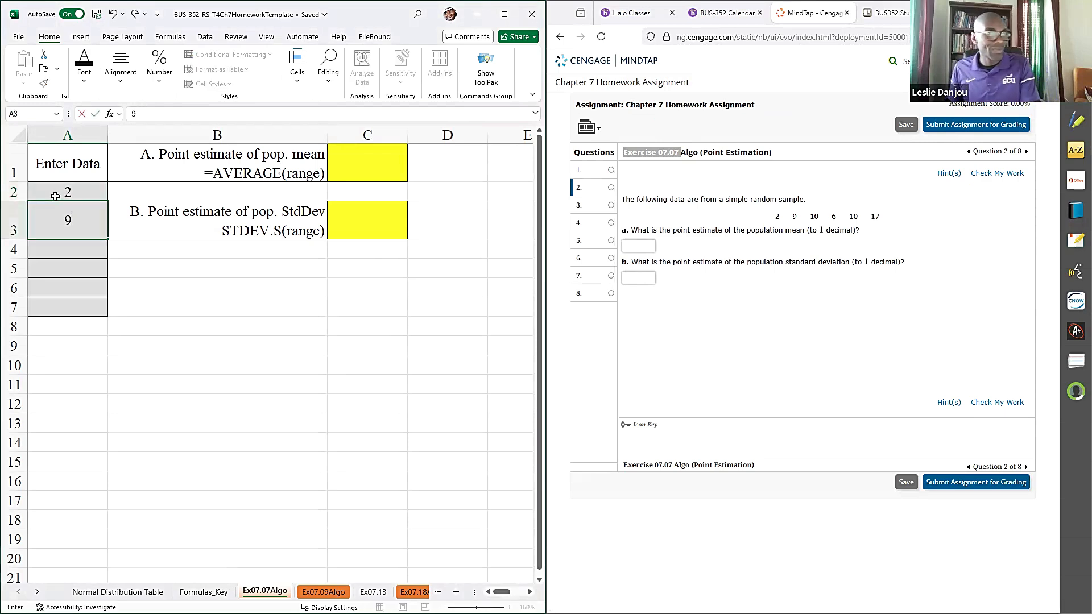
key("Return")
type("10")
key("Return")
type("6")
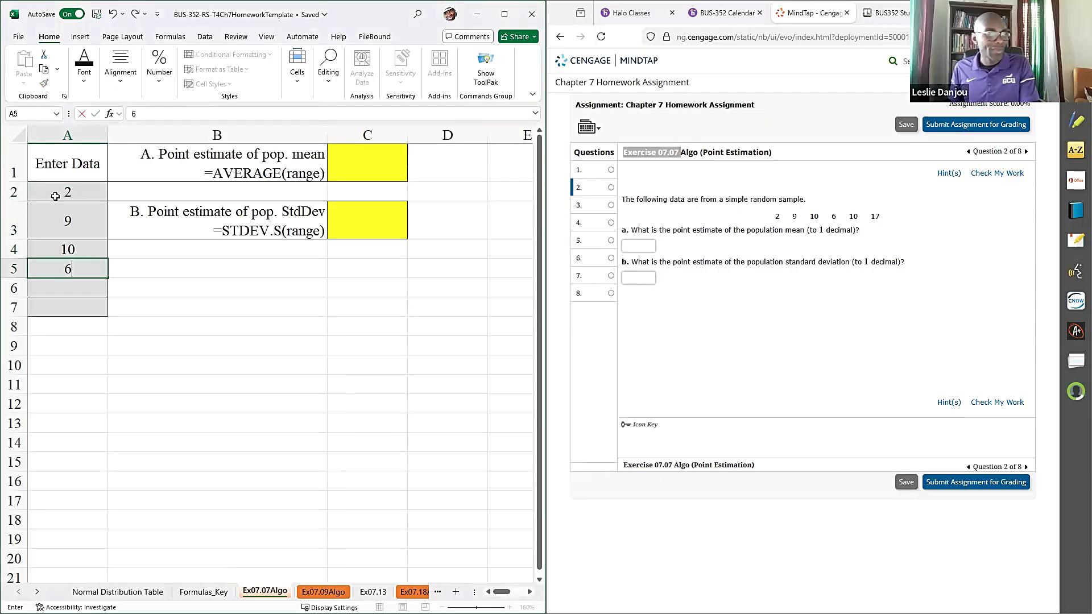
key("Return")
type("10")
key("Return")
type("17")
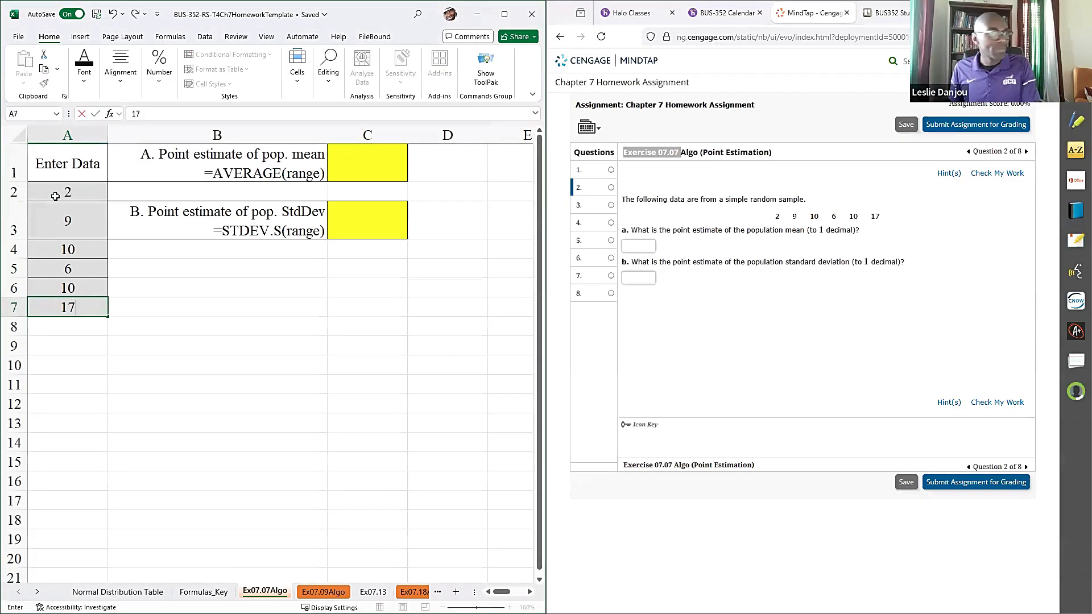
key("Return")
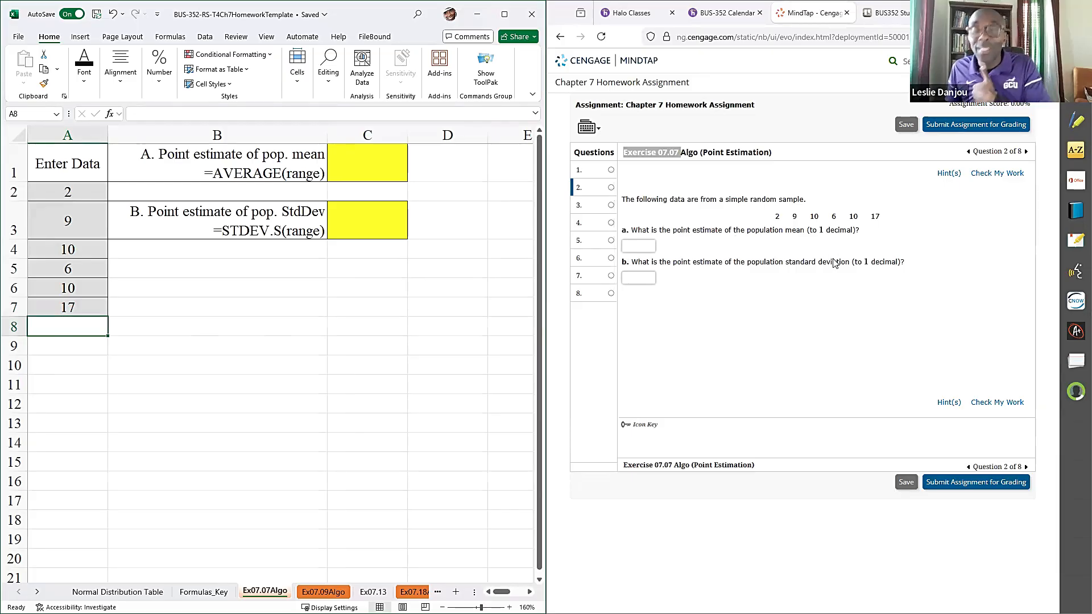
- Copy the AVERAGE formula text from B1 into C1 and complete it as =AVERAGE(A2:A7)
double_click(255, 176)
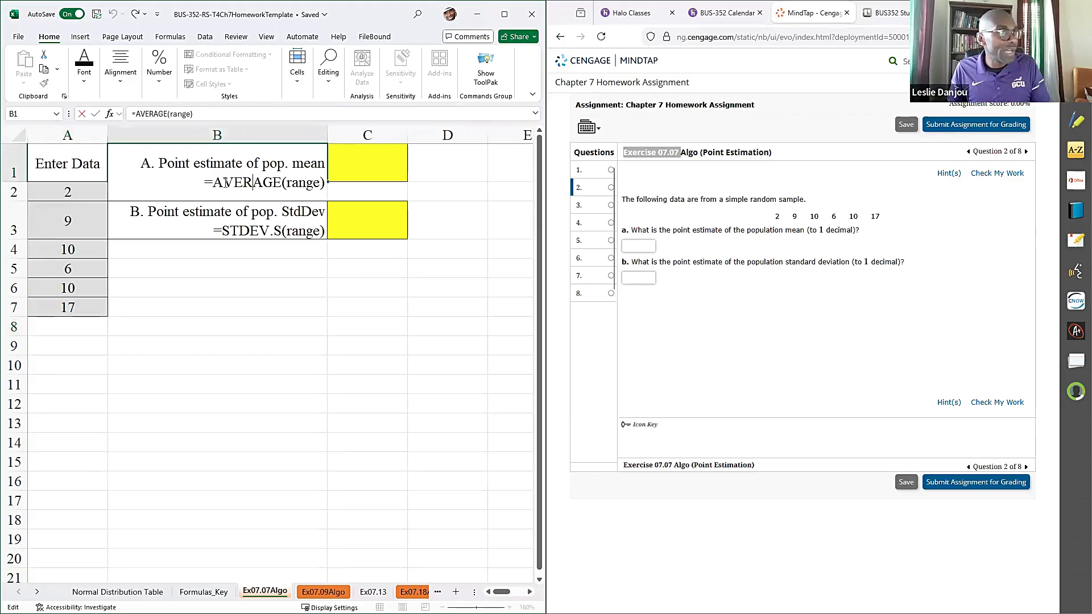
left_click_drag(205, 182, 325, 182)
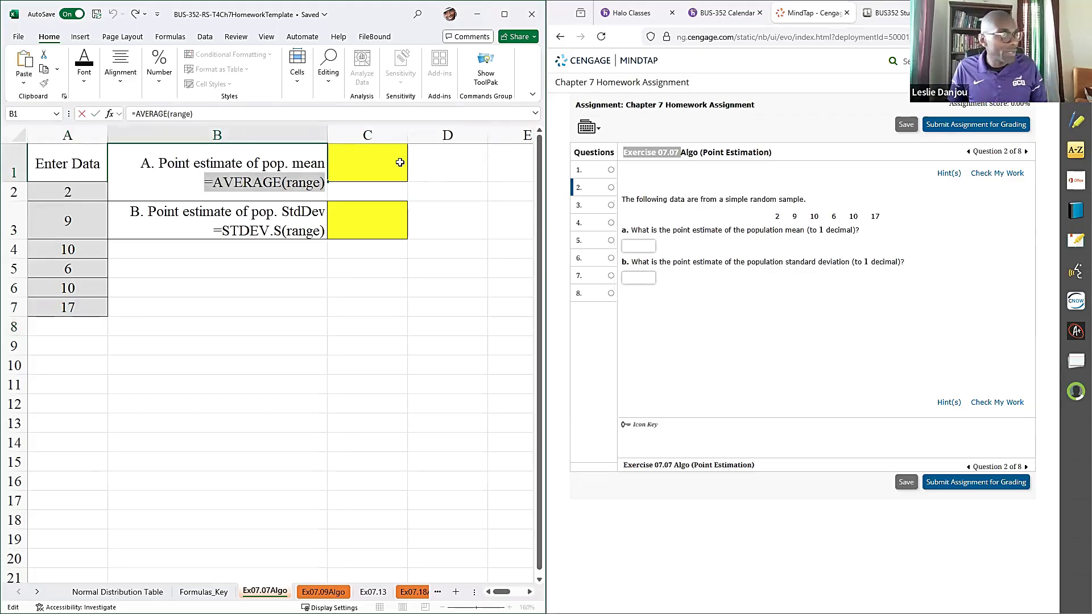
key("ctrl+c")
left_click(400, 162)
key("ctrl+v")
double_click(390, 169)
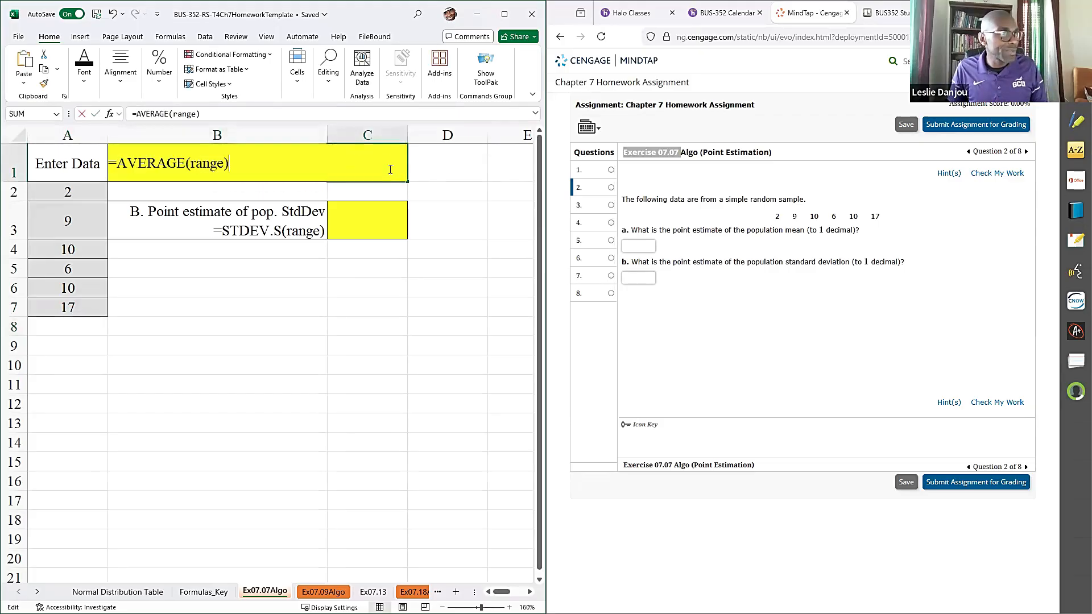
double_click(219, 161)
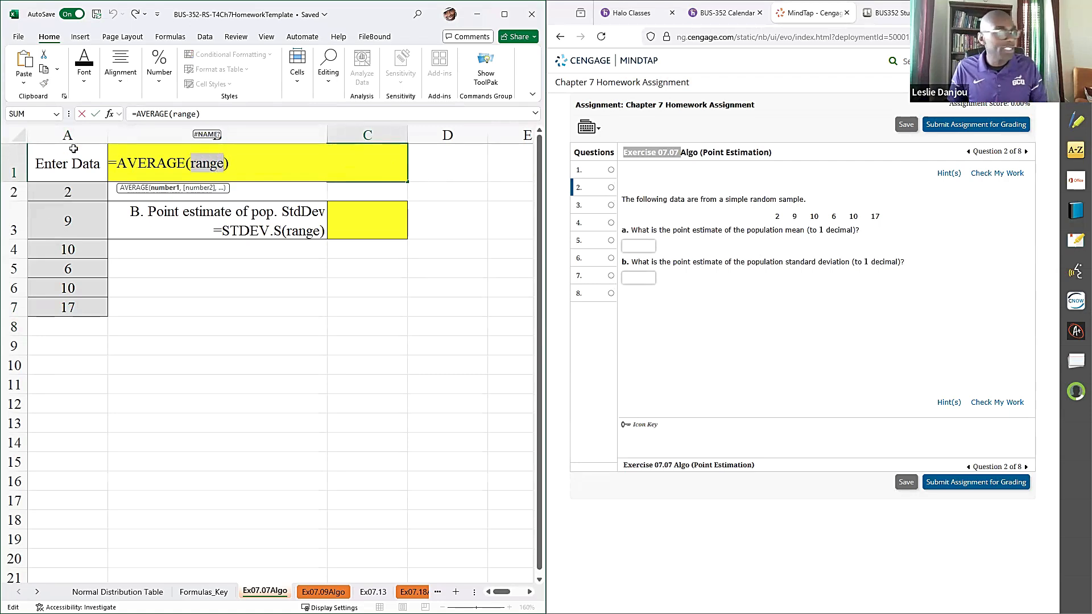
left_click_drag(74, 189, 88, 300)
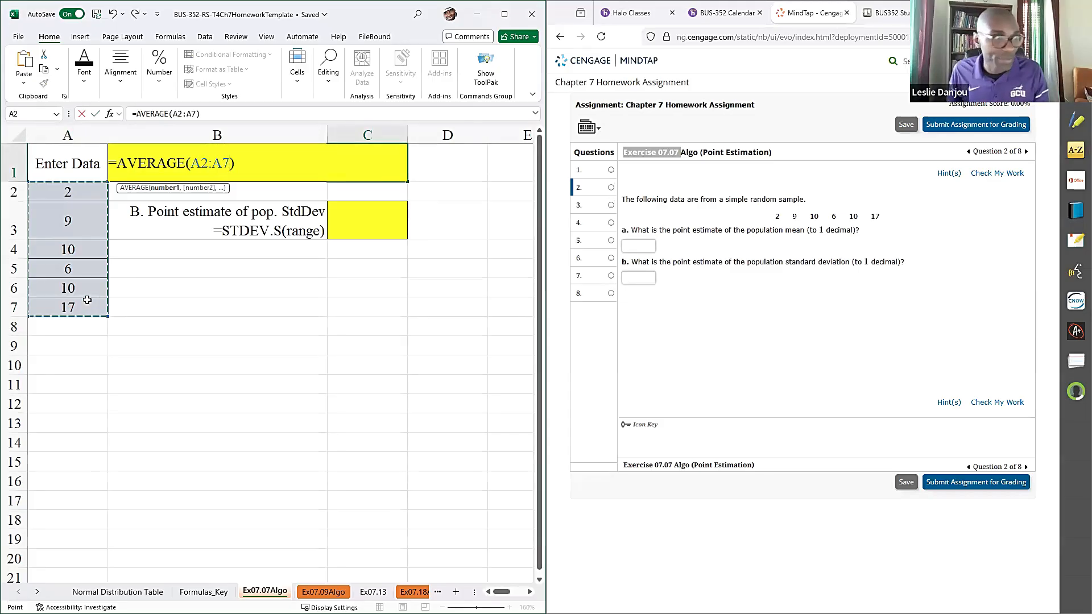
key("Return")
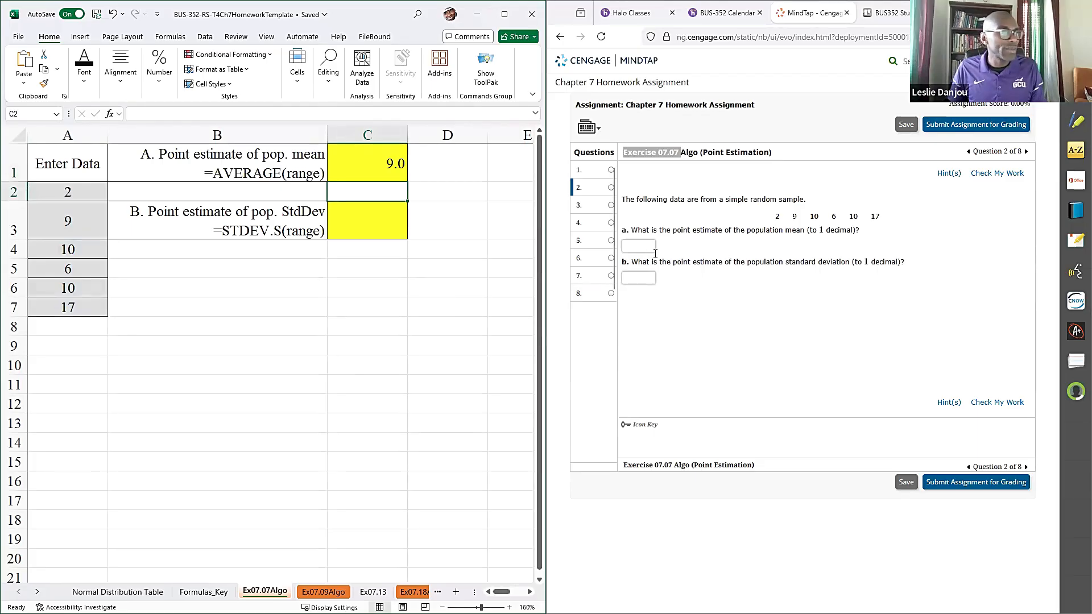
- Answer part a of question 2 with 9.0 and check the work
left_click(636, 243)
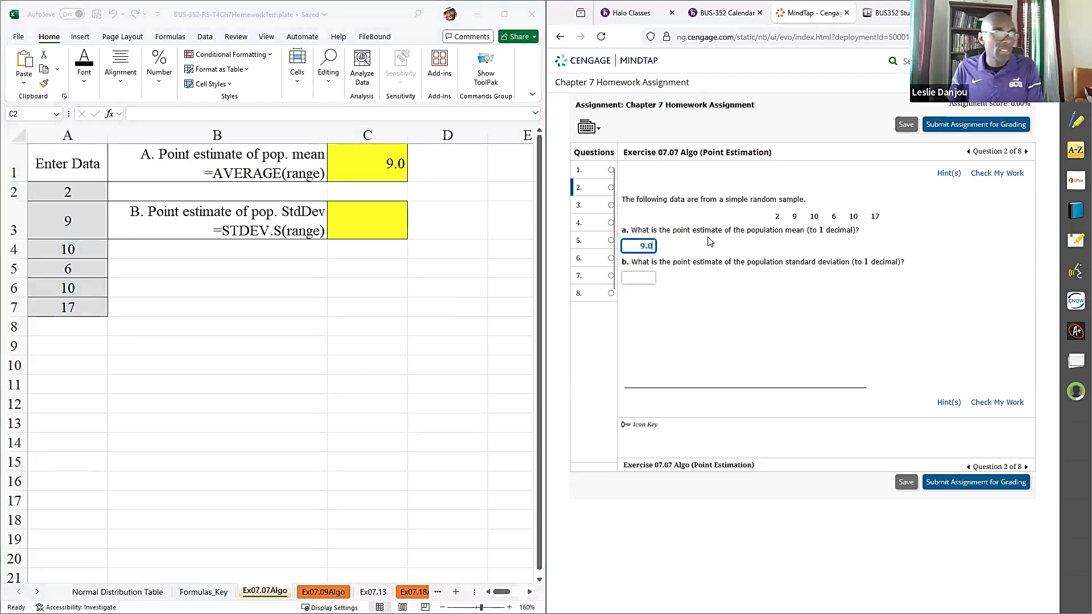
left_click(992, 174)
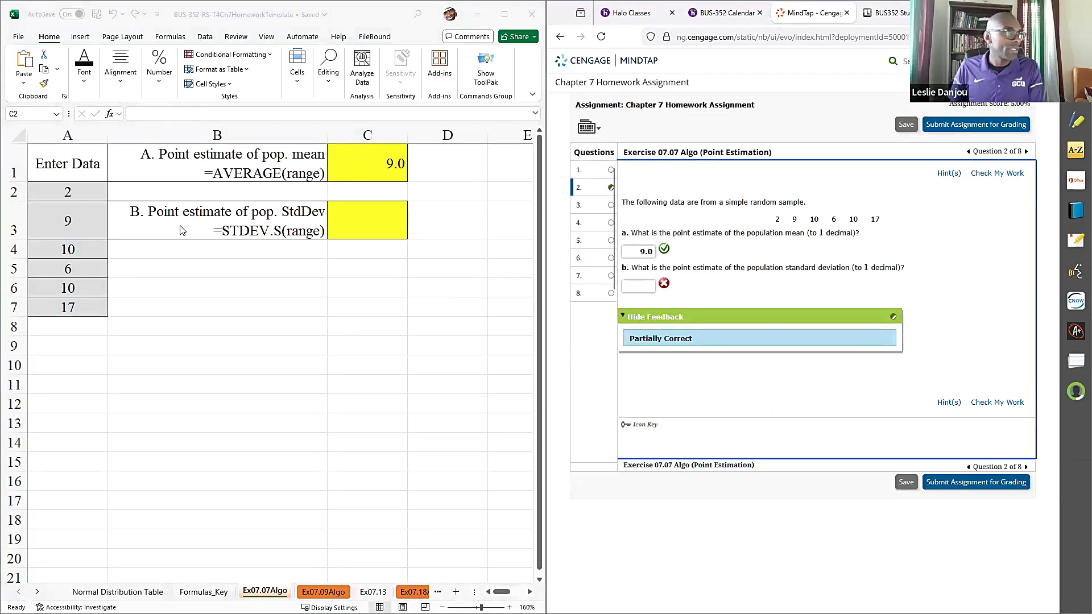
- Copy the STDEV.S formula text from B3 into C3 and complete it as =STDEV.S(A2:A7)
double_click(201, 226)
double_click(201, 227)
left_click_drag(214, 240, 410, 260)
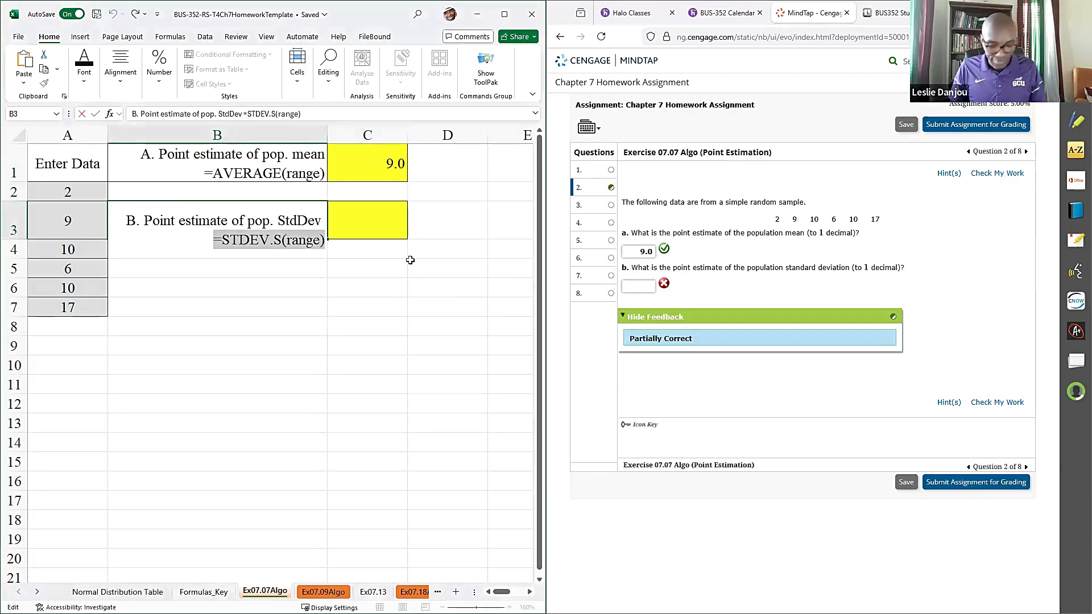
double_click(391, 226)
key("ctrl+v")
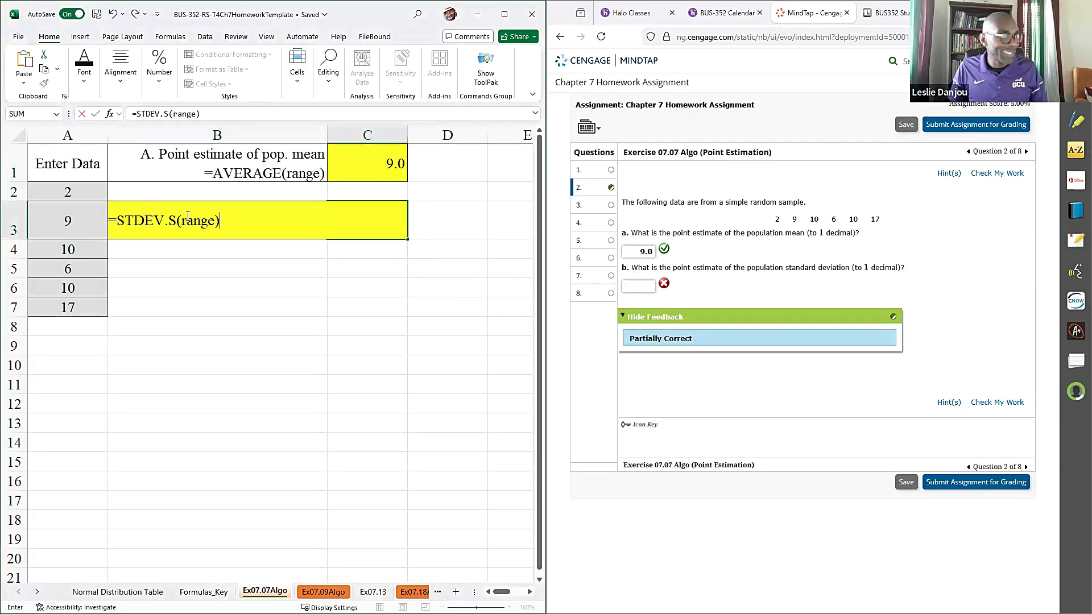
left_click(199, 222)
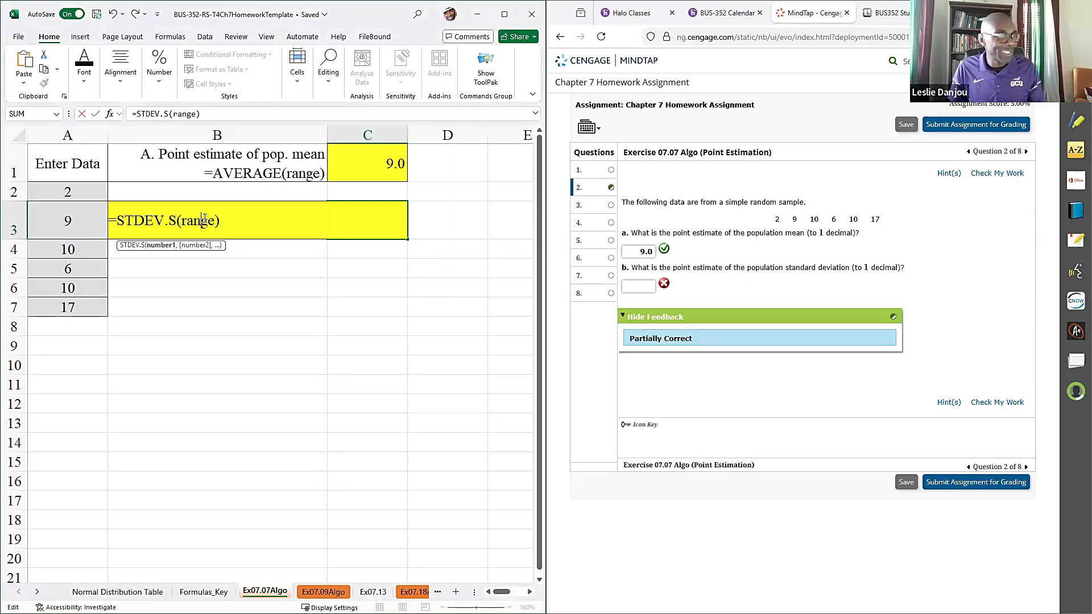
double_click(203, 220)
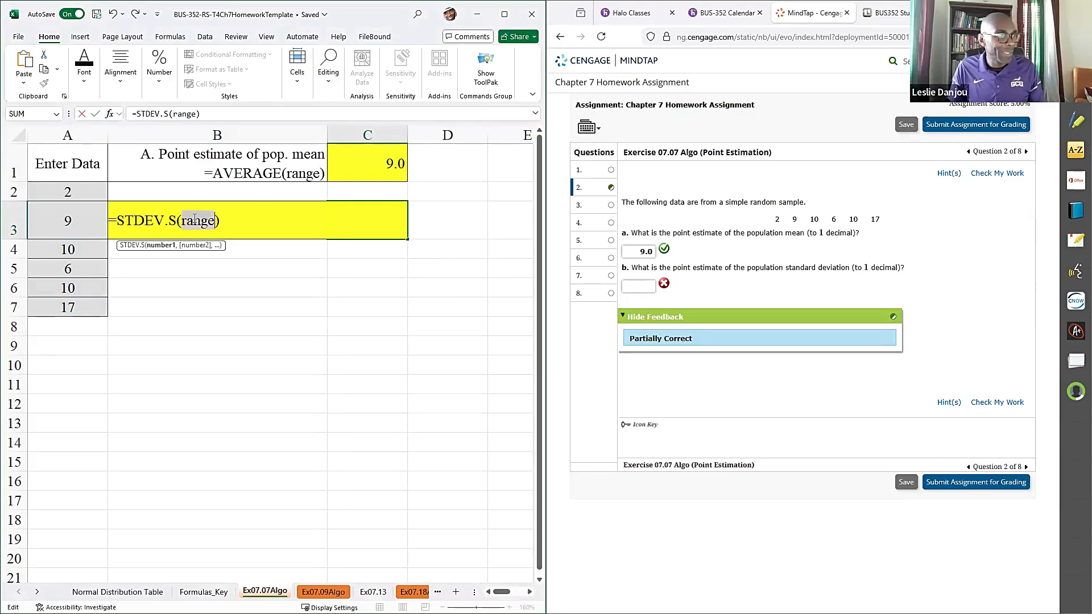
left_click(78, 193)
left_click_drag(79, 205, 80, 307)
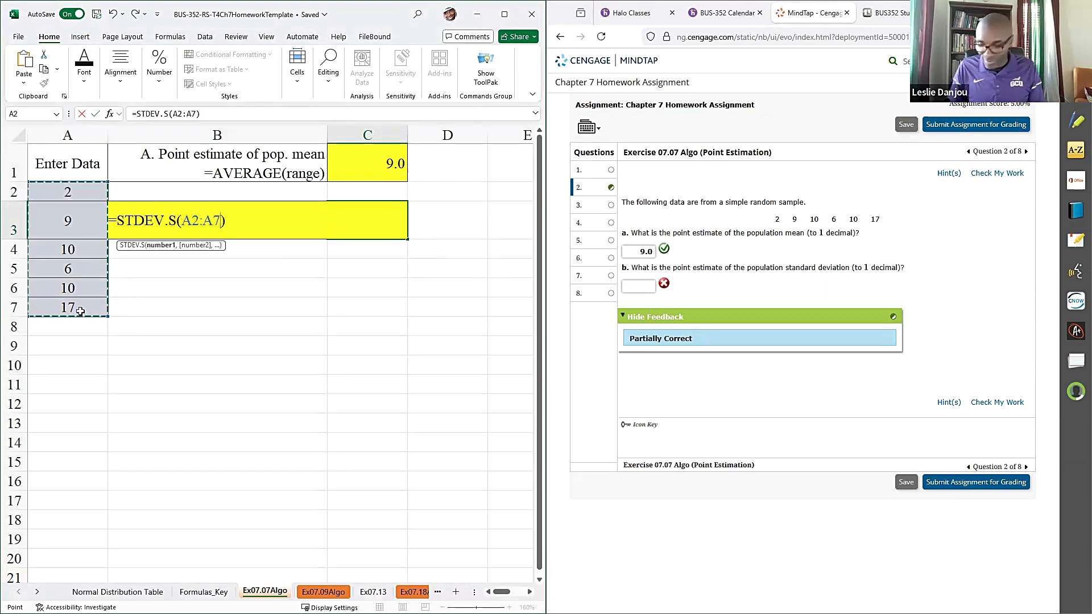
key("Return")
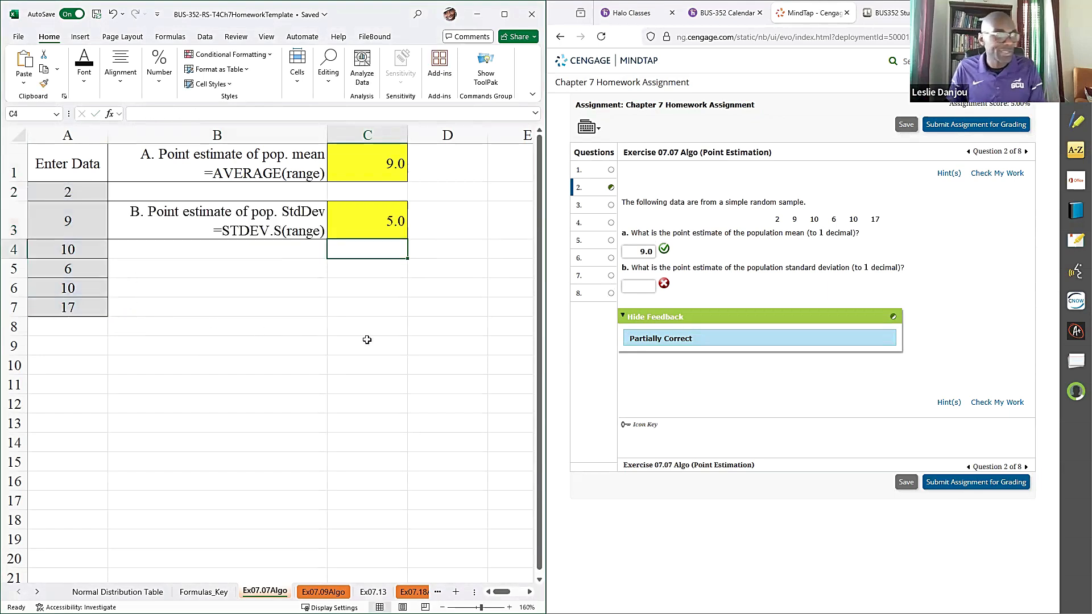
- Enter 5. as the answer to part b of question 2 and check the work
left_click(633, 288)
type(".")
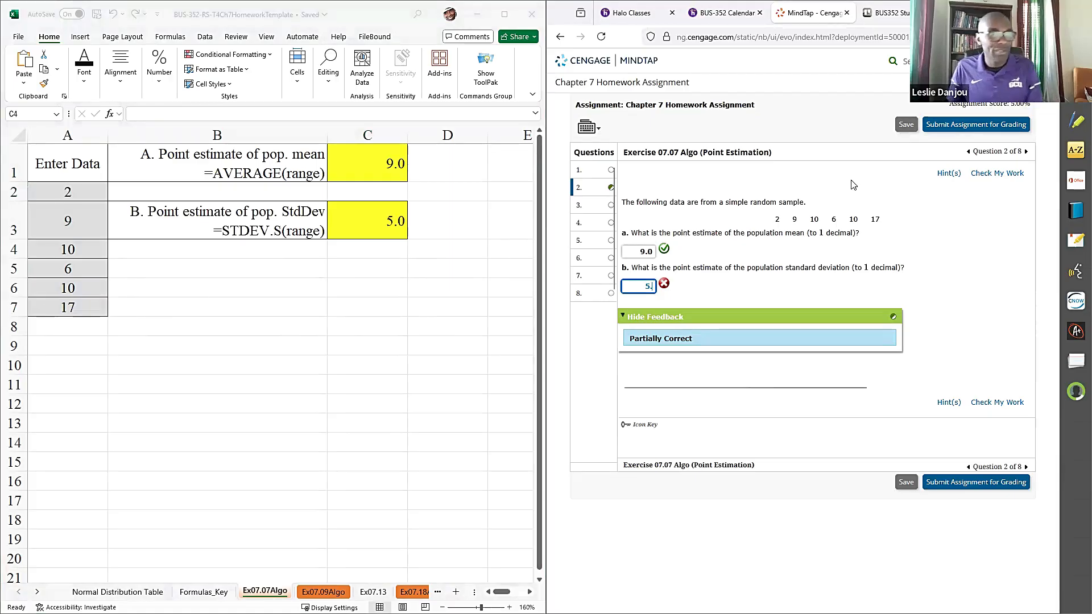
left_click(983, 176)
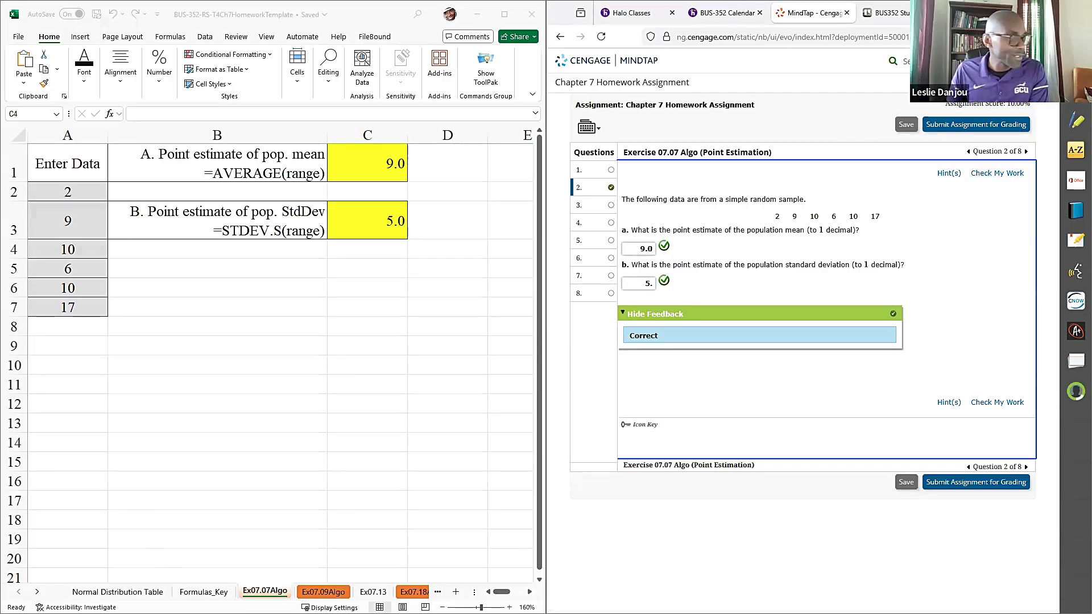
- Open the Ex07.09Algo sheet and go to question 6, Exercise 07.09 Algo (Point Estimation), in the assignment
left_click(323, 592)
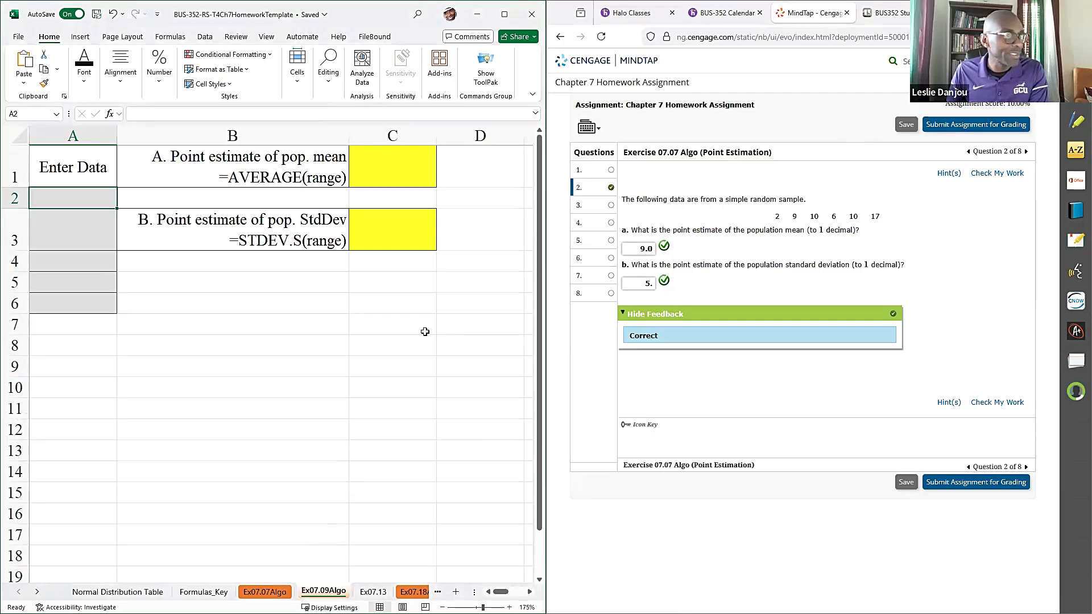
left_click(599, 206)
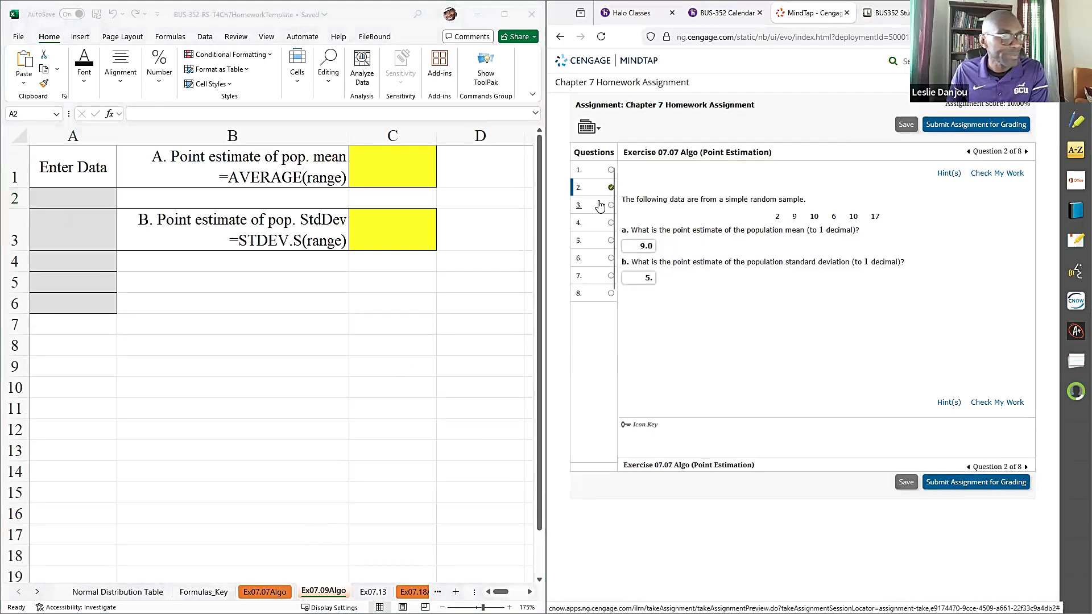
left_click(606, 225)
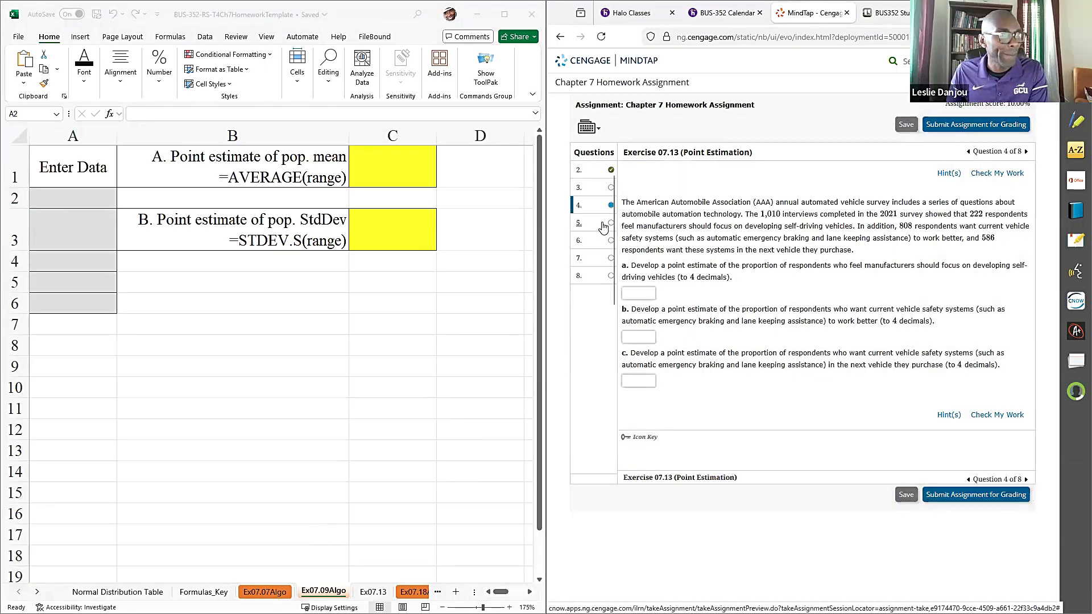
left_click(604, 227)
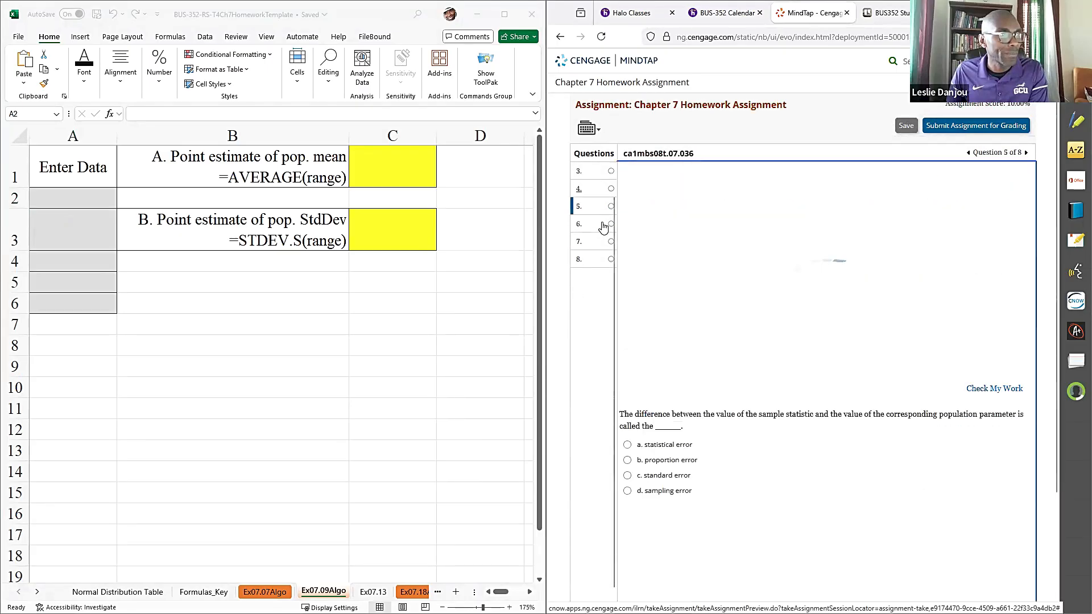
left_click(602, 228)
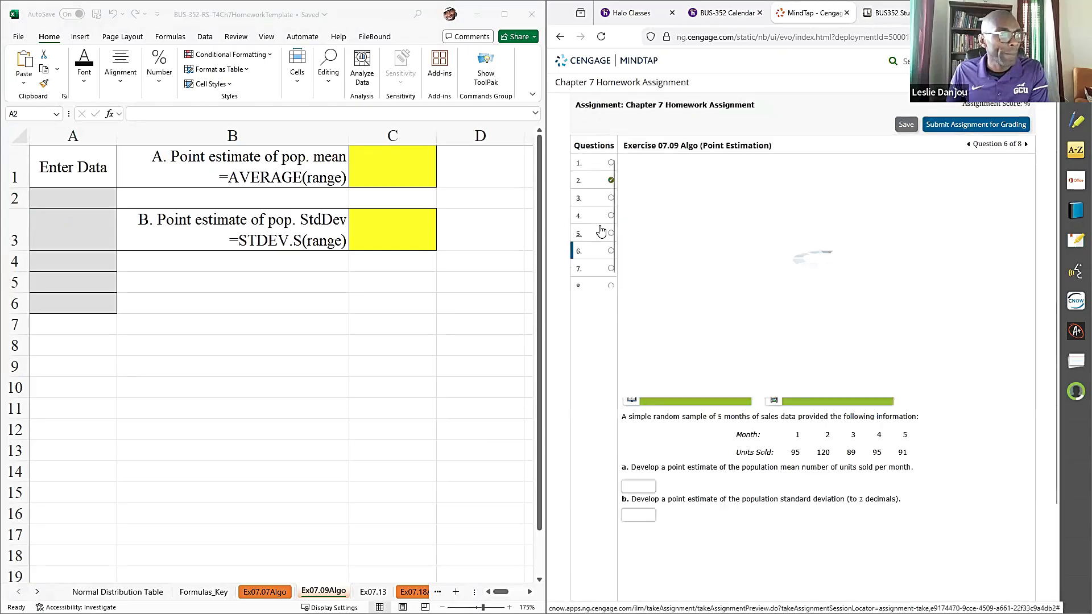
- Enter the units sold 95, 120, 89, 95 and 91 in cells A2 to A6 of the Ex07.09Algo sheet
left_click(87, 198)
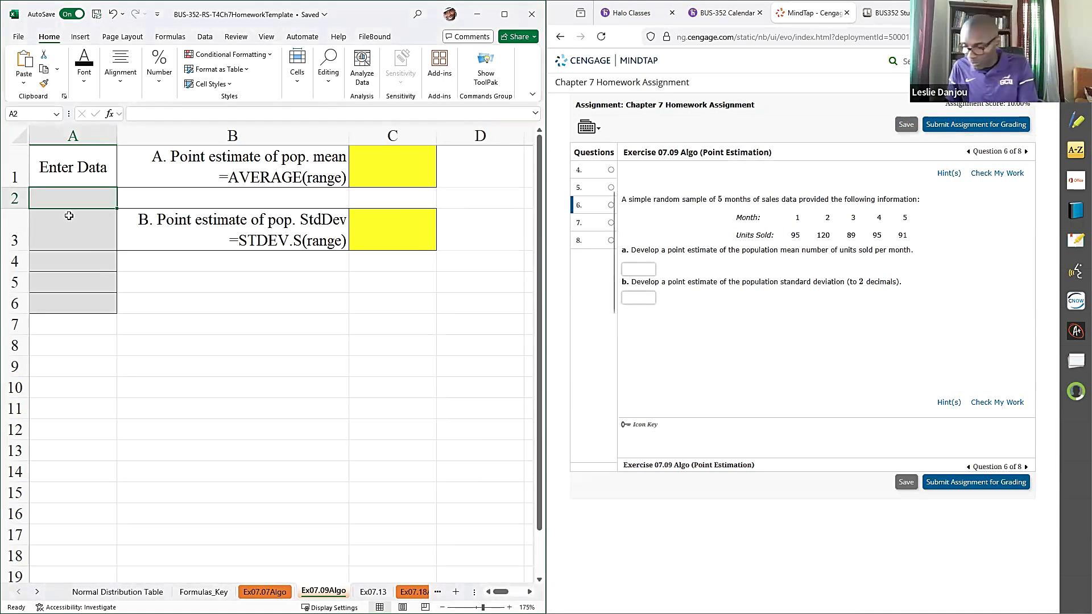
type("95")
key("Return")
type("120")
key("Return")
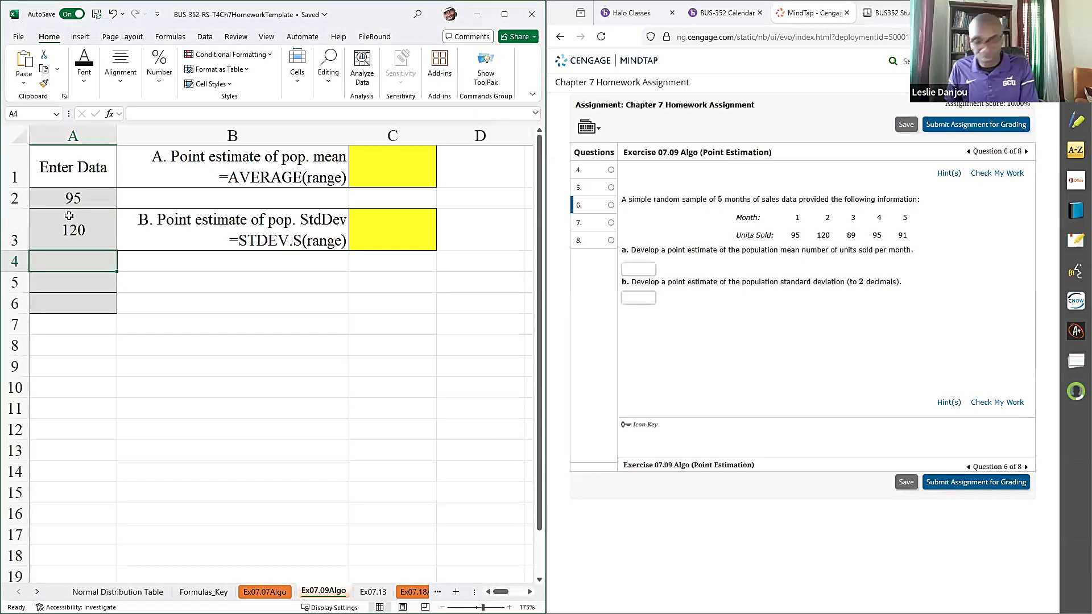
type("89")
key("Return")
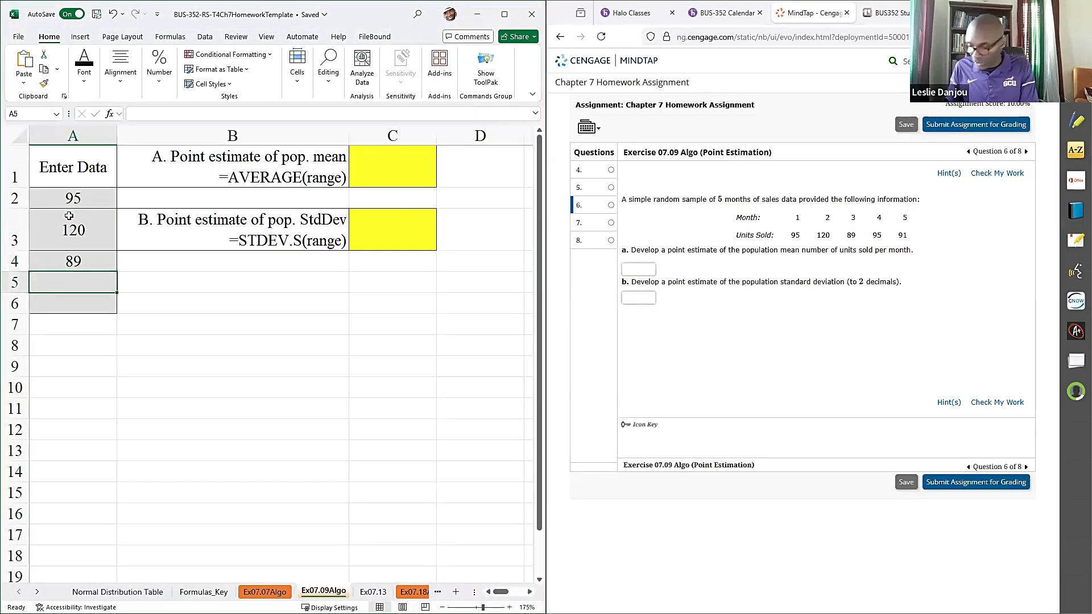
type("95")
key("Return")
type("91")
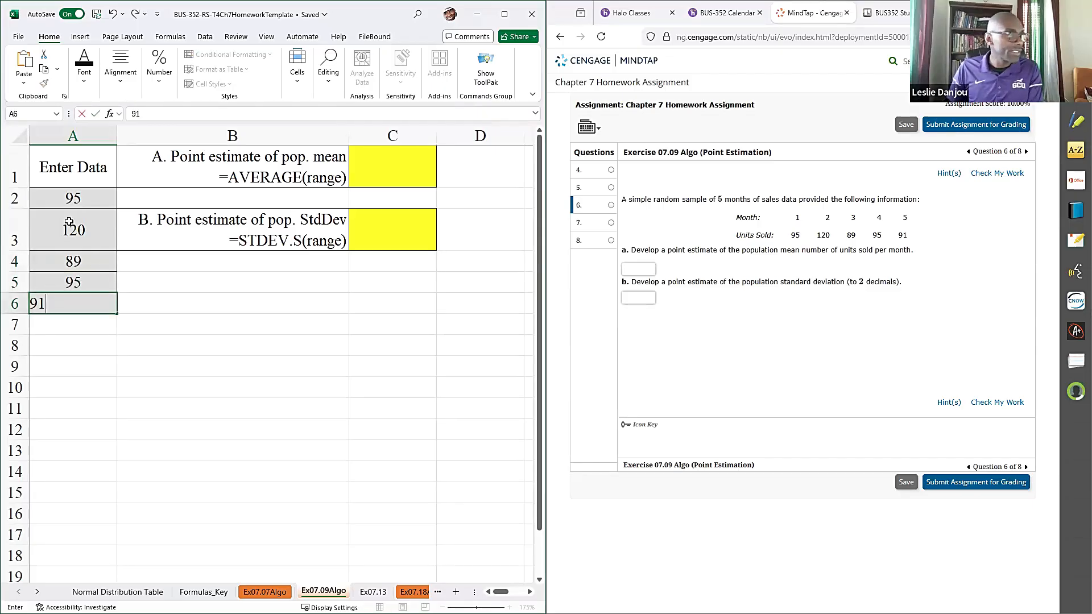
key("Return")
- Copy the AVERAGE formula text from B1 into C1 and complete it as =AVERAGE(A2:A6)
double_click(238, 172)
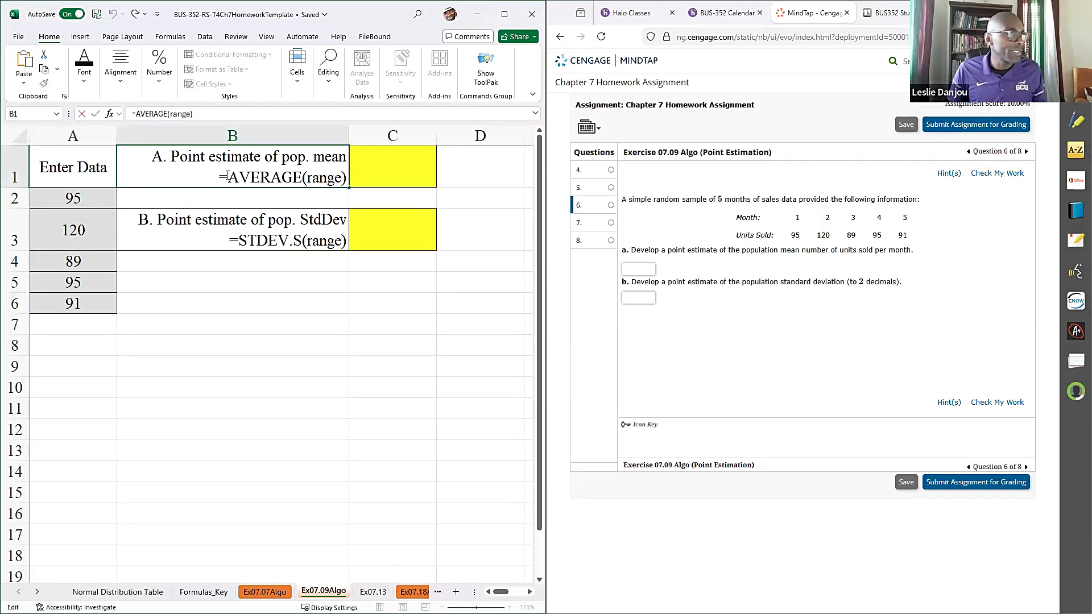
left_click_drag(219, 177, 352, 185)
key("ctrl+c")
left_click(367, 178)
key("ctrl+v")
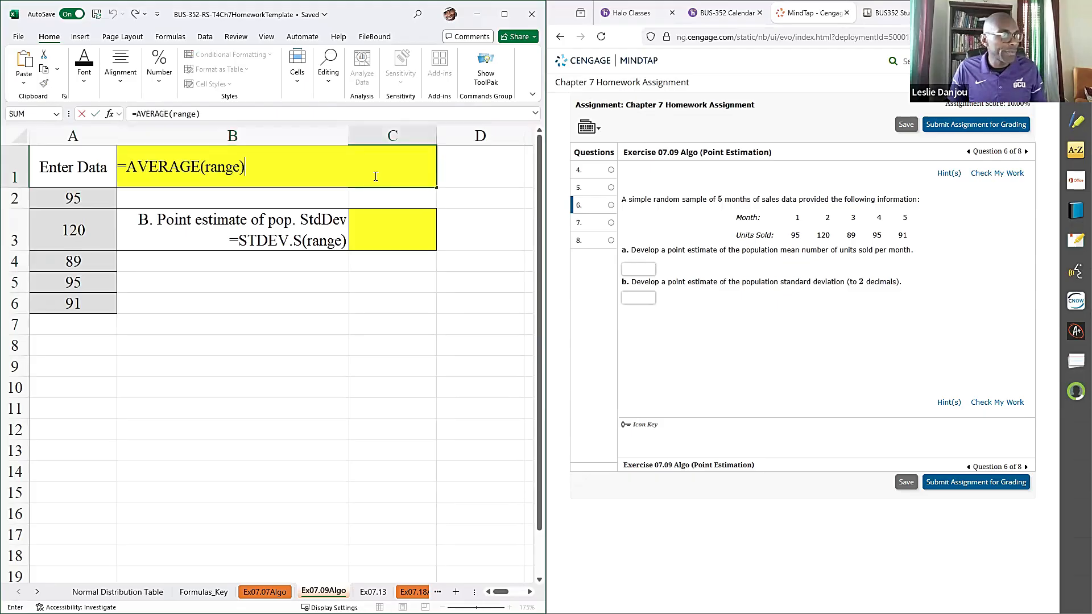
left_click(221, 163)
double_click(221, 168)
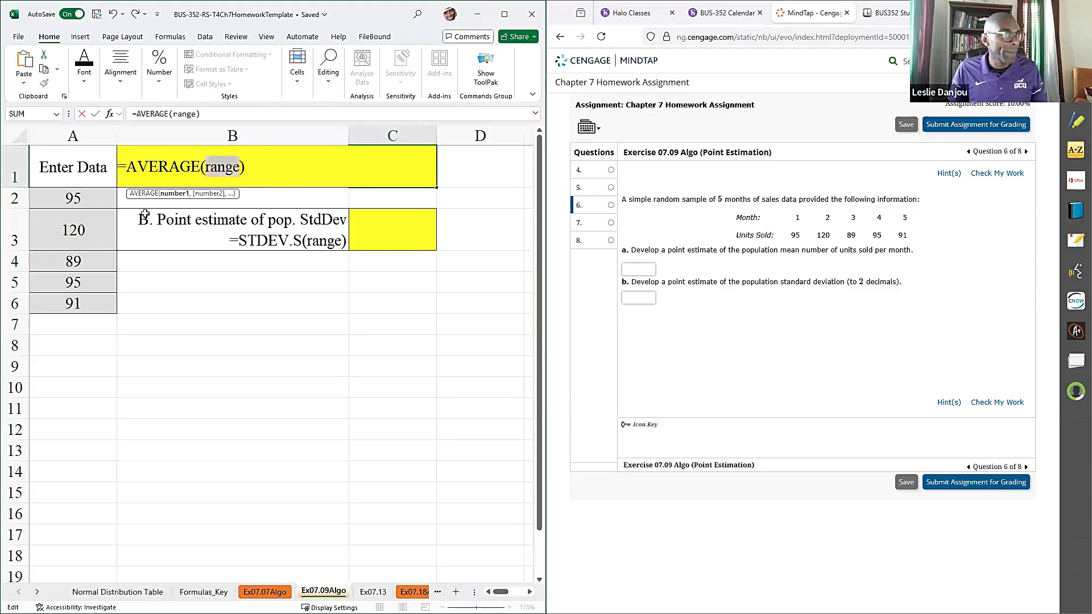
left_click_drag(96, 203, 89, 304)
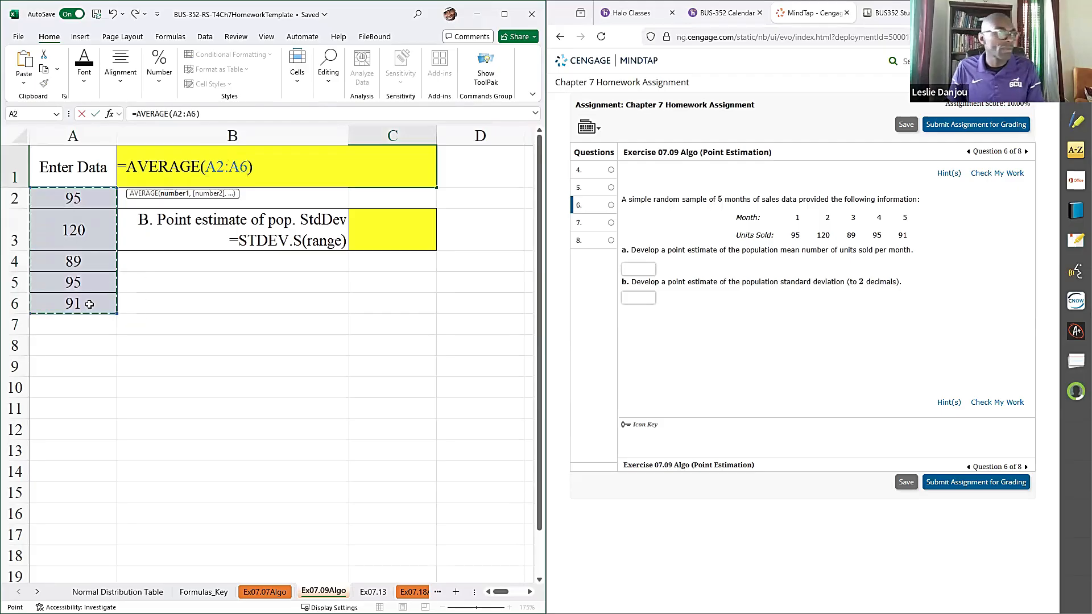
key("Return")
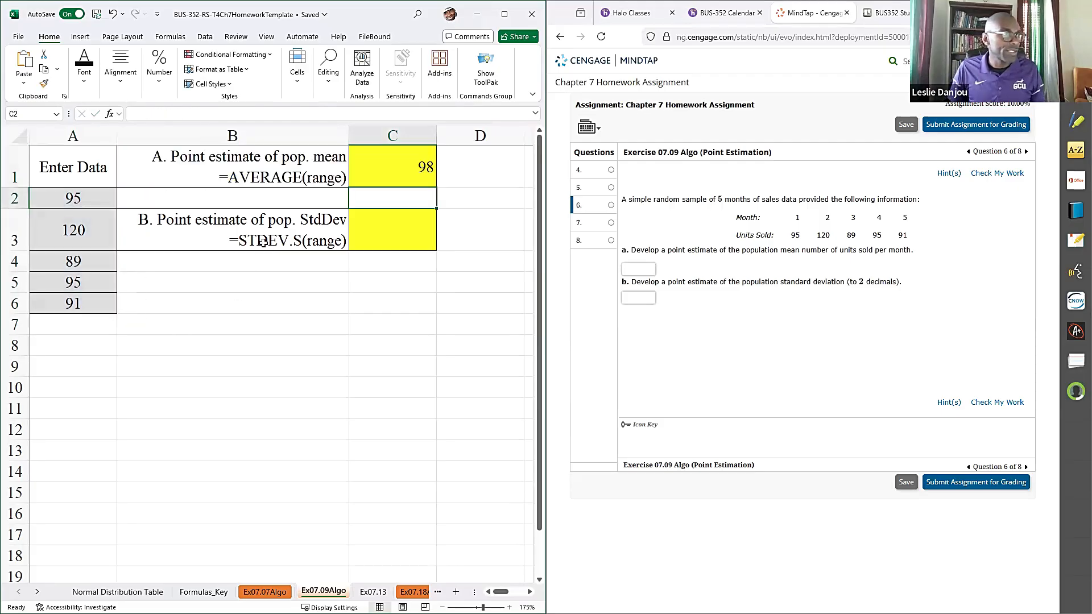
- Copy the STDEV.S formula text from B3 into C3 and complete it as =STDEV.S(A2:A6)
left_click(265, 242)
double_click(265, 242)
left_click_drag(226, 246, 380, 253)
double_click(390, 234)
key("ctrl+v")
double_click(219, 232)
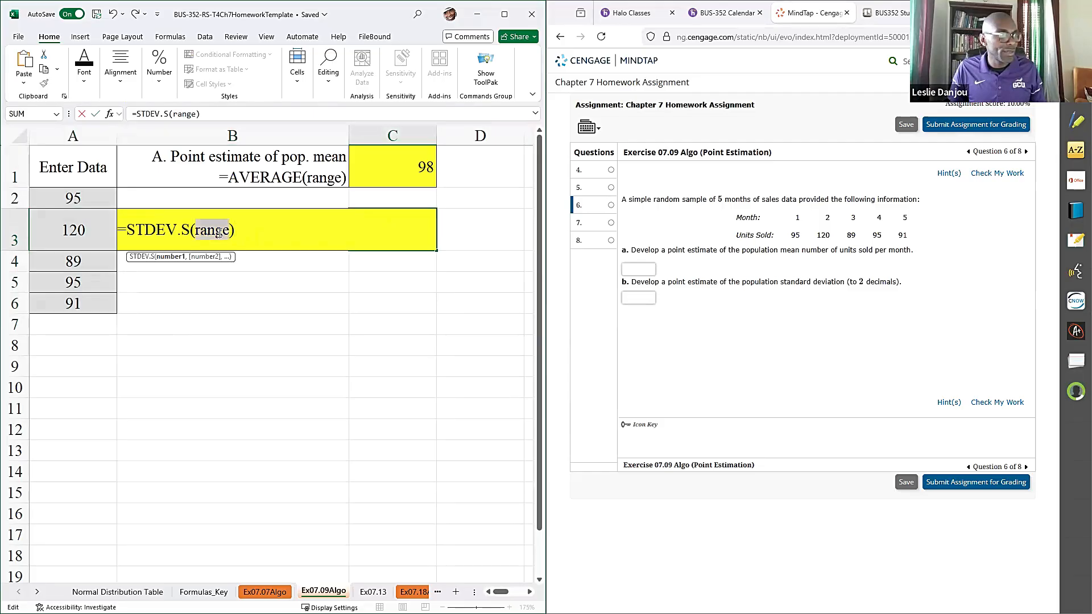
left_click_drag(74, 198, 71, 301)
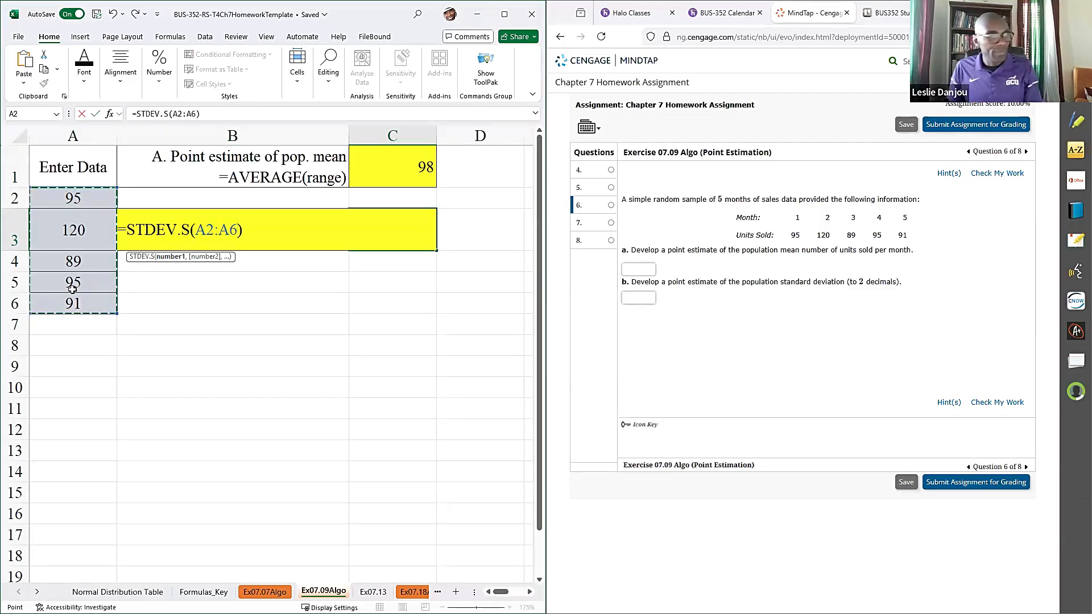
key("Return")
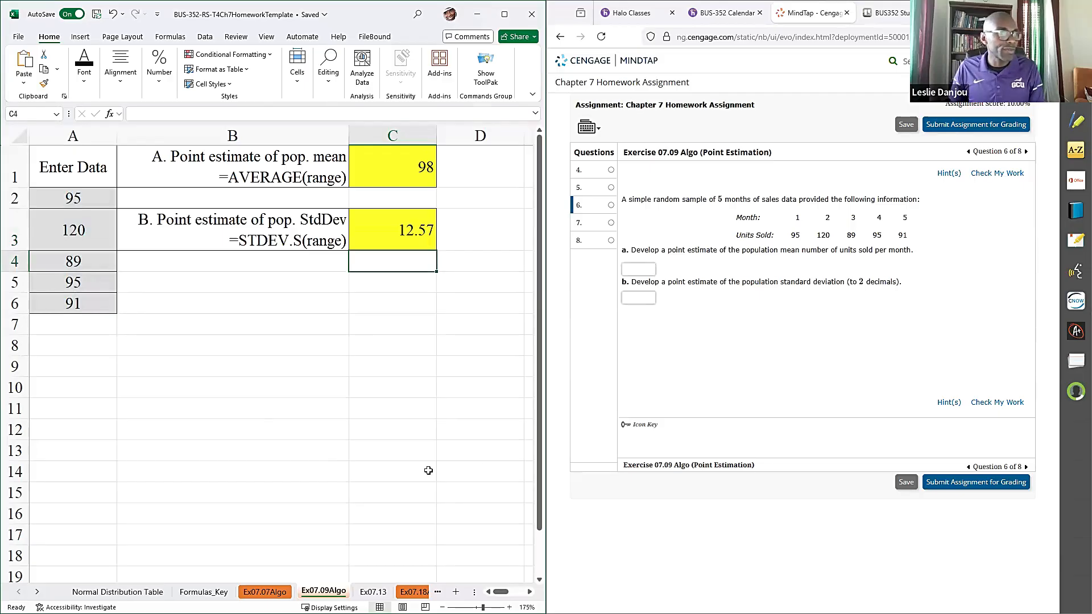
- Answer question 6 with 98 for part a and 12.57 for part b, and check the work
left_click(647, 269)
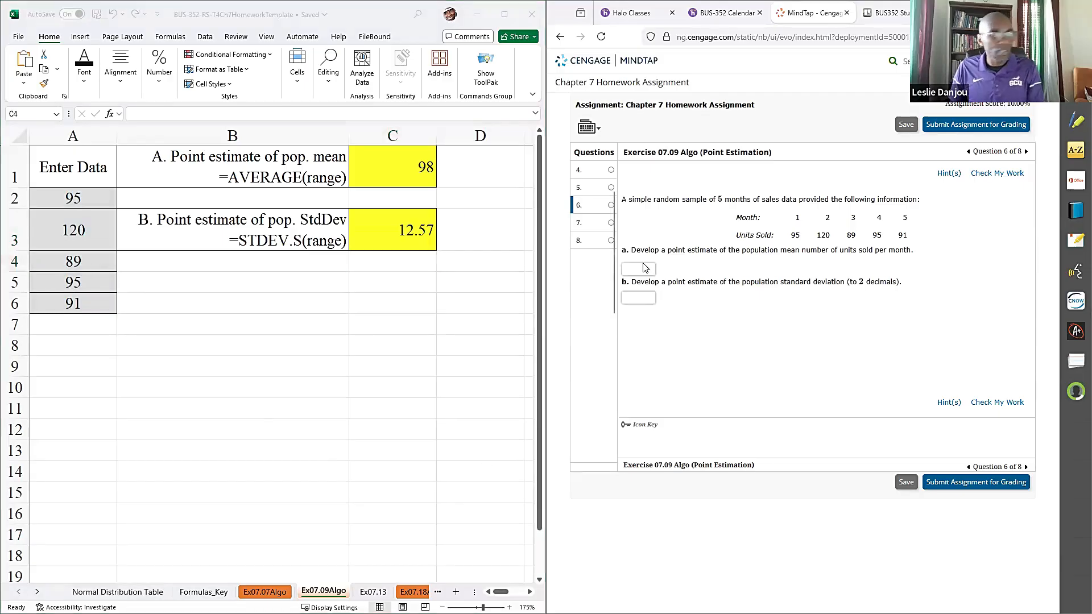
left_click(638, 297)
type("12.57")
left_click(983, 175)
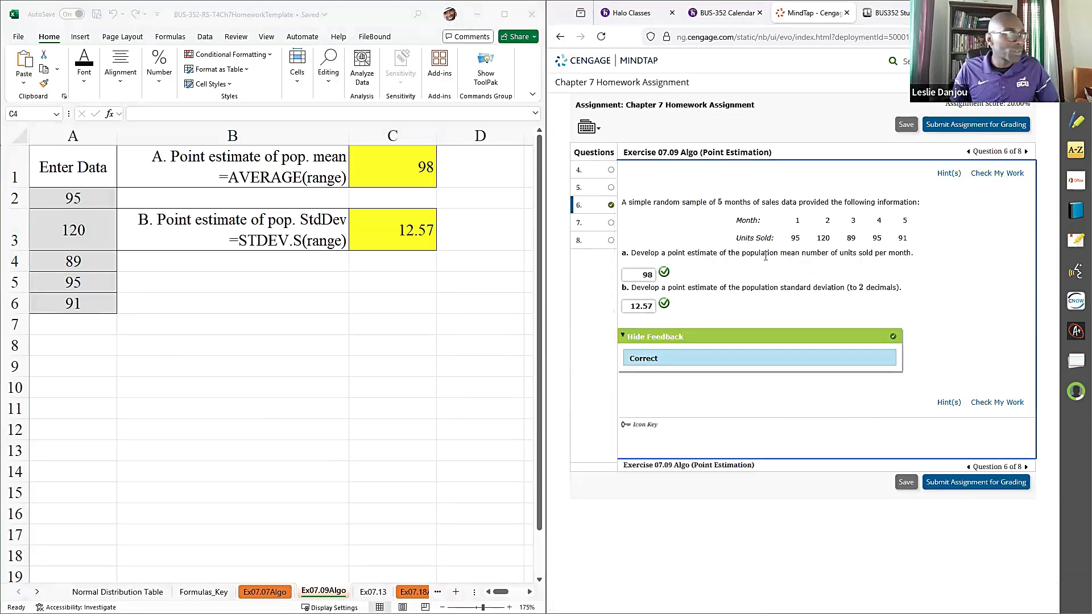
- Open the Ex07.13 sheet and go to question 4, Exercise 07.13 (Point Estimation), in the assignment
left_click(38, 592)
left_click(38, 593)
left_click(38, 592)
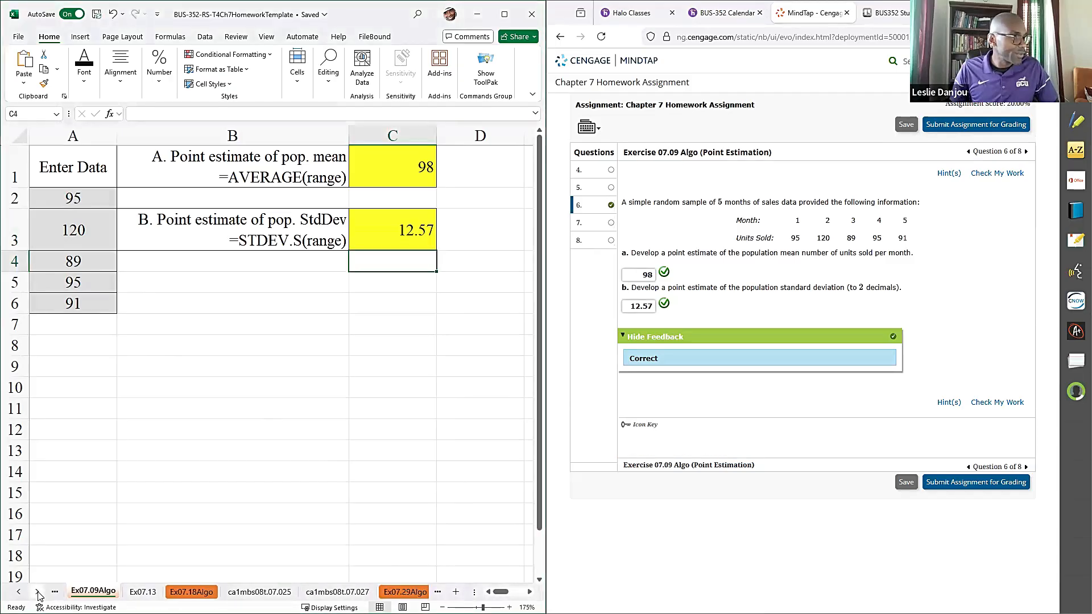
left_click(37, 592)
left_click(84, 592)
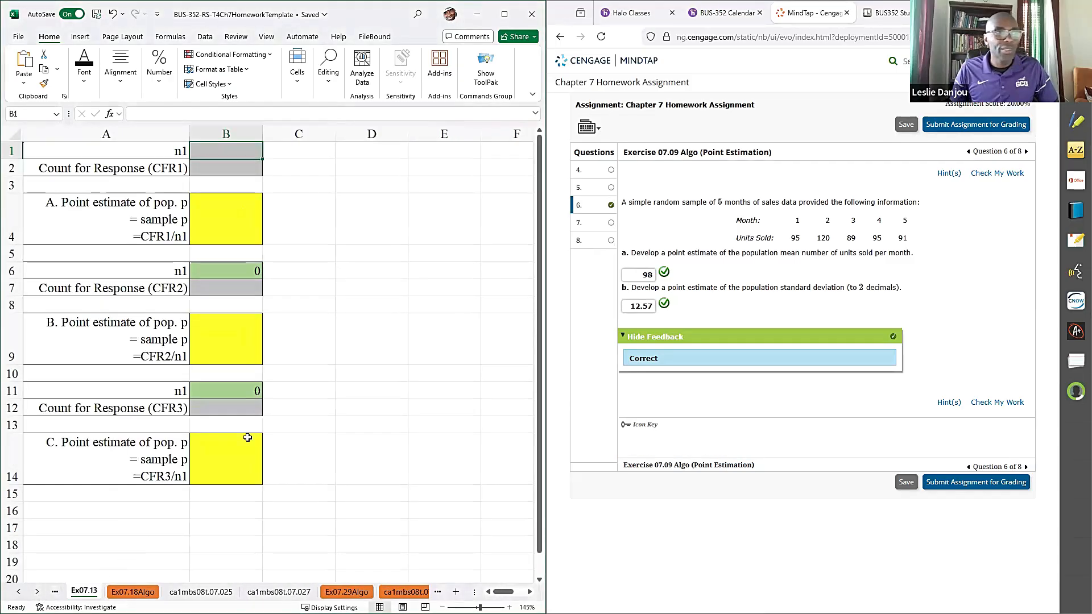
scroll(604, 234, "up", 2)
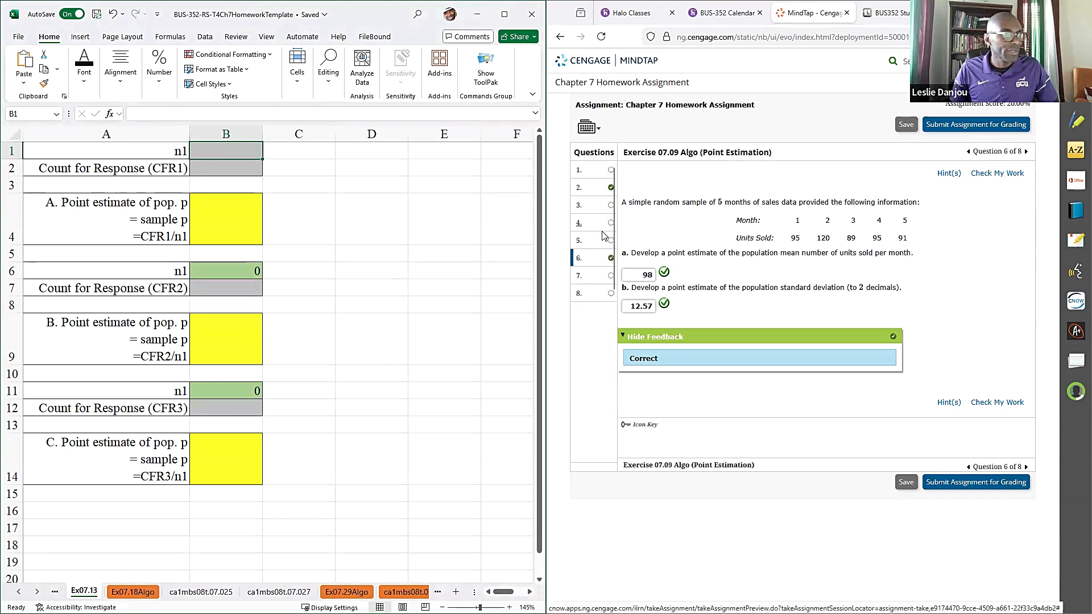
left_click(597, 242)
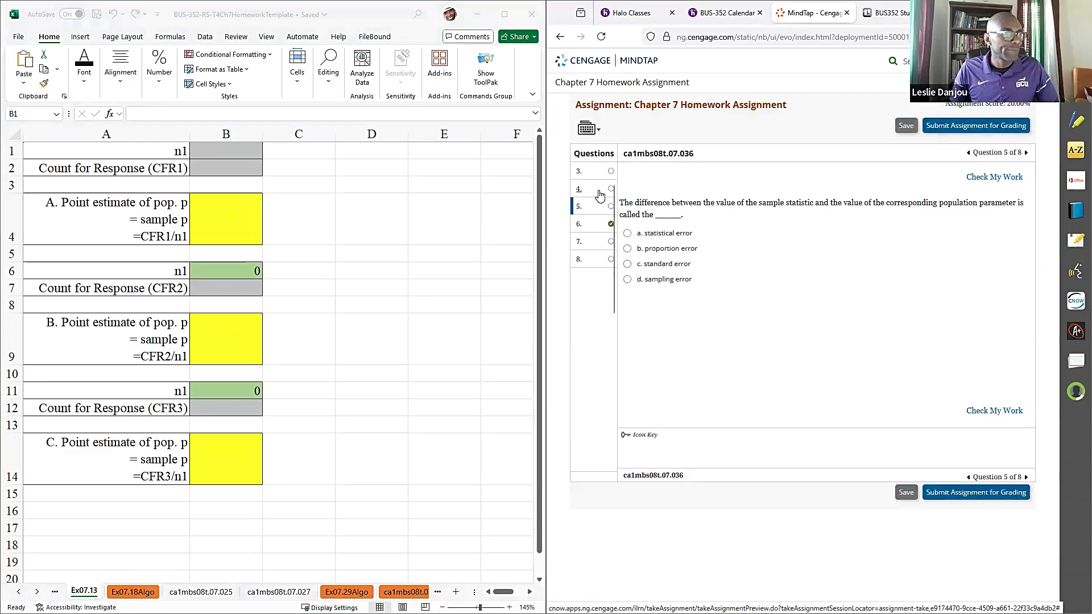
left_click(600, 195)
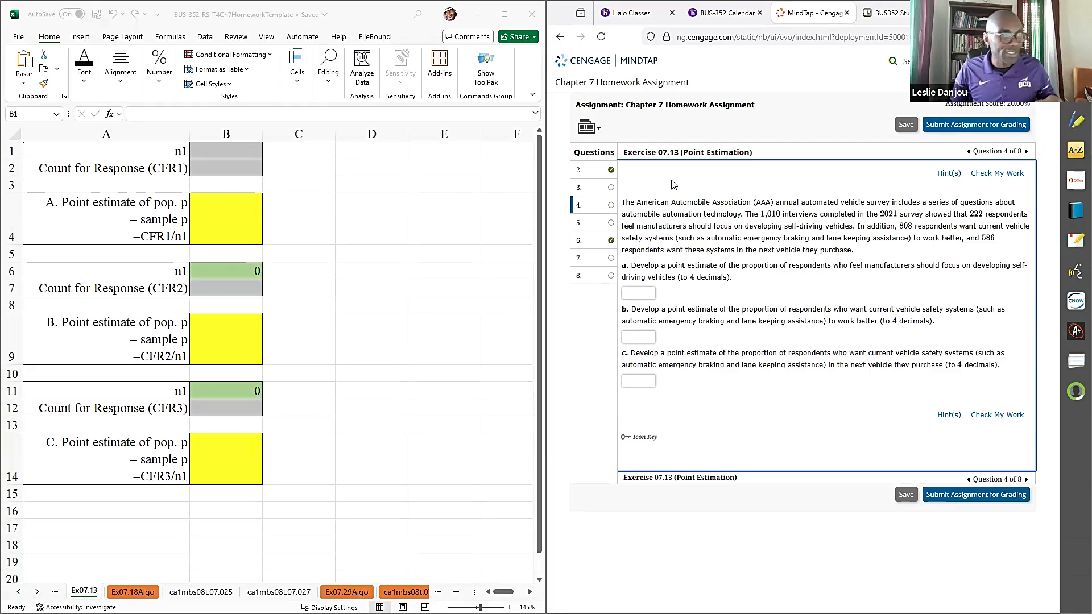
- Enter the sample size 1010 in B1 and the first response count 222 in B2
double_click(787, 215)
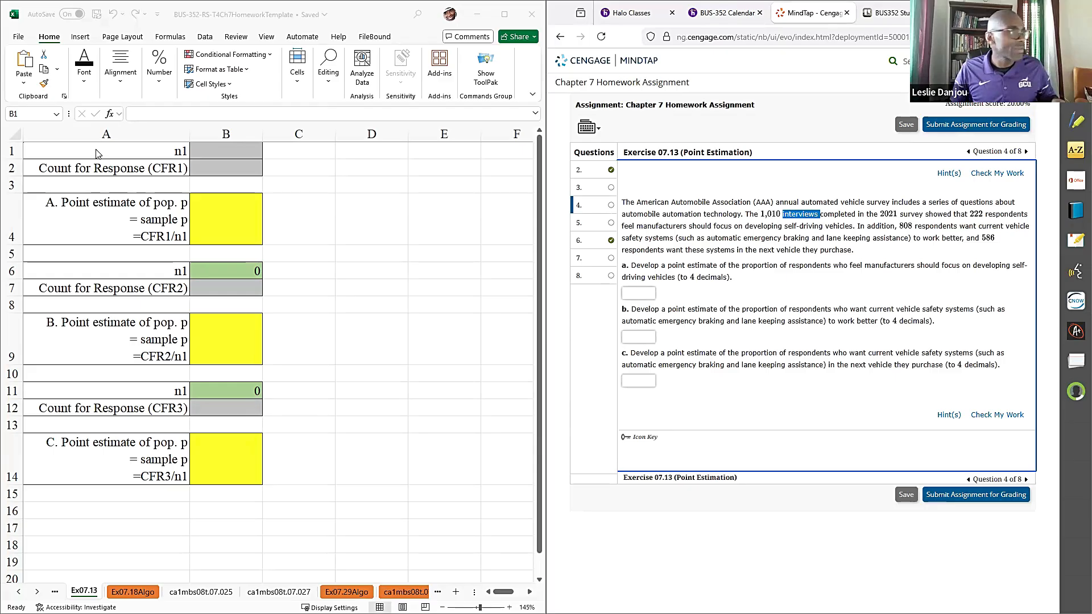
left_click(203, 151)
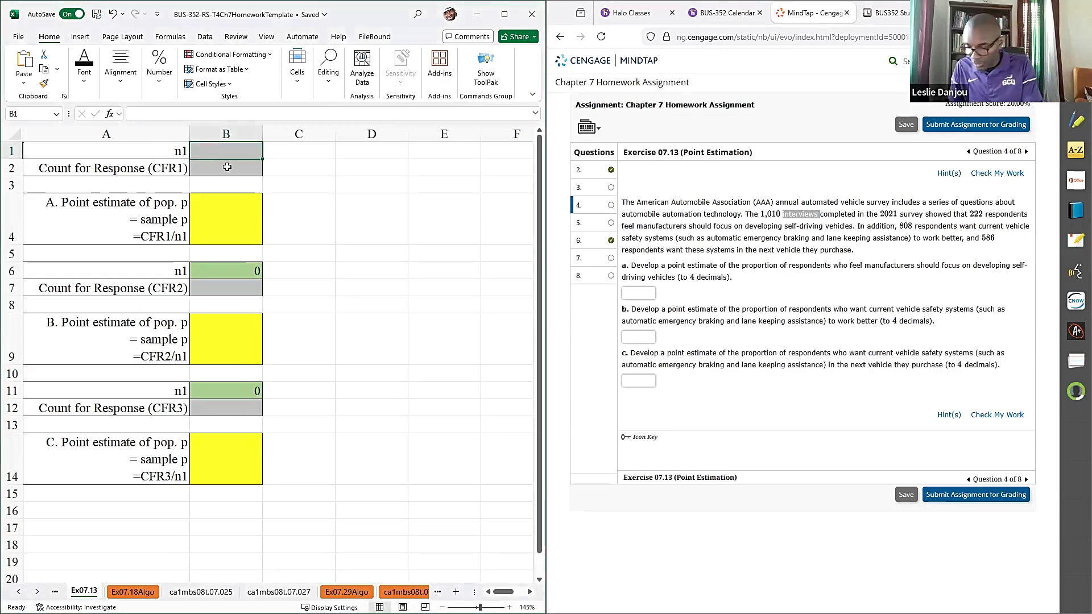
type("1010")
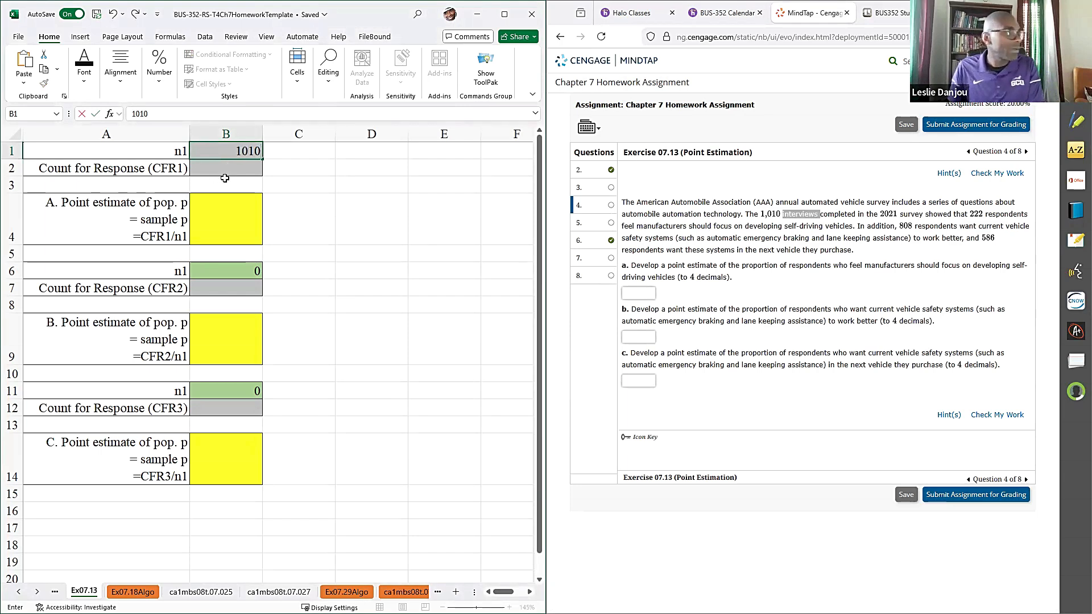
key("Return")
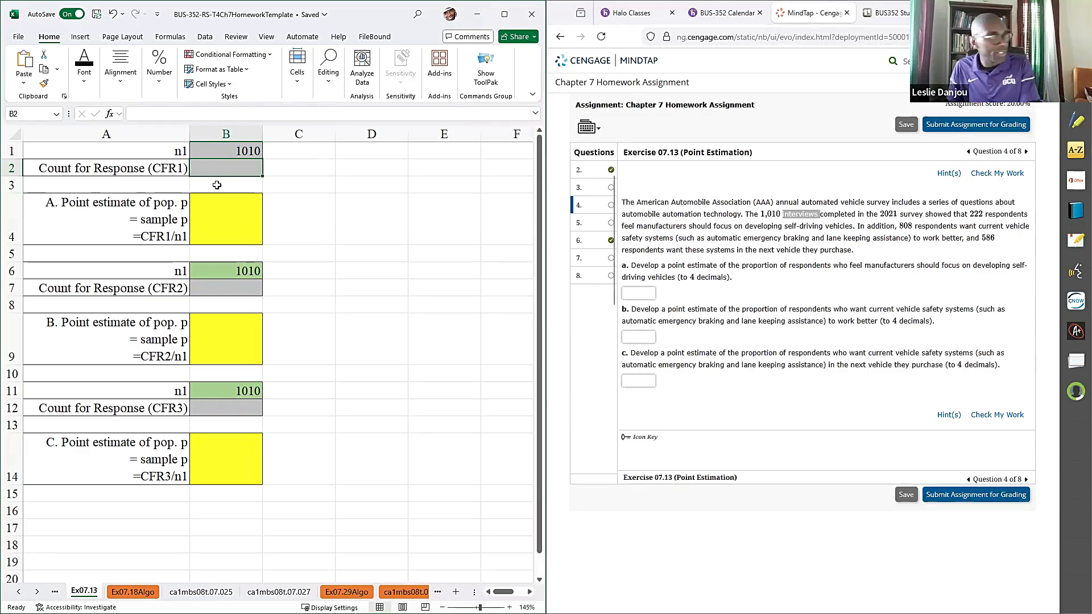
type("222")
key("Return")
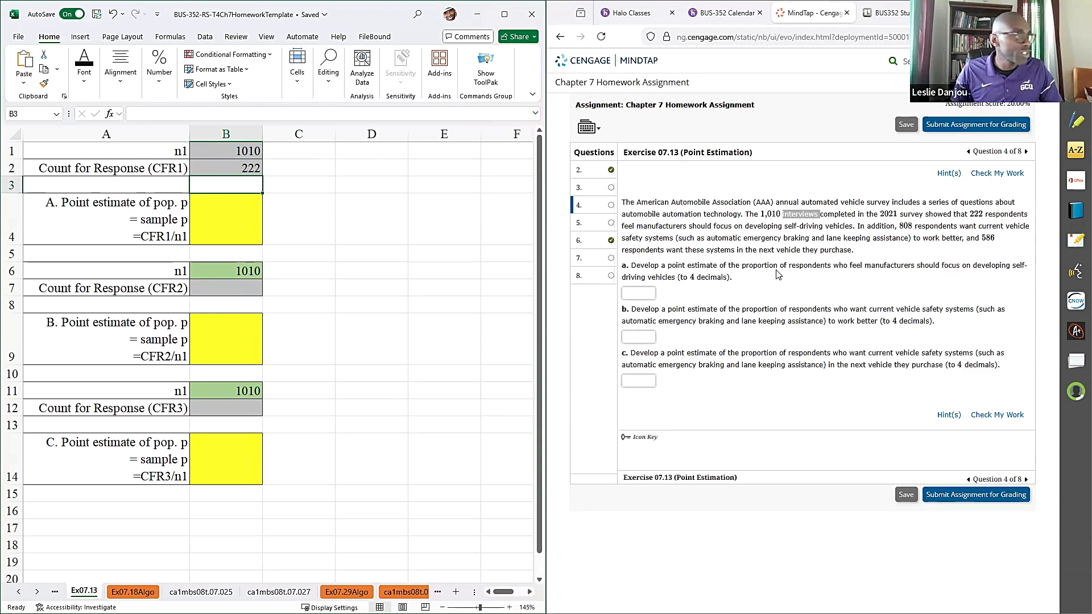
- Copy the CFR1/n1 formula text from A4 into B4 and complete it as =B2/B1
double_click(172, 238)
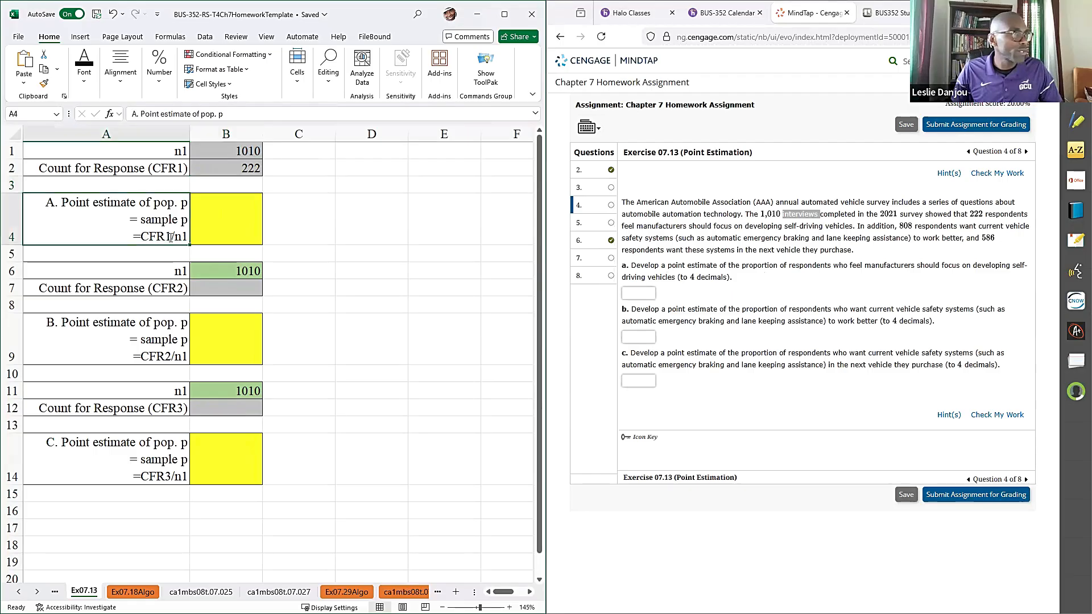
left_click_drag(80, 238, 12, 239)
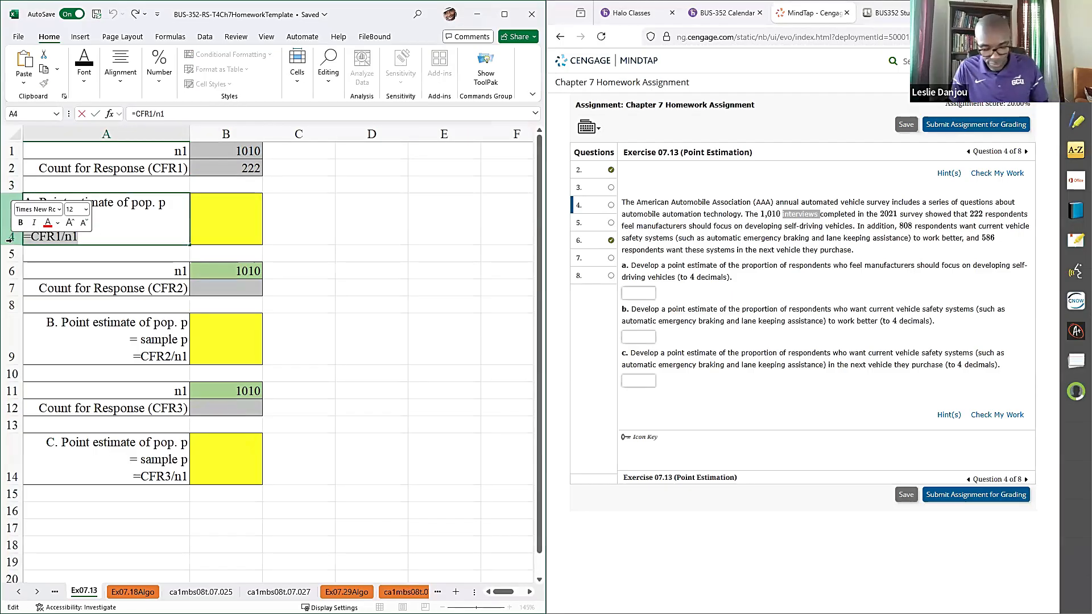
left_click(214, 210)
key("ctrl+v")
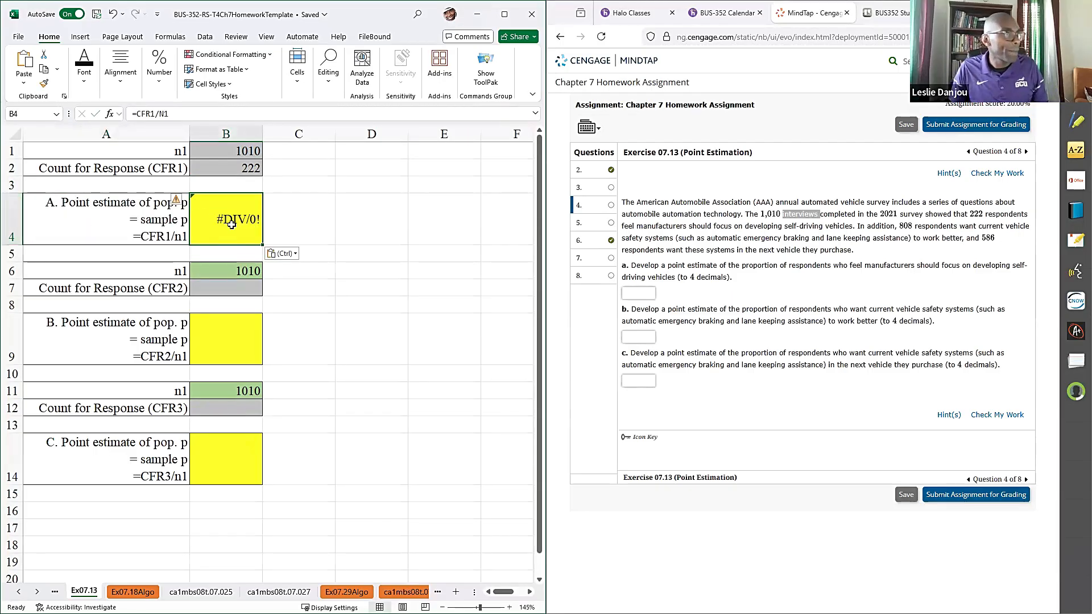
double_click(232, 222)
double_click(212, 221)
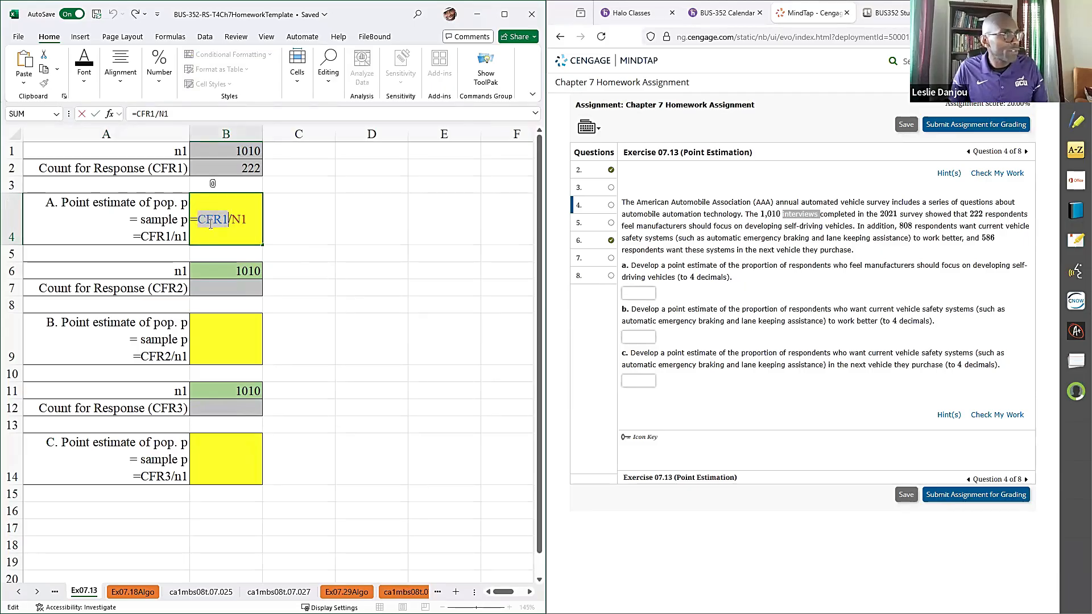
left_click(233, 170)
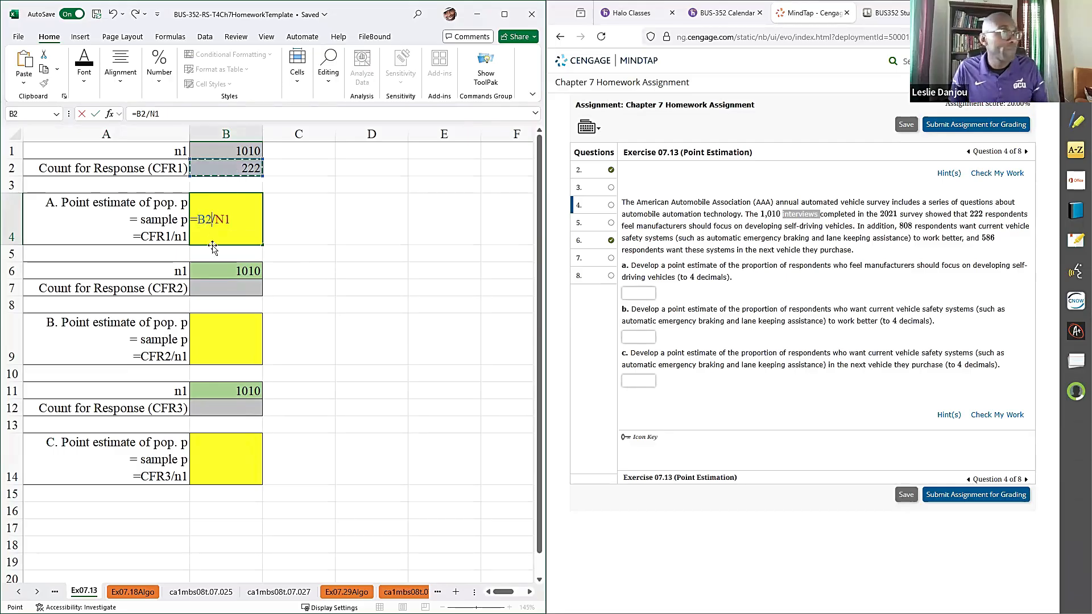
left_click(223, 220)
double_click(223, 219)
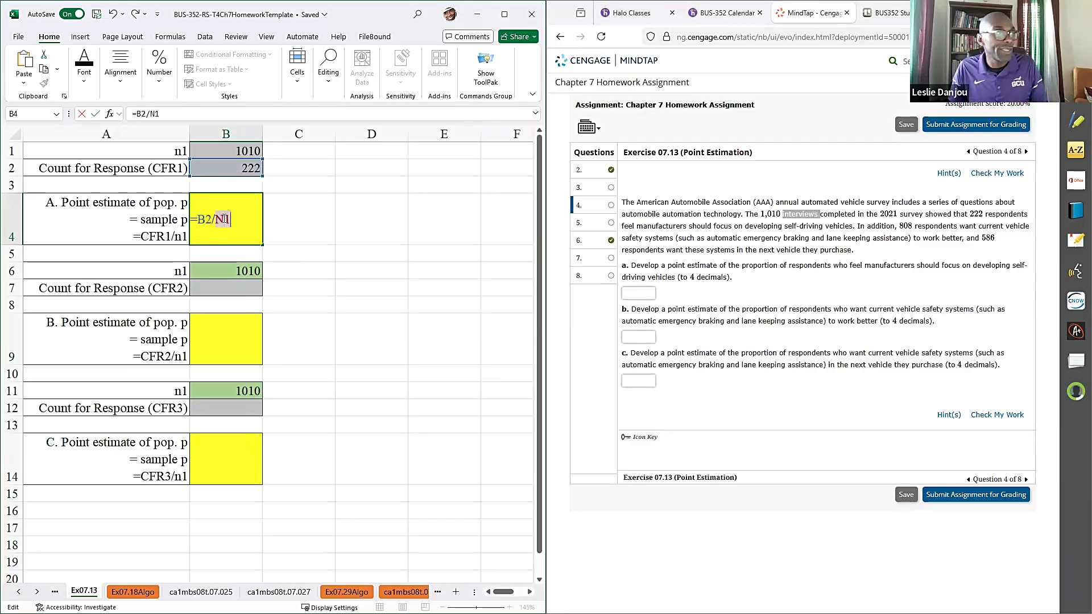
left_click(221, 150)
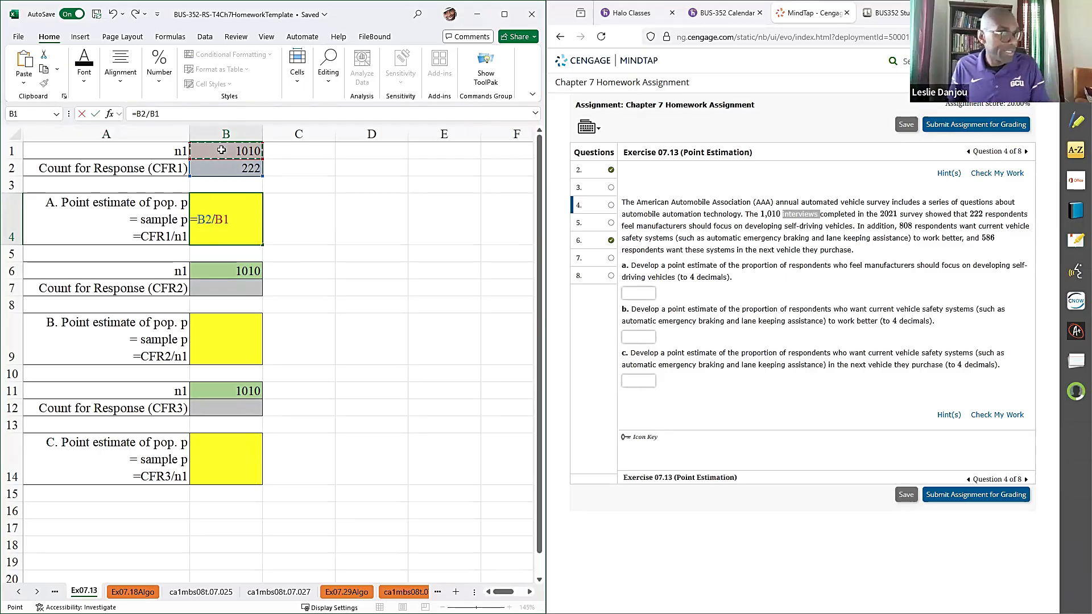
key("Return")
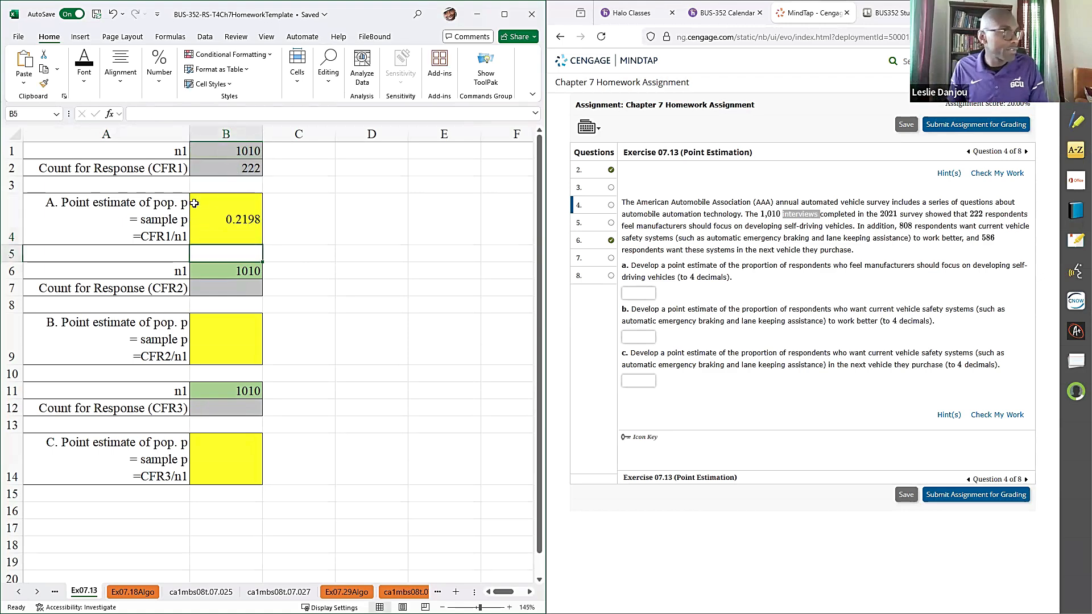
- Copy the B4 result, 0.2198, into the answer for part a and check the work
left_click(226, 220)
key("ctrl+c")
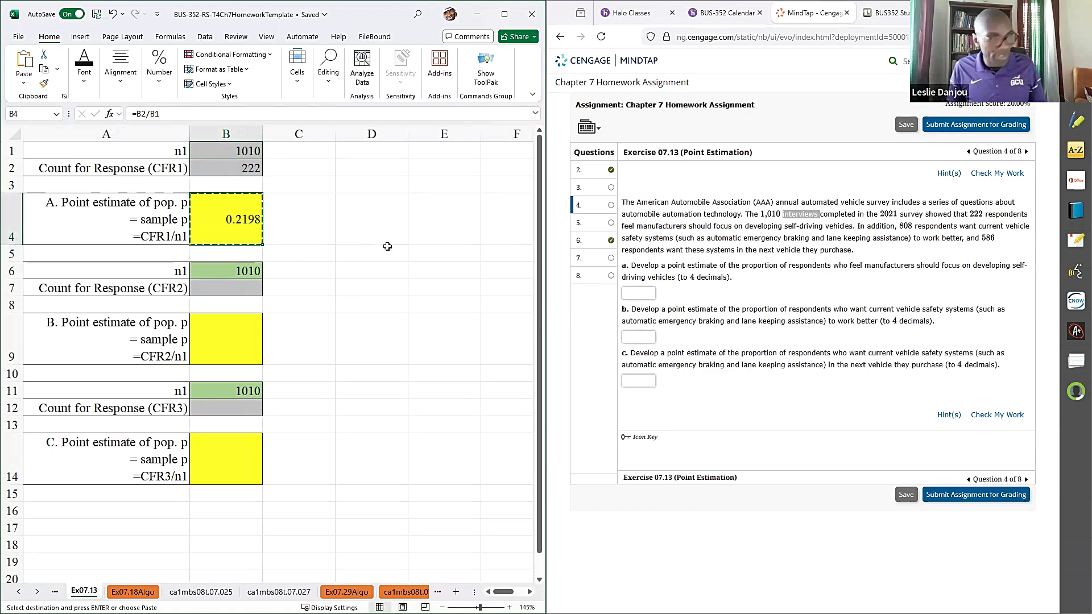
left_click(643, 293)
key("ctrl+v")
left_click(997, 173)
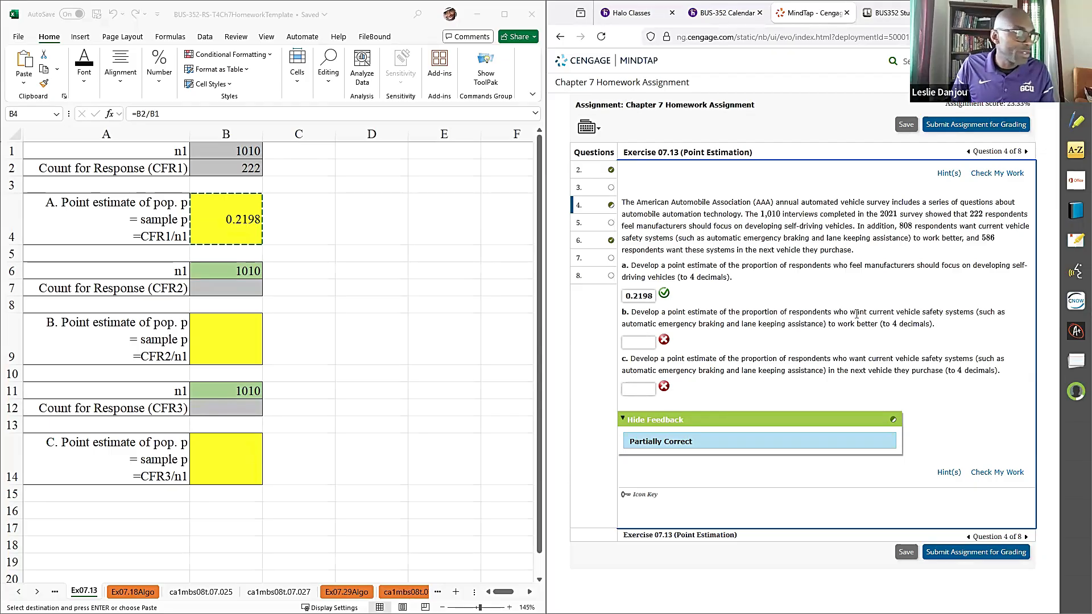
- Enter 808 in B7 as the second count for response (CFR2)
left_click(216, 288)
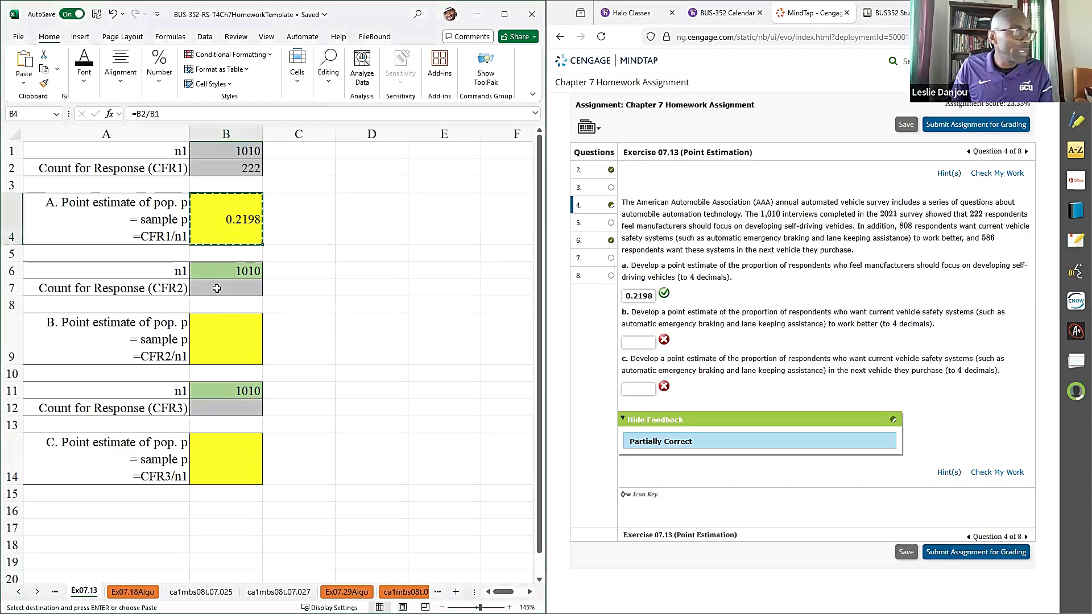
left_click(759, 312)
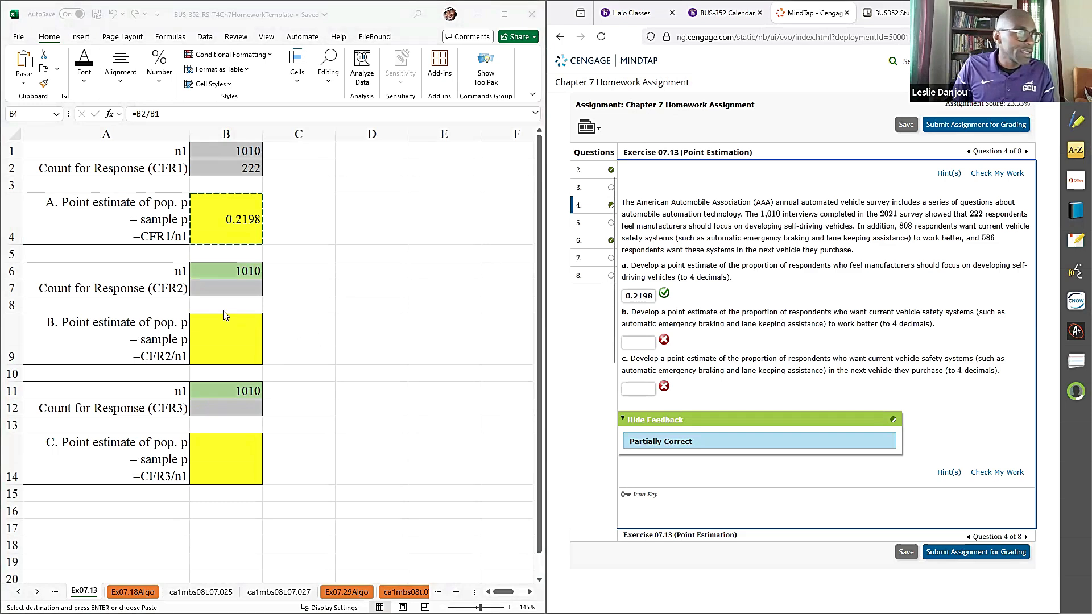
left_click(217, 287)
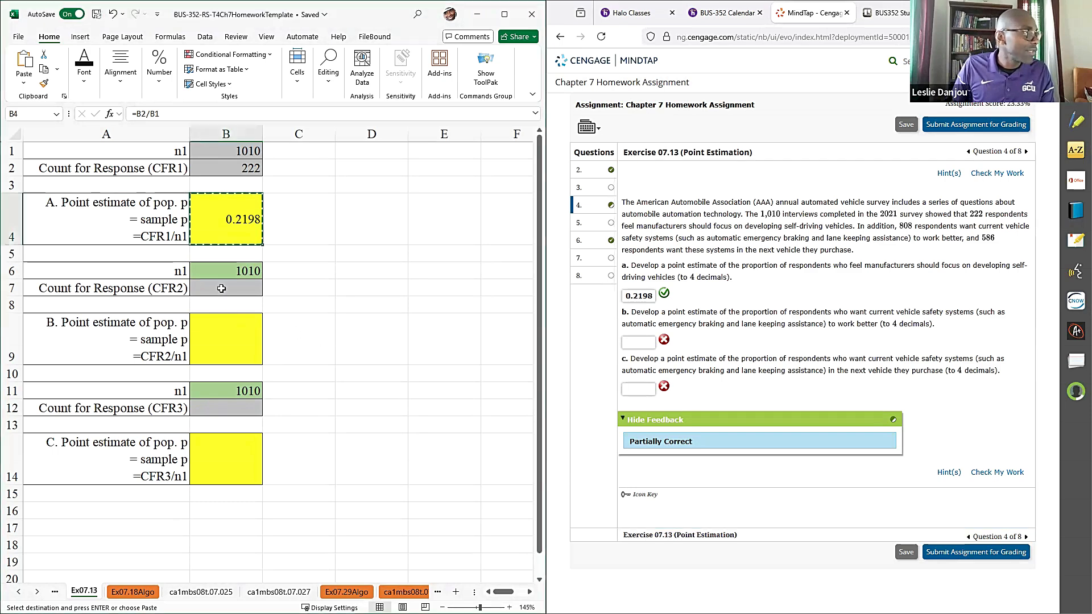
left_click(217, 287)
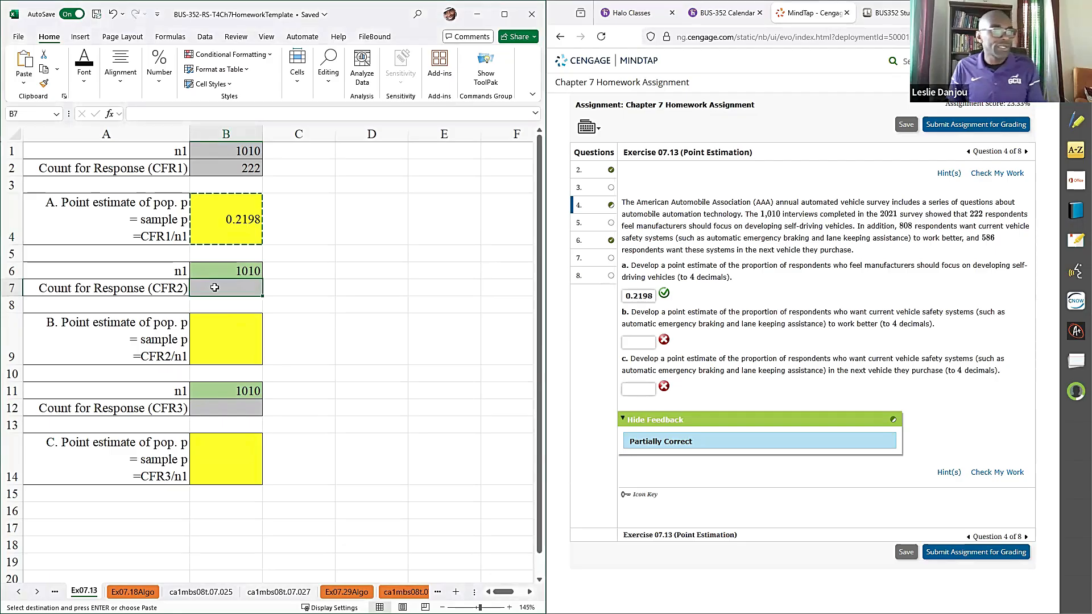
type("808")
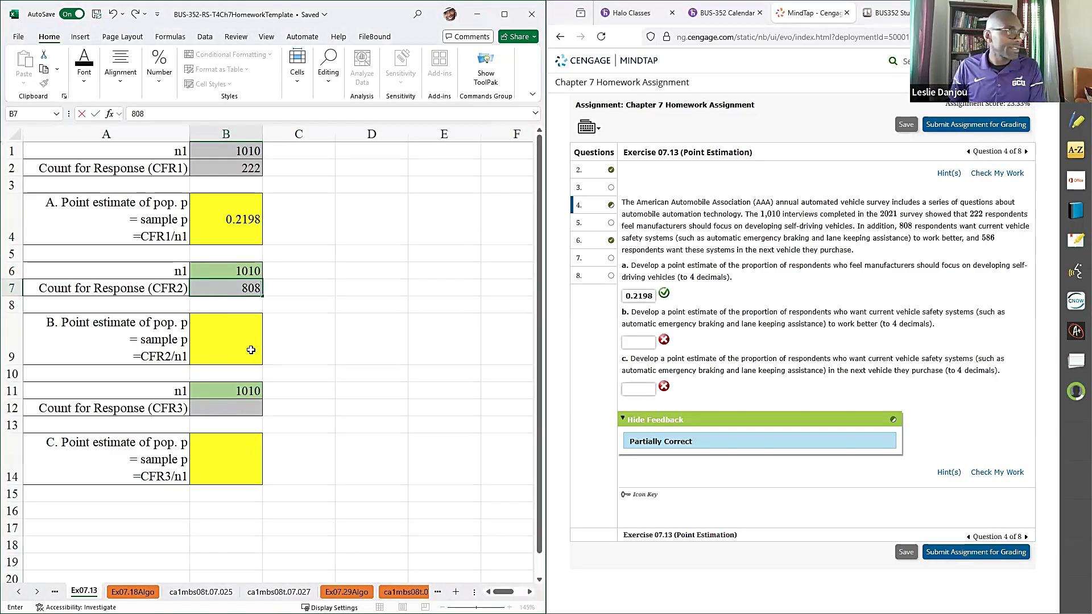
- Copy the CFR2/n1 formula text from A9 into B9 and complete it as =B7/B1
left_click(136, 350)
double_click(137, 350)
left_click_drag(79, 356, 16, 356)
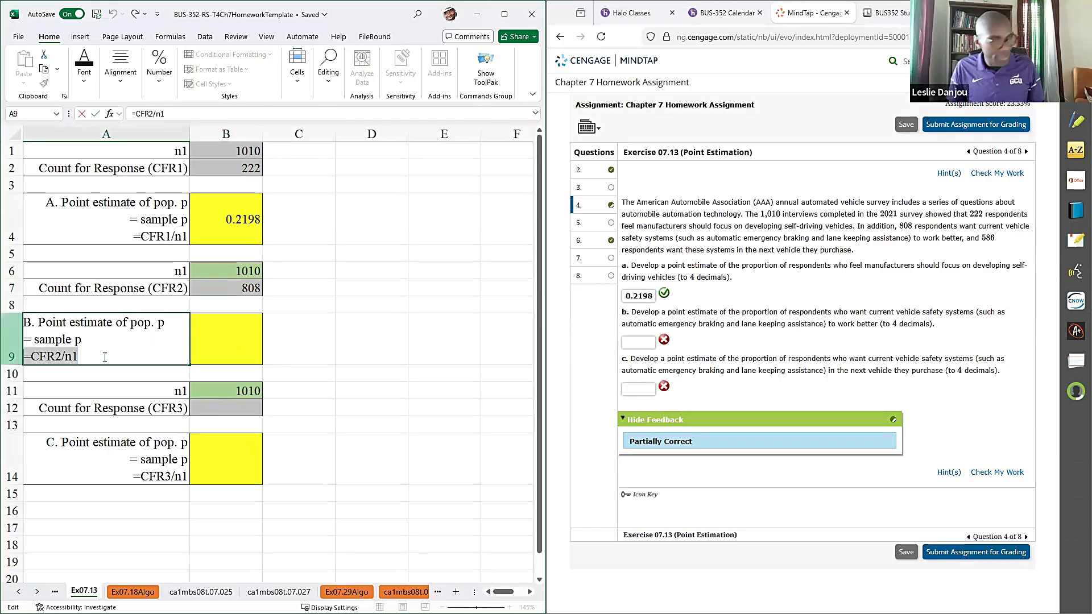
key("ctrl+c")
left_click(231, 348)
key("ctrl+v")
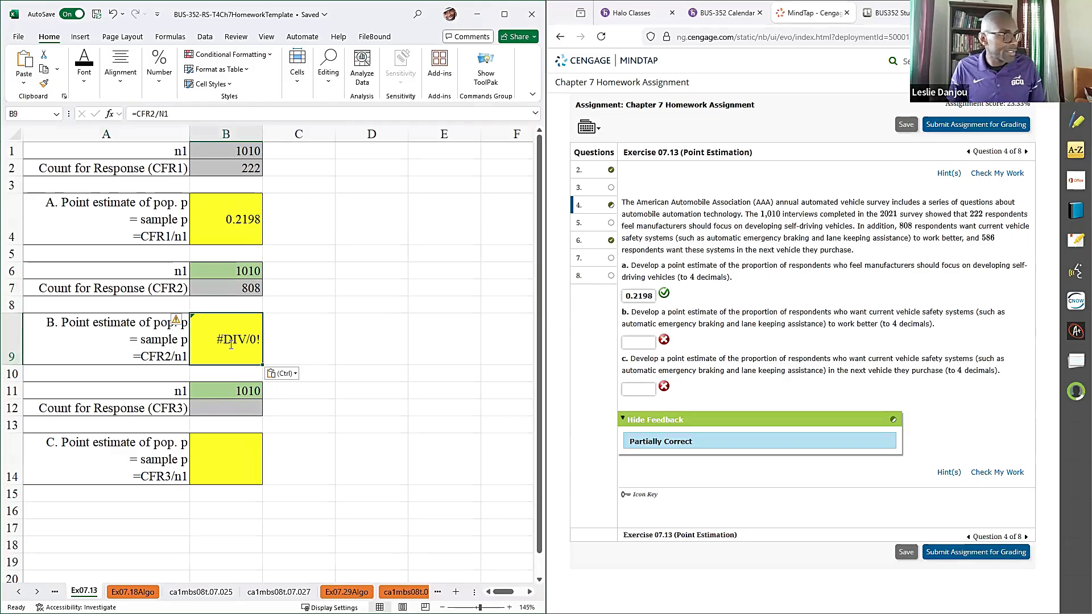
double_click(231, 343)
double_click(216, 340)
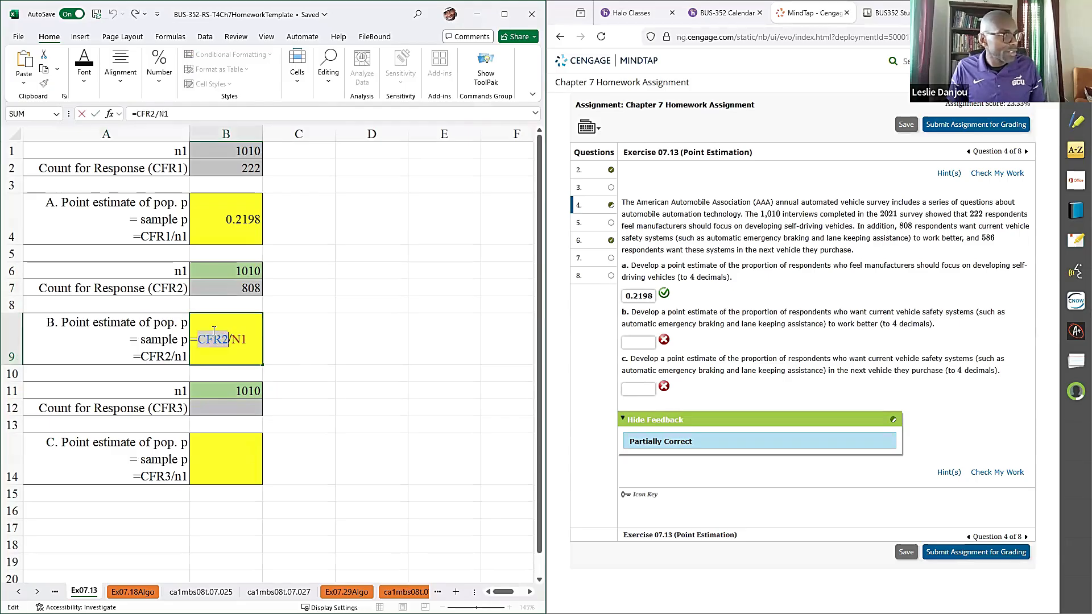
left_click(233, 285)
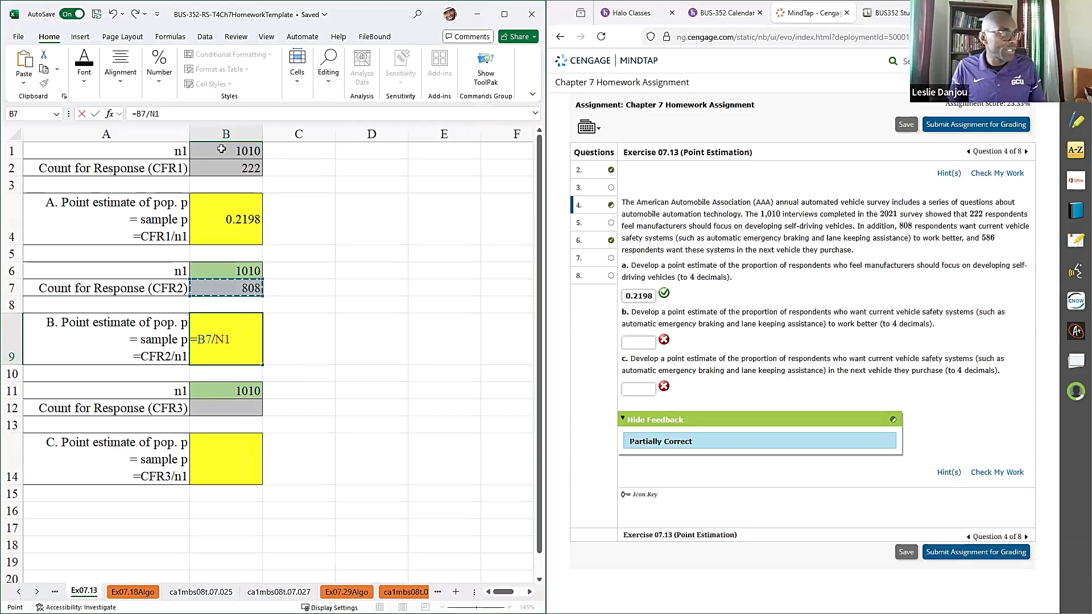
double_click(222, 339)
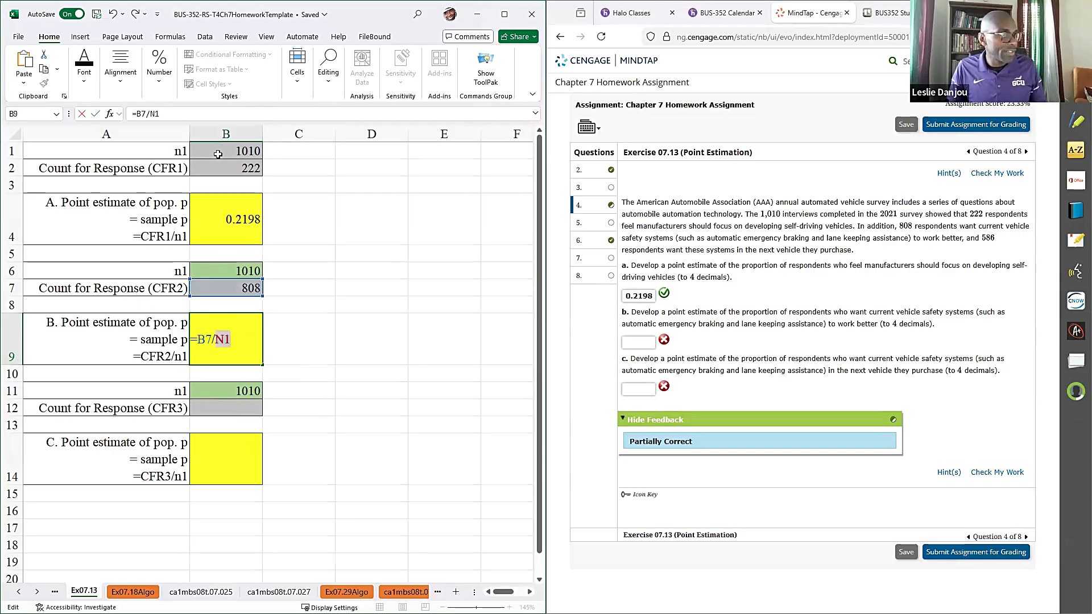
left_click(239, 150)
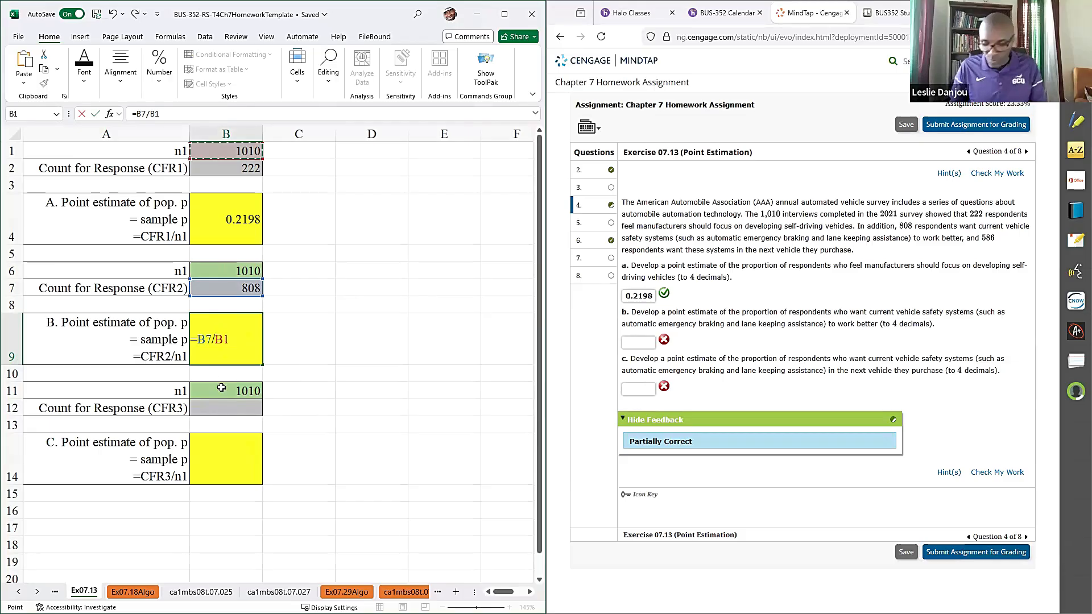
key("Return")
- Copy the B9 result, 0.8000, into the answer for part b and check the work
left_click(225, 357)
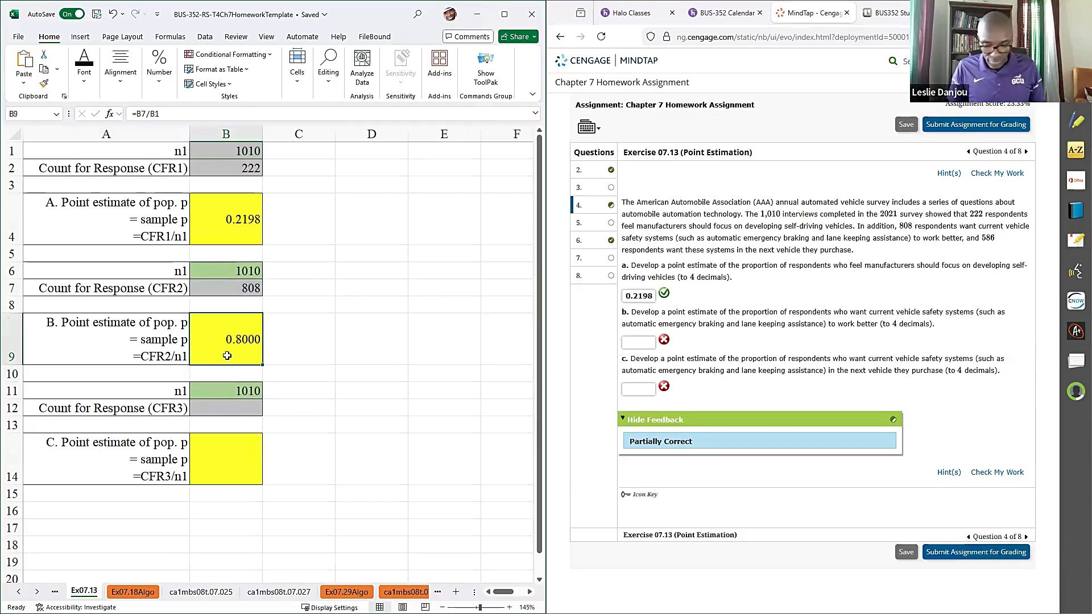
key("ctrl+c")
left_click(630, 343)
key("ctrl+v")
left_click(980, 174)
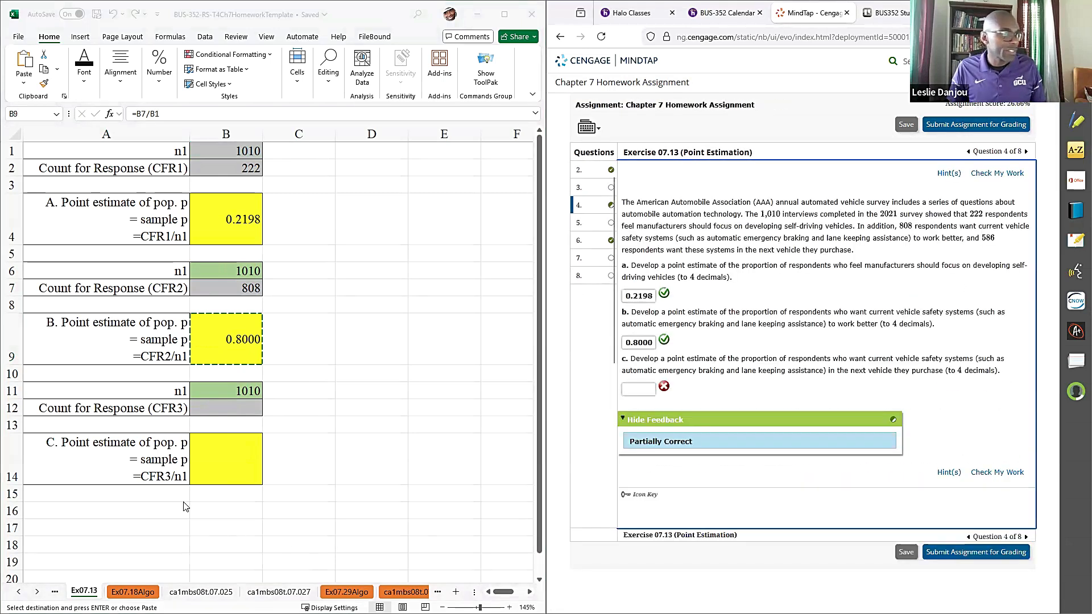
- Enter 586 in B12 as the third count for response (CFR3)
left_click(214, 406)
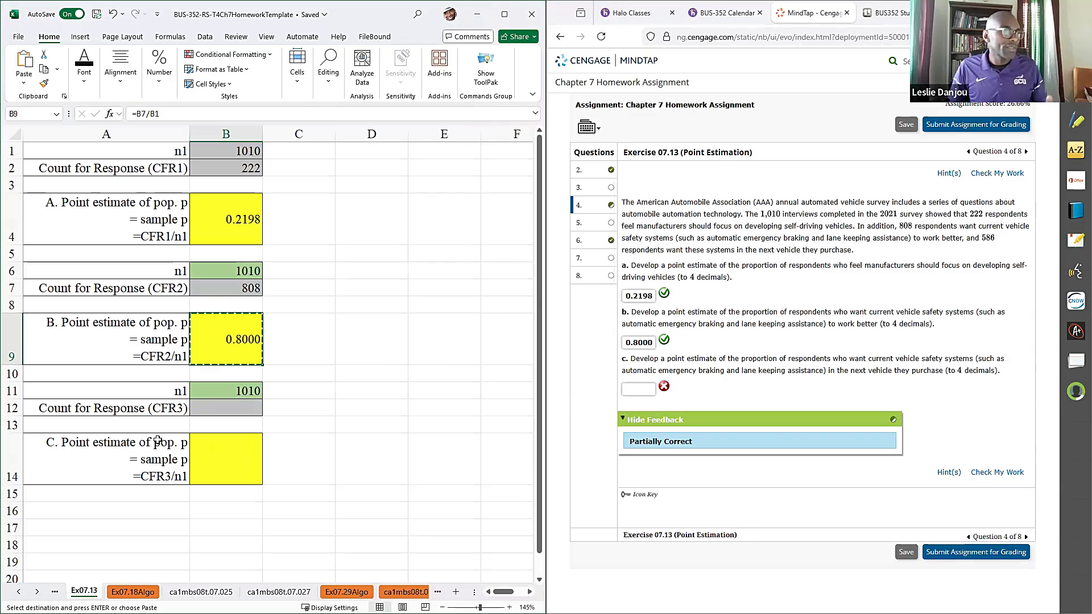
left_click(204, 410)
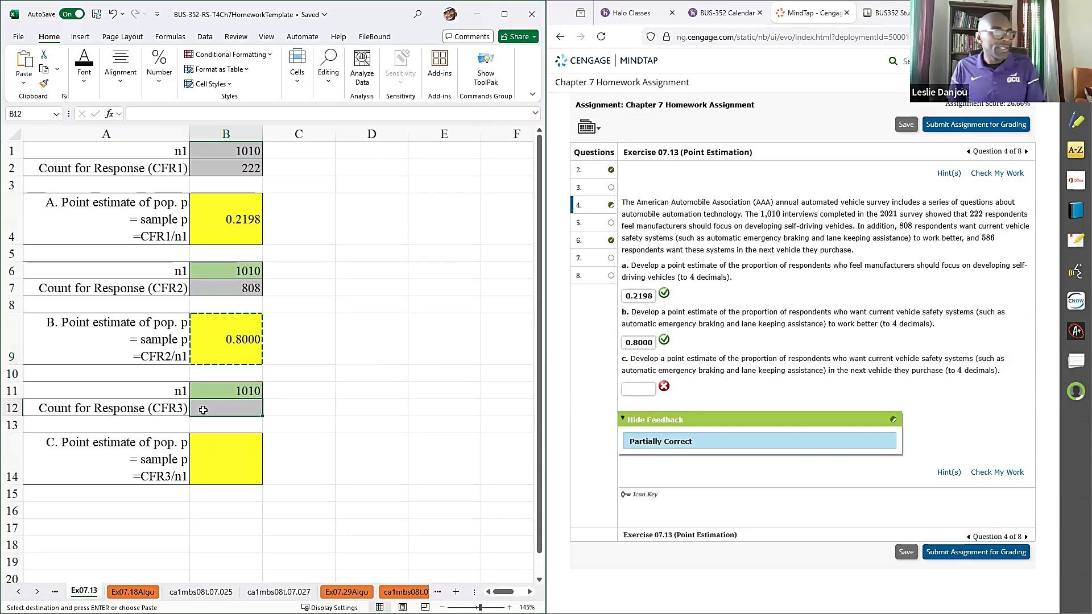
type("586")
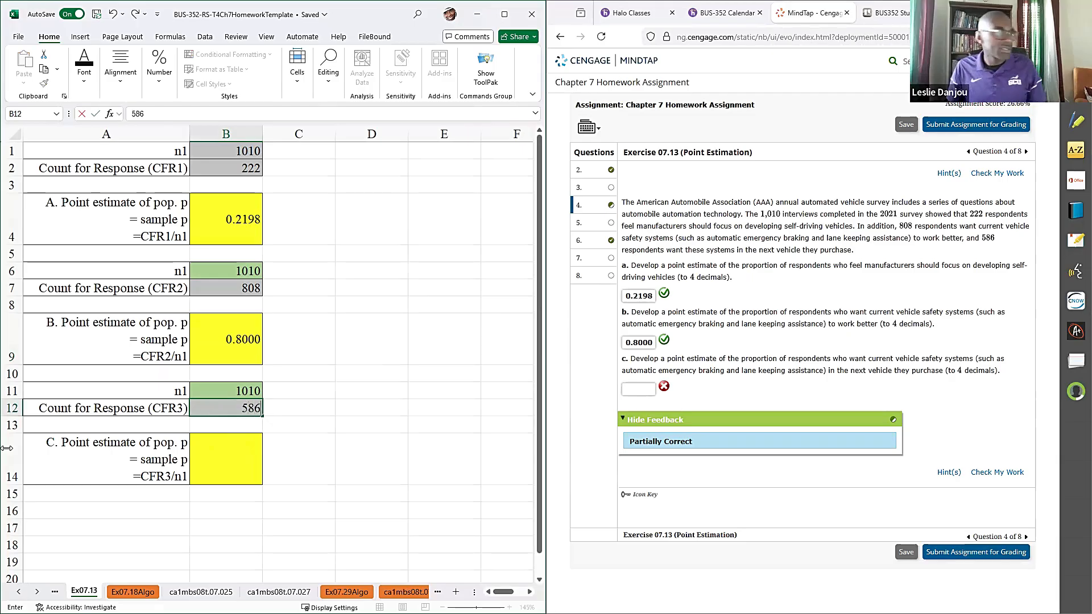
- Copy the CFR3/n1 formula text from A14 into B14 and complete it as =B12/B1
double_click(152, 475)
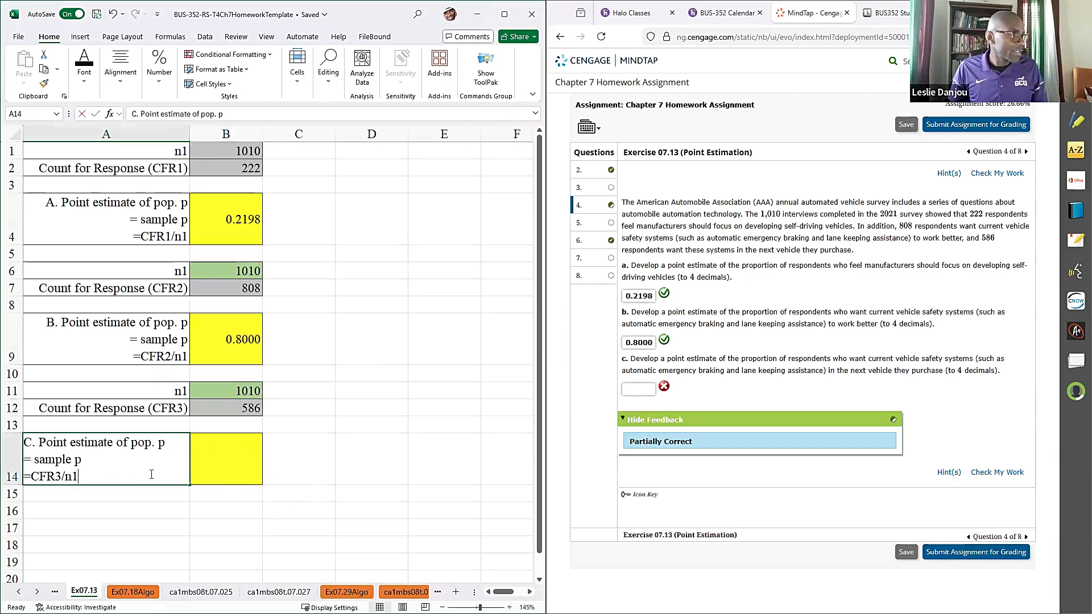
left_click_drag(82, 477, 7, 479)
key("ctrl+c")
left_click(220, 460)
key("ctrl+v")
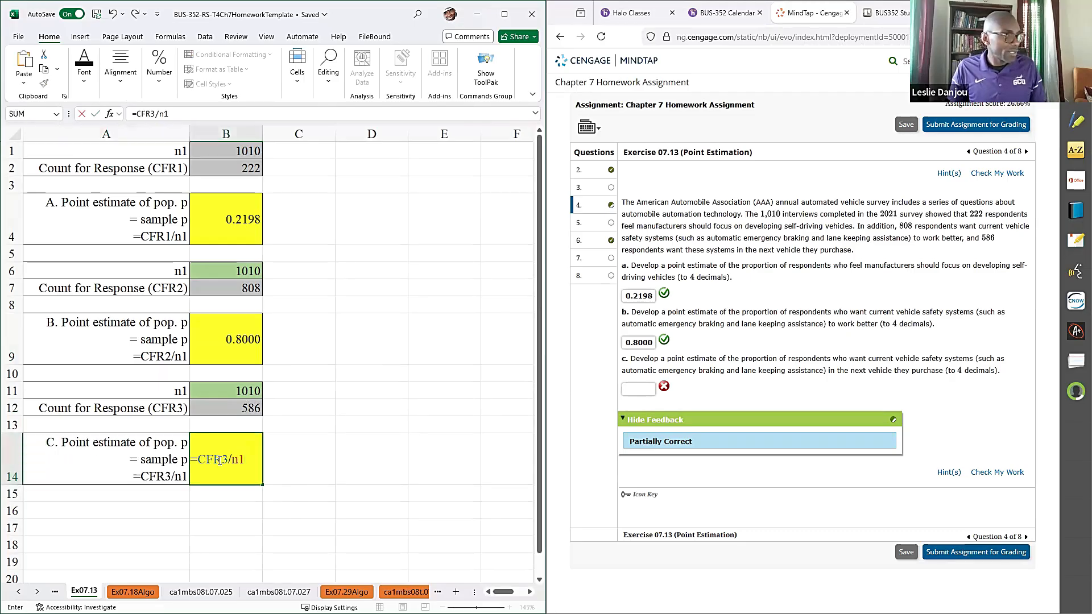
double_click(220, 460)
left_click(227, 411)
double_click(227, 460)
left_click(227, 151)
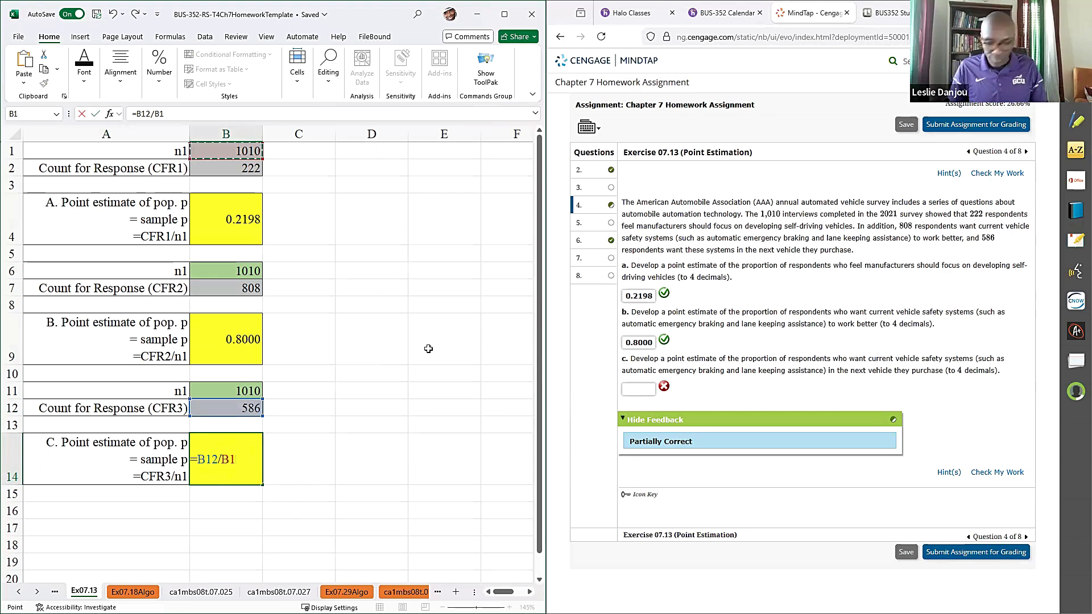
key("Return")
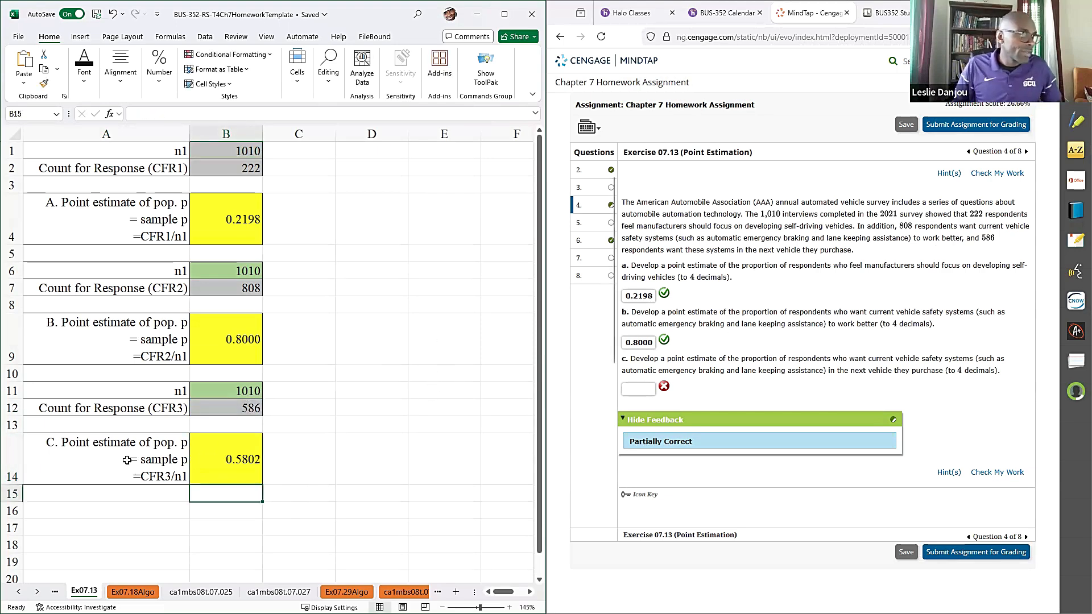
- Copy the B14 result, 0.5802, into the answer for part c and check the work
left_click(225, 448)
key("ctrl+c")
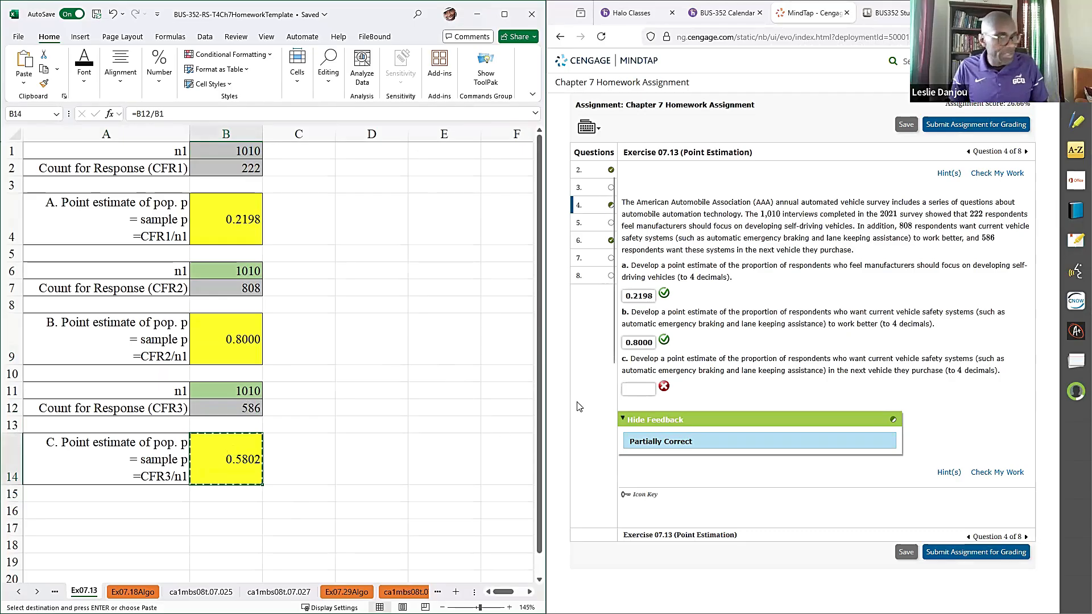
left_click(641, 389)
key("ctrl+v")
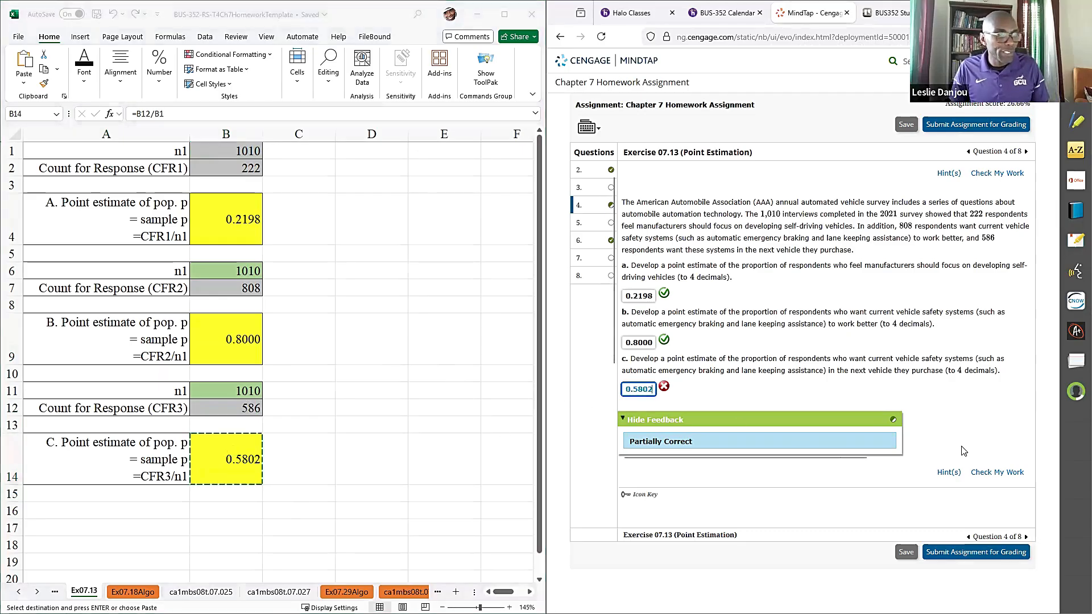
left_click(980, 476)
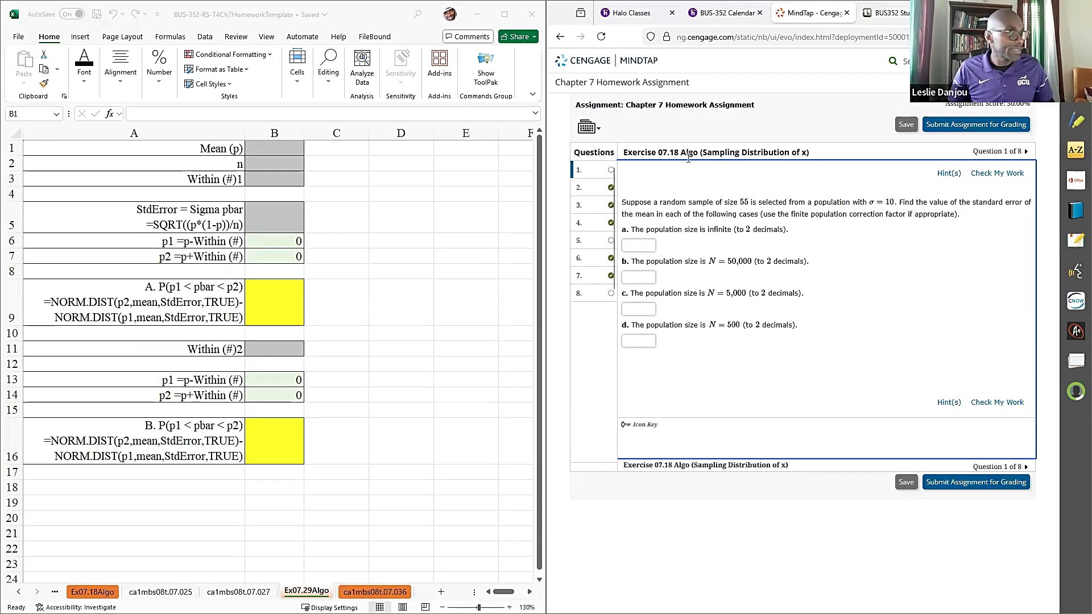
- On the Ex07.18Algo sheet, enter 55 in B1 as n and 10 in B2 as the standard deviation
left_click(94, 592)
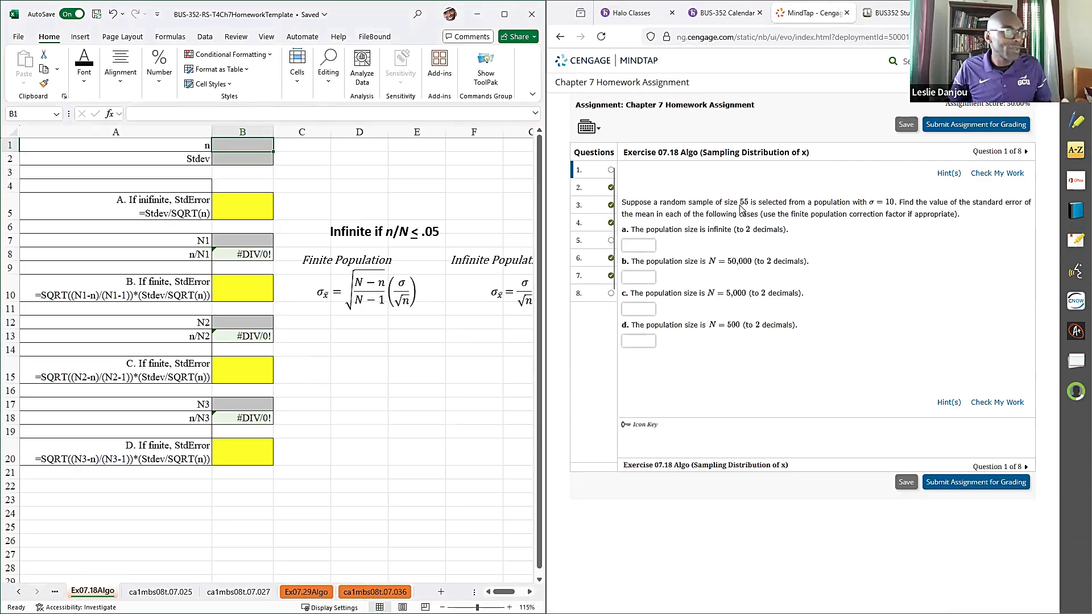
type("55")
left_click(261, 162)
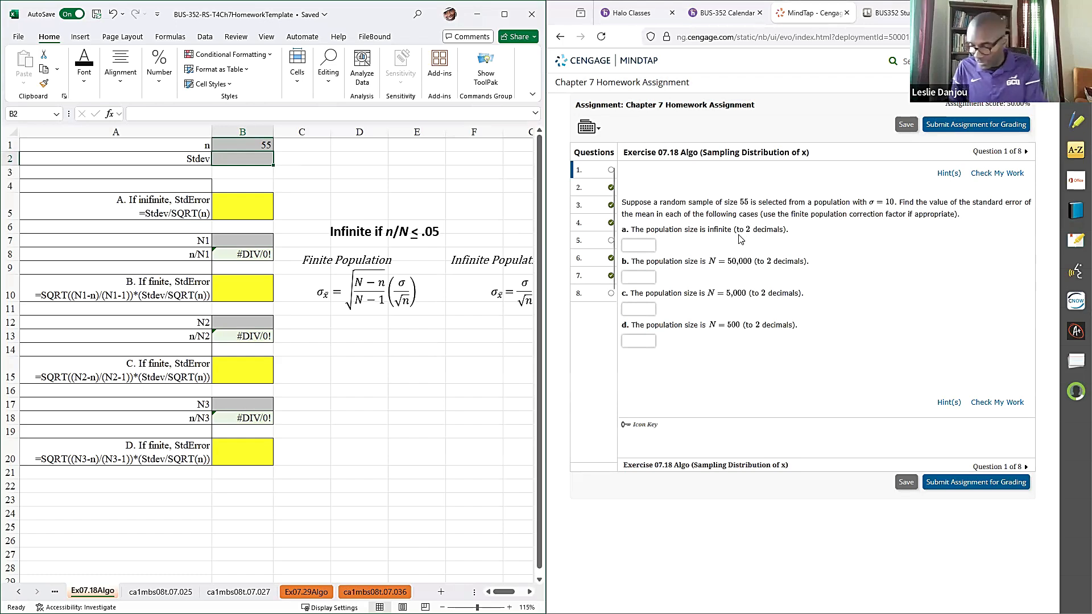
type("10")
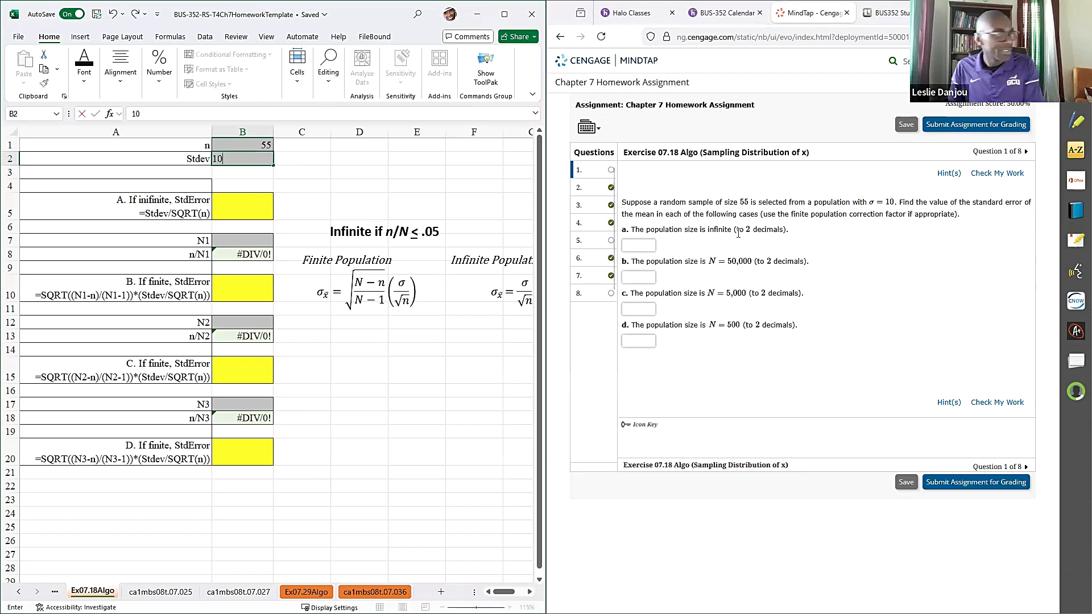
left_click(221, 207)
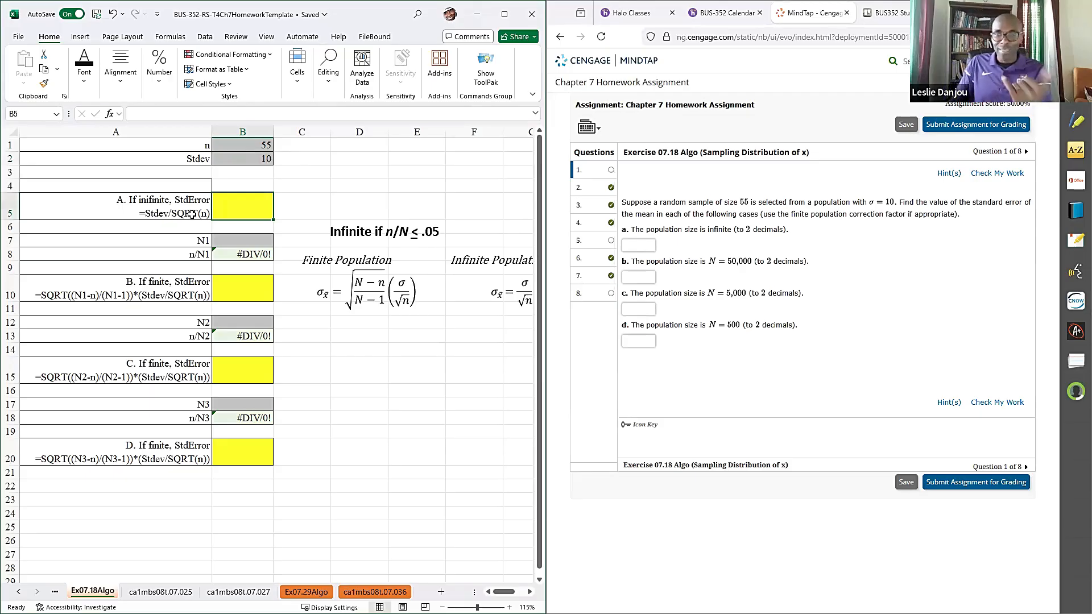
- Copy the formula text =Stdev/SQRT(n) from A5 into B5
double_click(145, 214)
left_click_drag(145, 214, 6, 218)
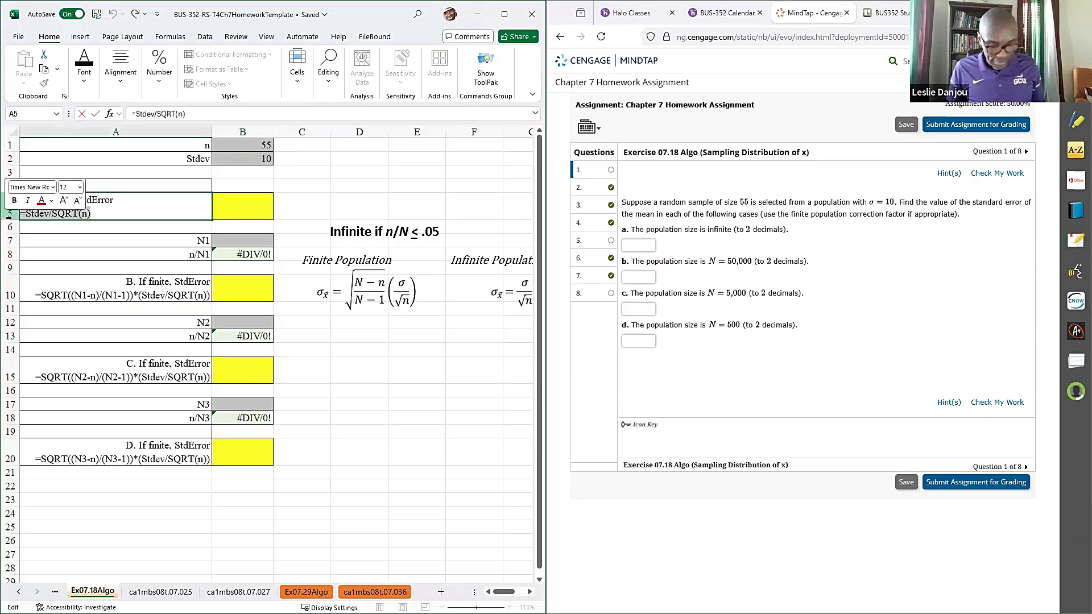
key("ctrl+c")
left_click(263, 209)
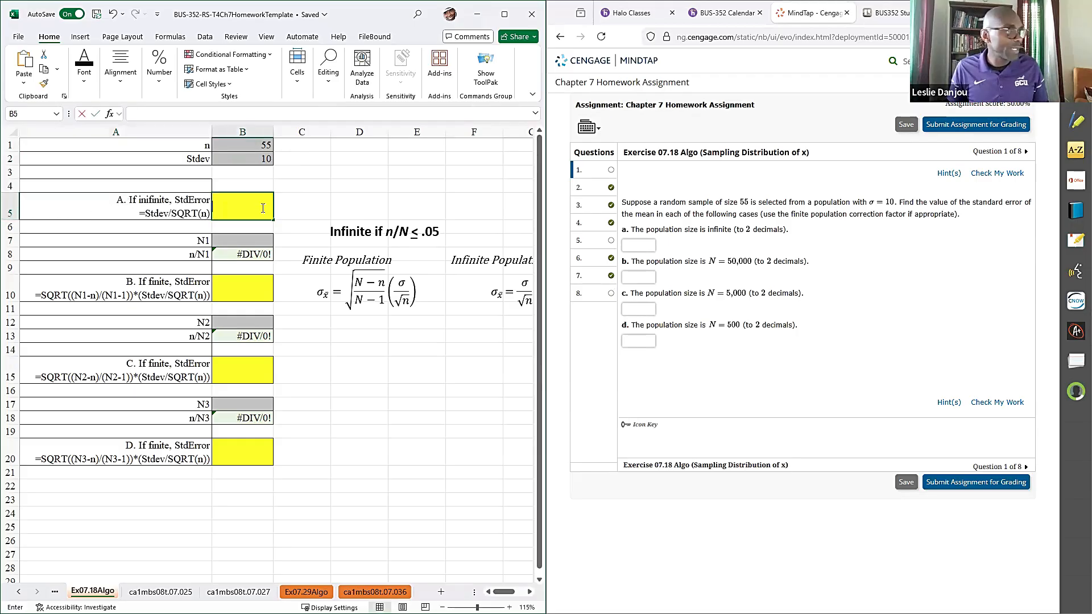
key("ctrl+v")
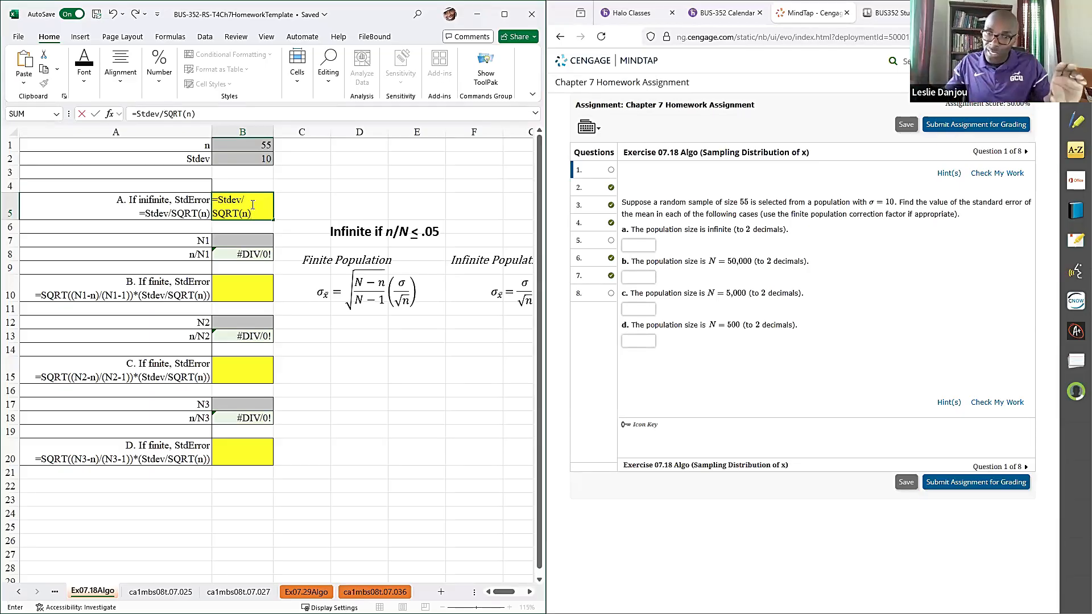
left_click(319, 201)
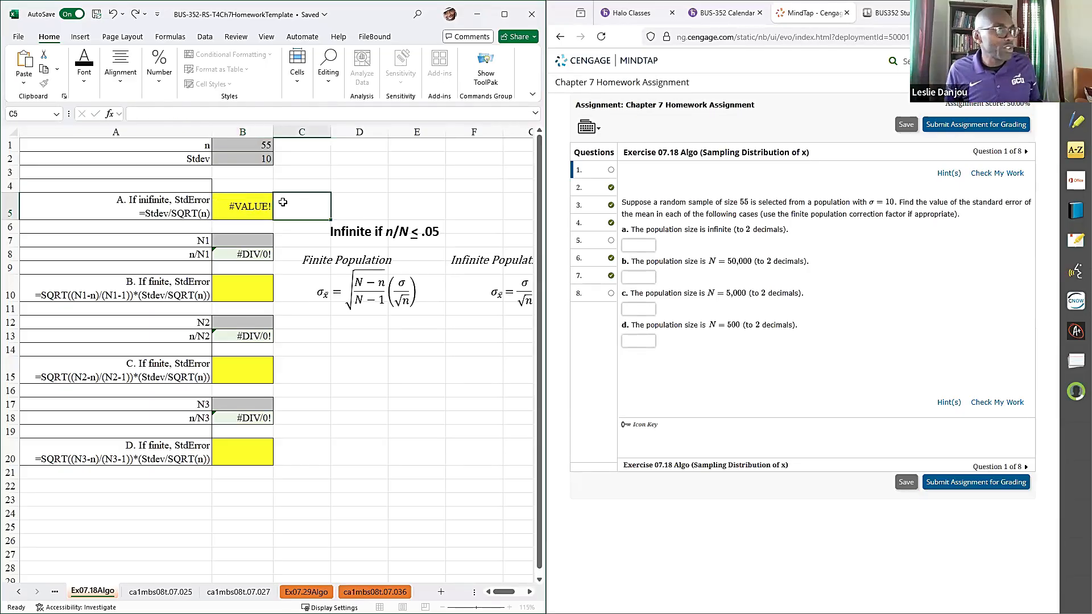
left_click(228, 205)
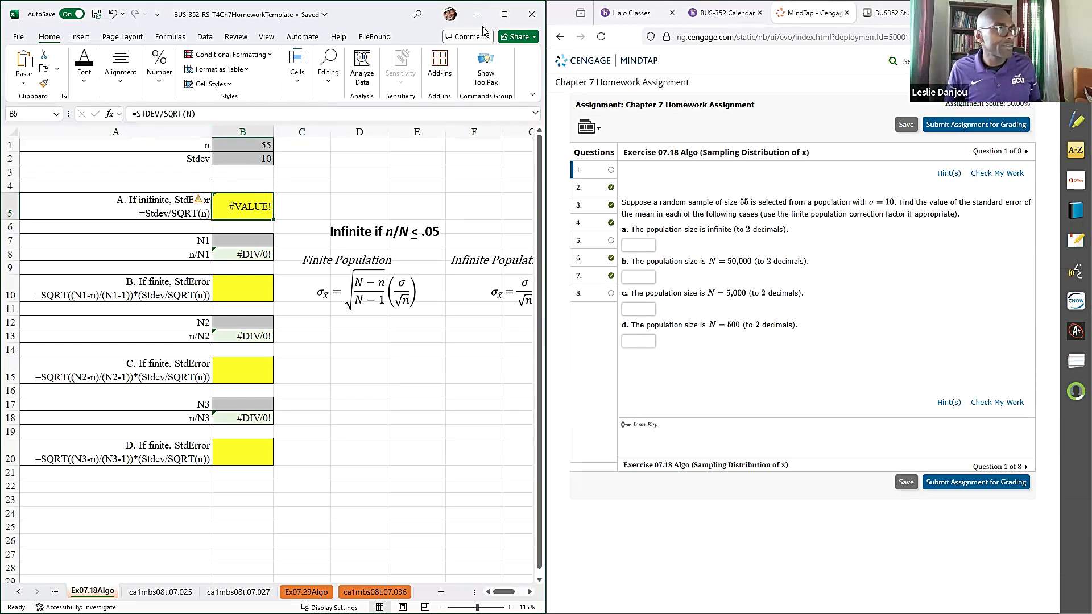
- Maximize the workbook window, enlarge the sheet view and turn off text wrapping for the yellow answer cells B5, B10, B15 and B20
left_click(505, 14)
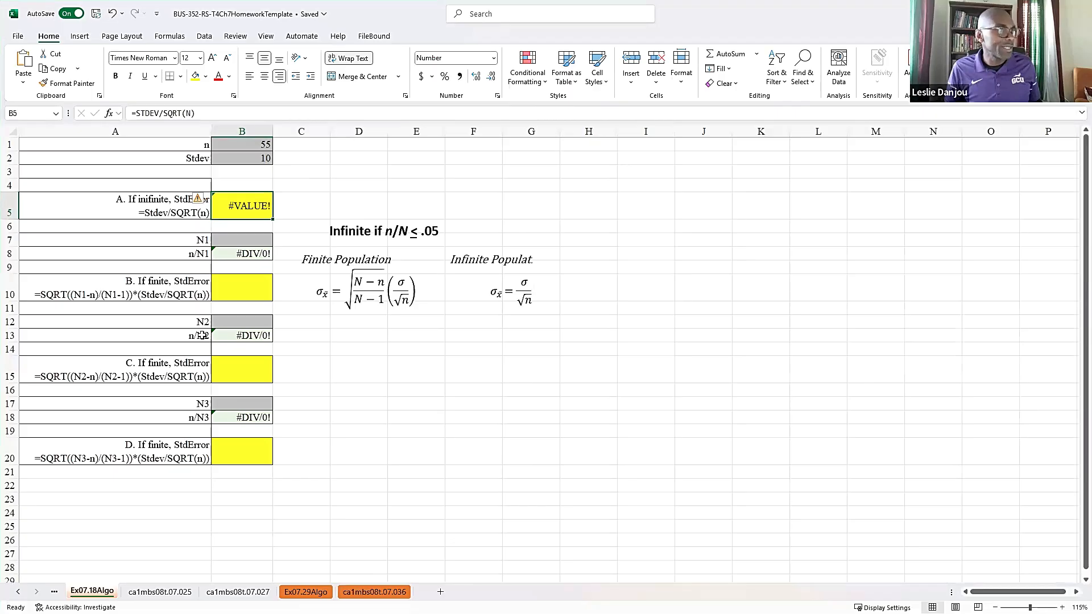
scroll(202, 336, "up", 2, "ctrl")
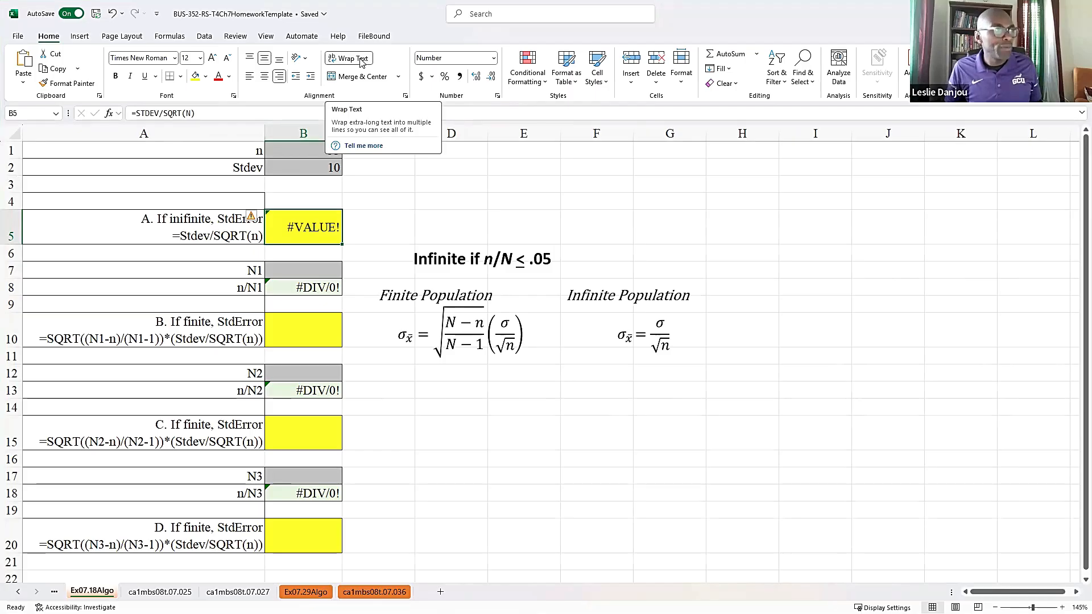
double_click(300, 225)
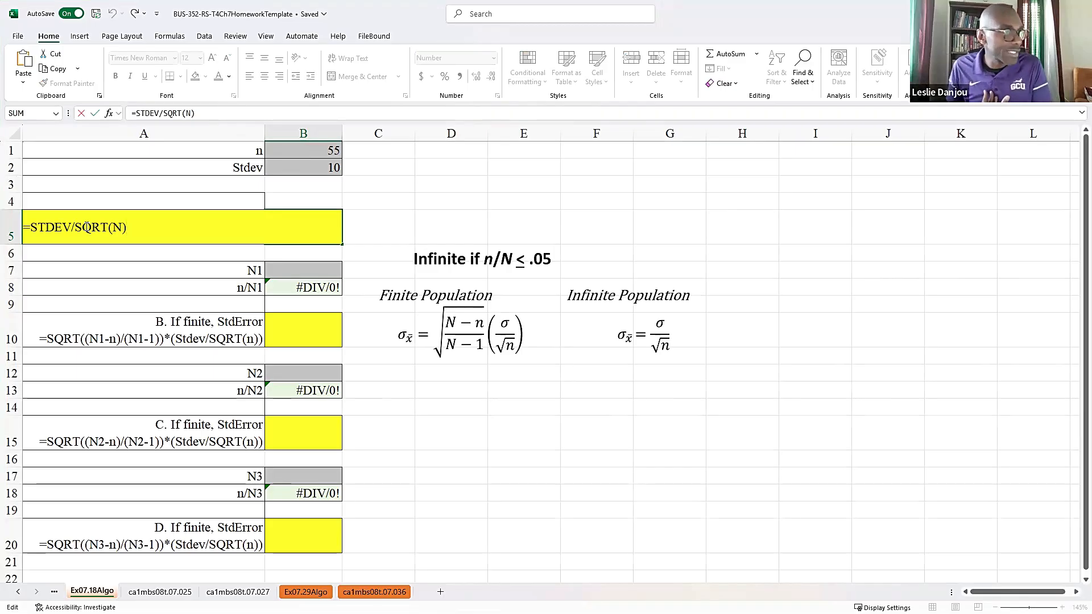
left_click(320, 340)
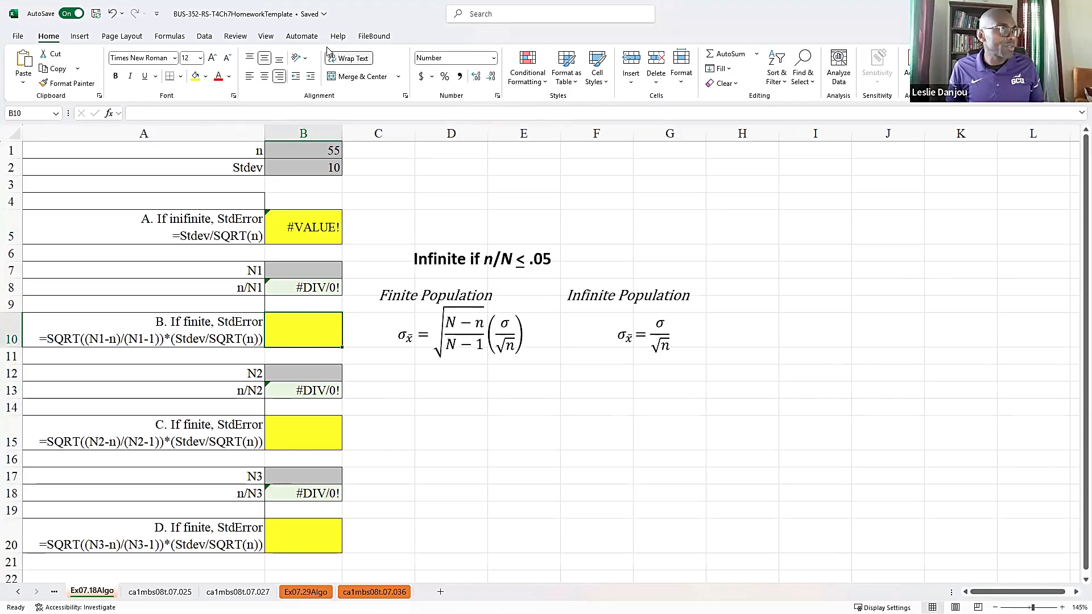
left_click(306, 434)
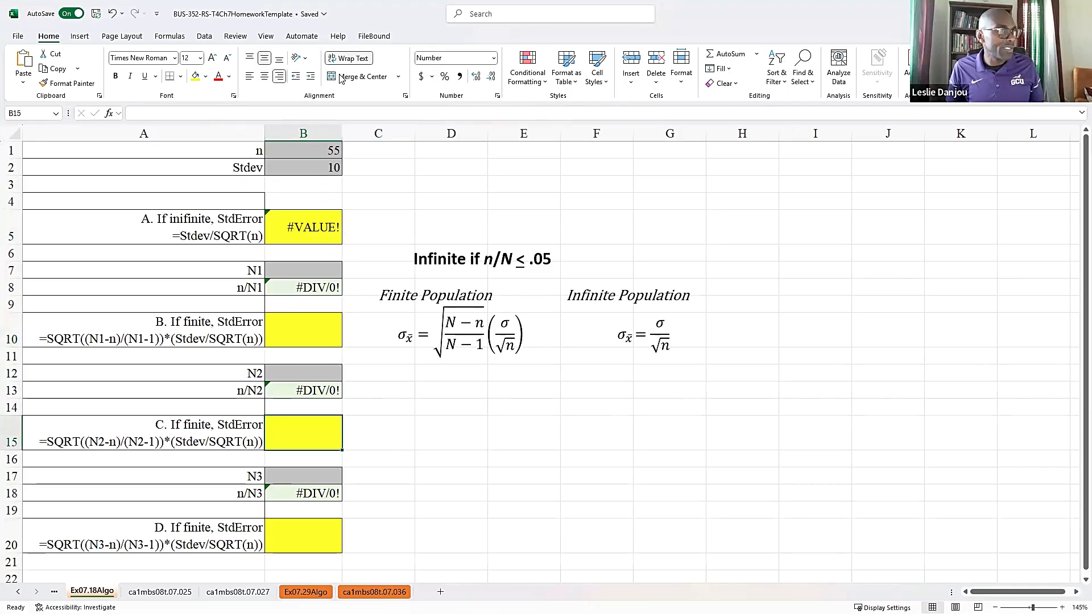
left_click(305, 520)
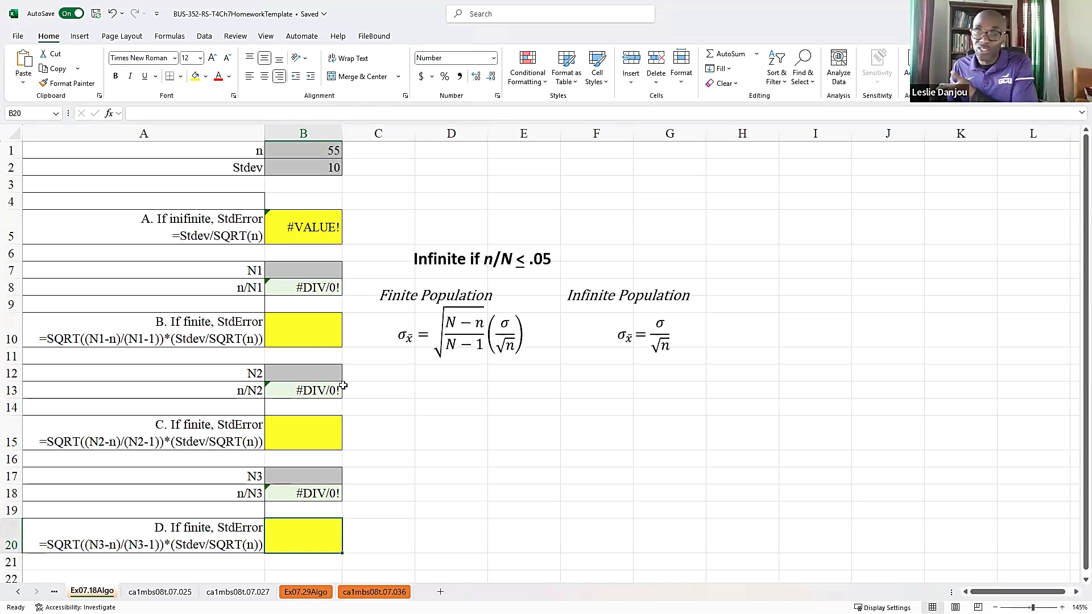
- Complete the infinite-population standard error formula in B5 as =B2/SQRT(B1) by replacing its placeholders with cell references
left_click(288, 218)
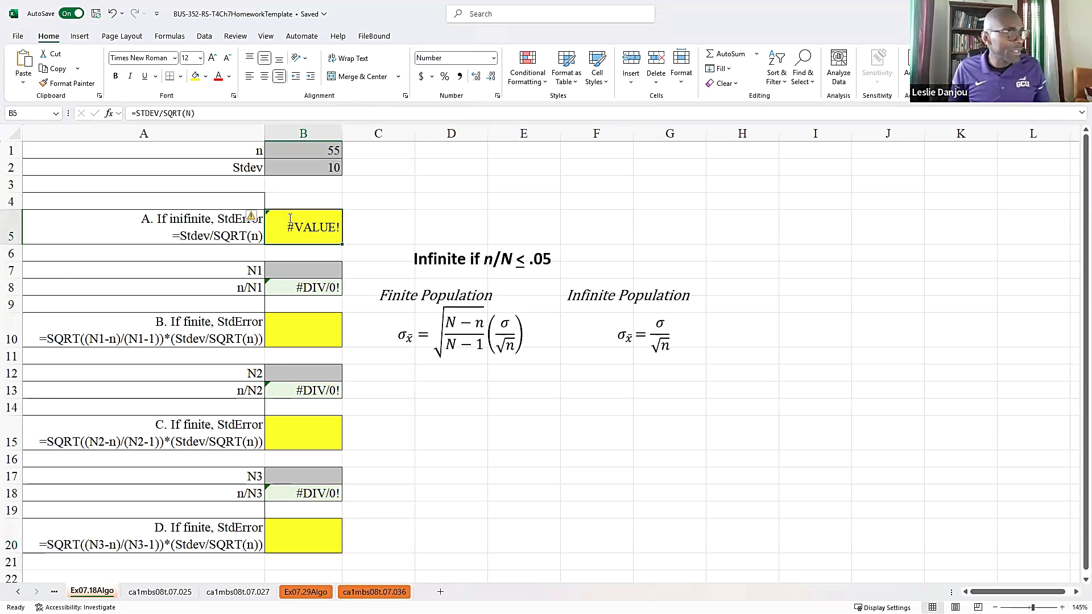
key("F2")
double_click(51, 229)
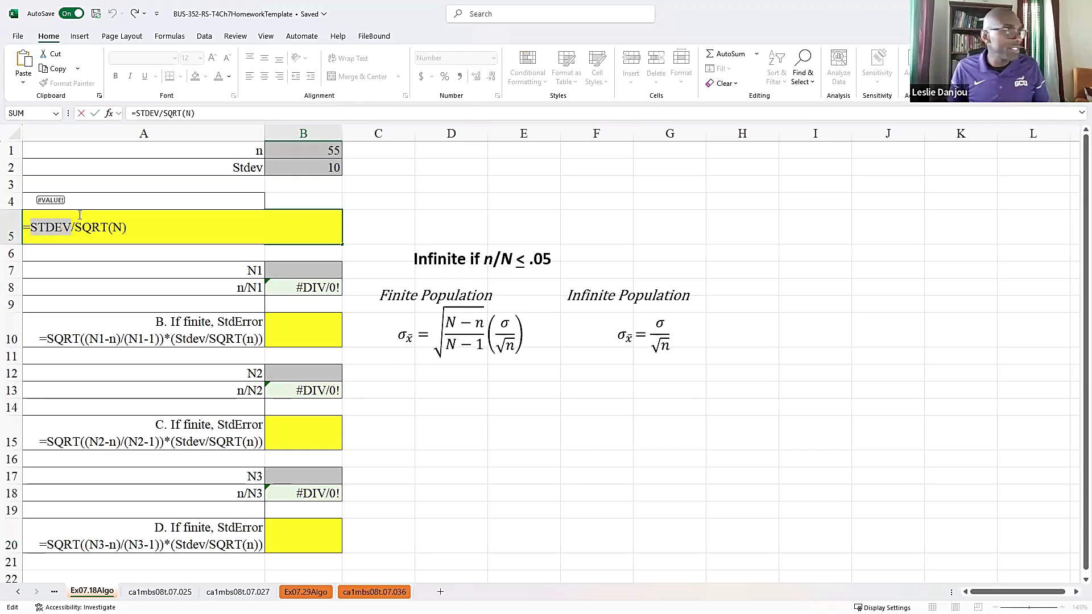
left_click(289, 167)
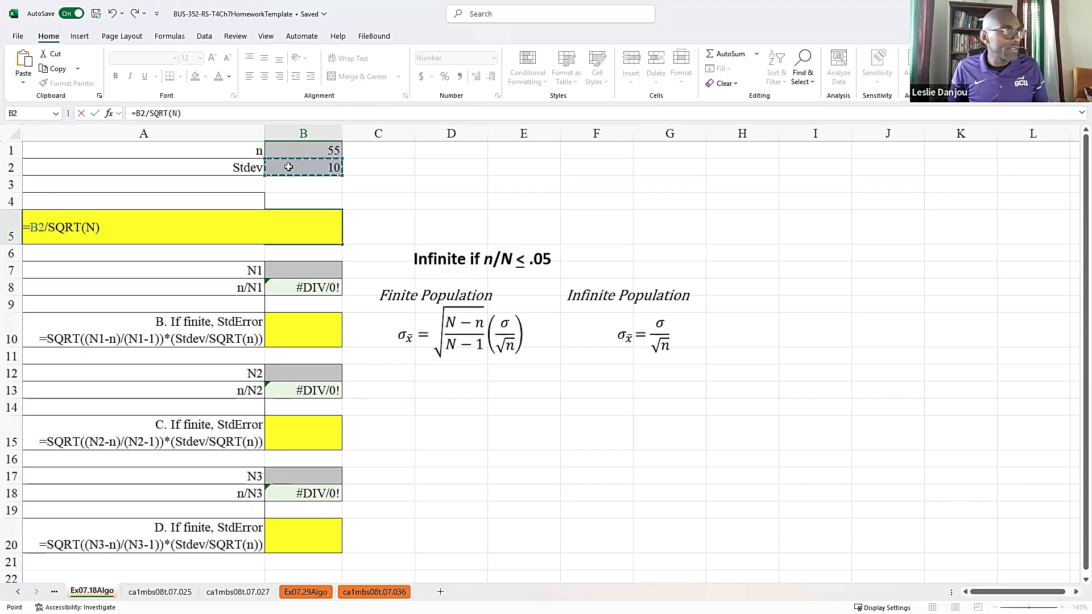
double_click(89, 228)
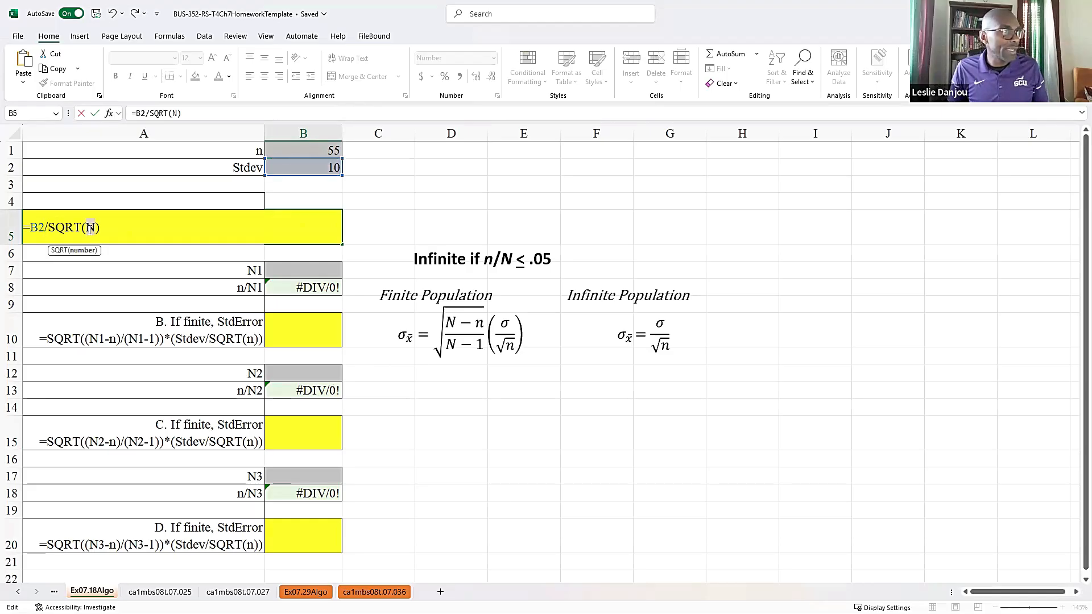
left_click(272, 150)
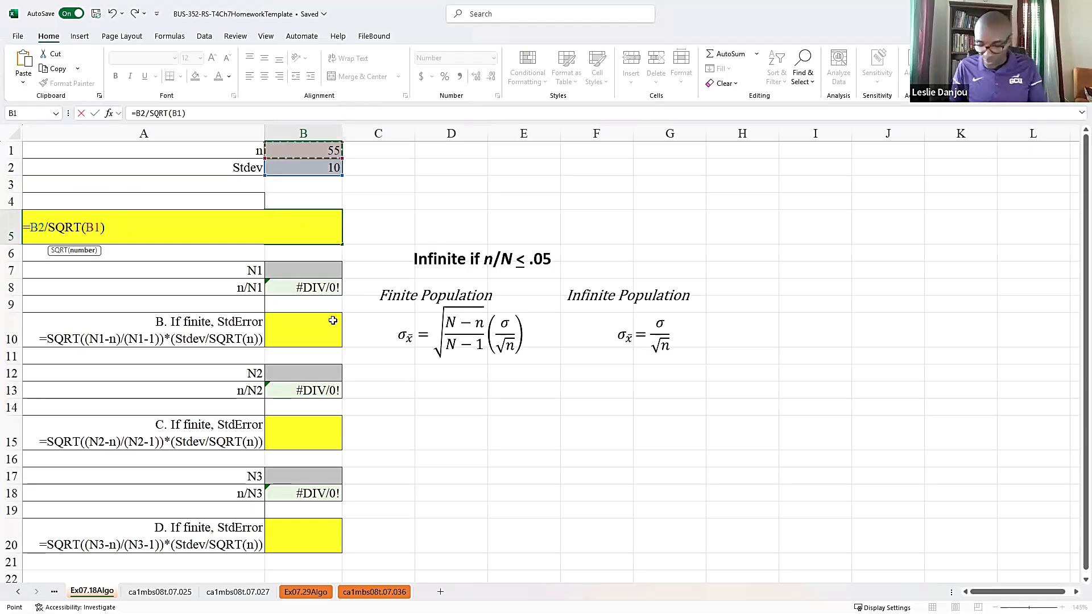
key("Return")
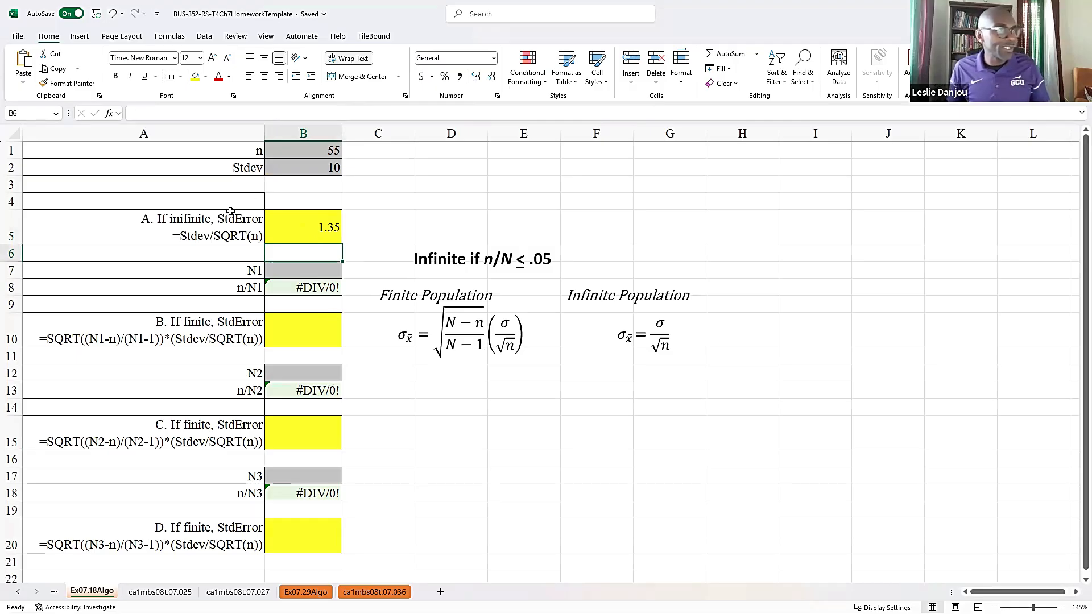
- Restore the side-by-side window layout, enter 1.35 as the answer for part a of Exercise 07.18 and check the work
double_click(731, 15)
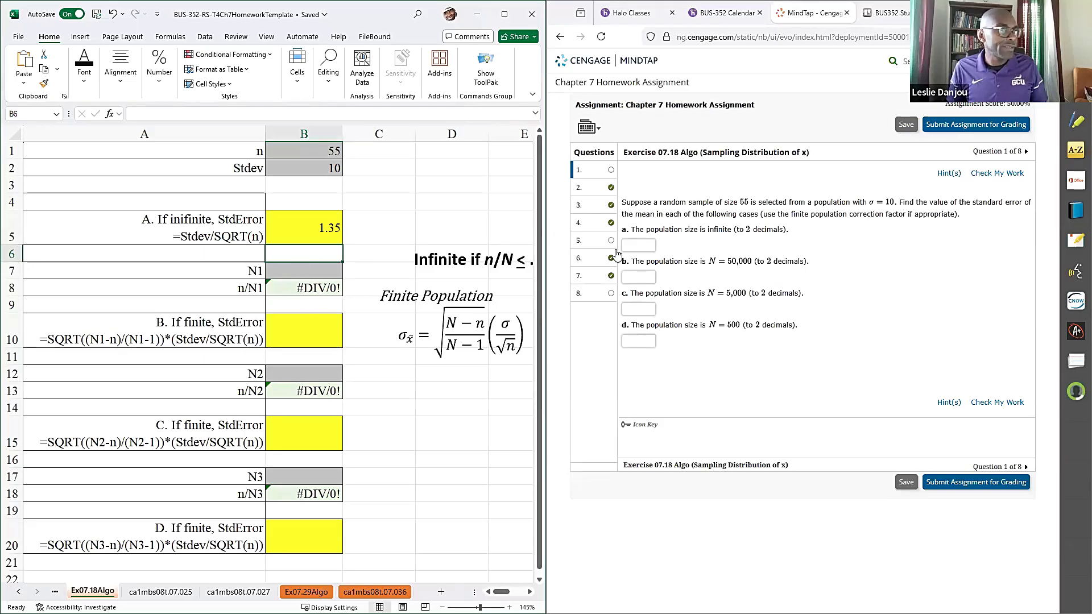
left_click(642, 247)
type("1.35")
left_click(988, 176)
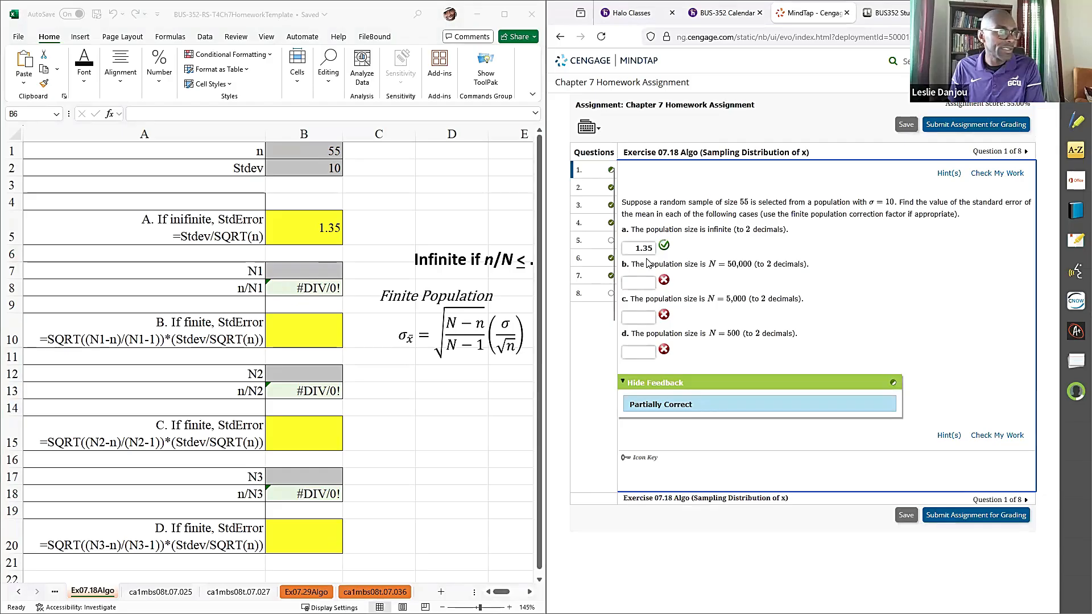
- Enter the population sizes: 50000 in B7 for N1, 5000 in B12 for N2 and 500 in B17 for N3
left_click(318, 272)
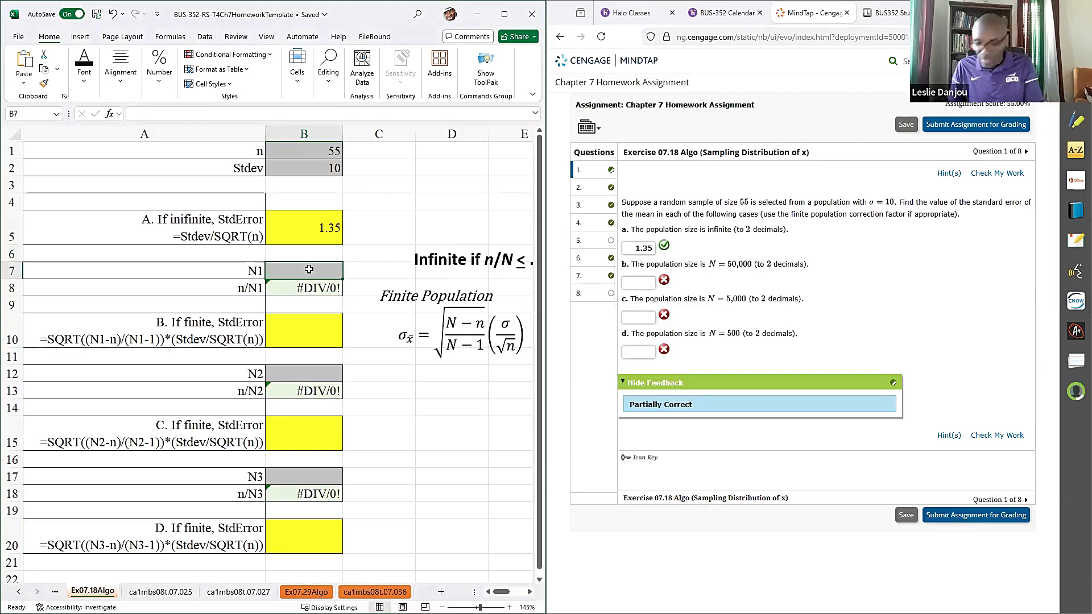
type("50000")
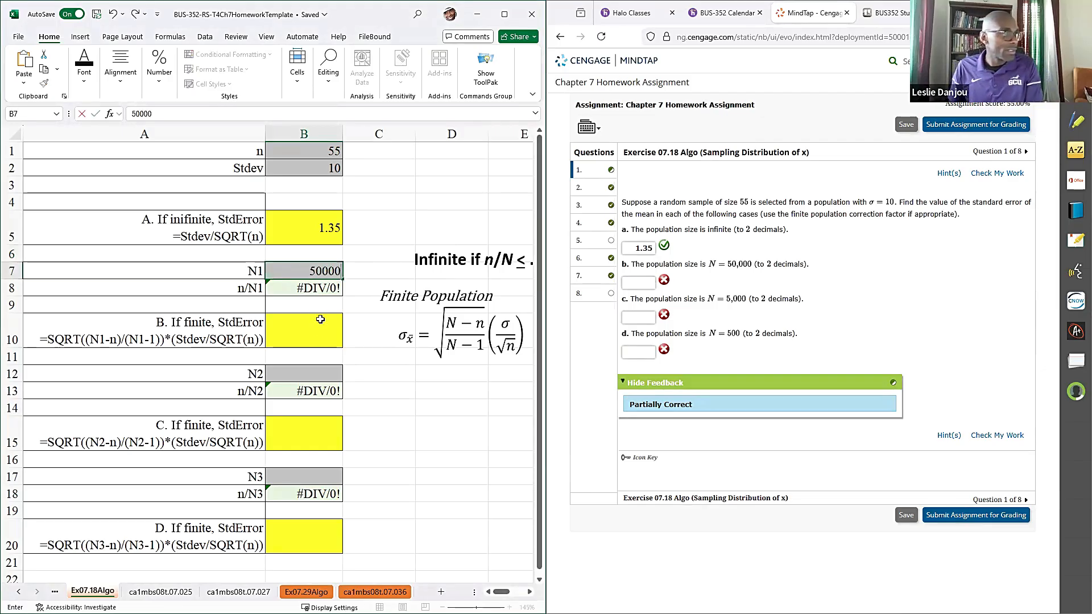
left_click(320, 372)
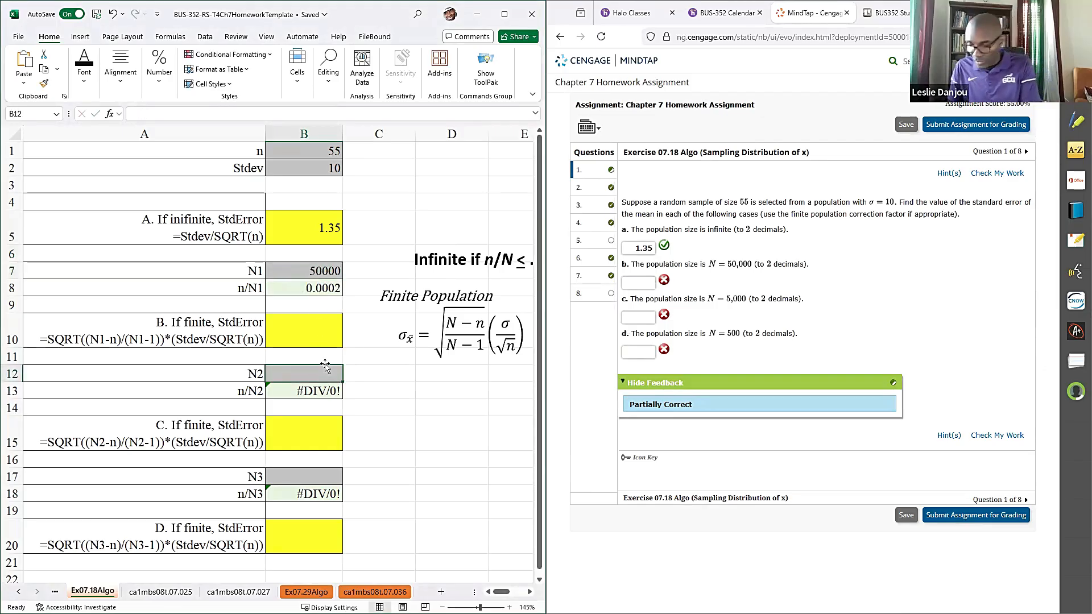
type("5000")
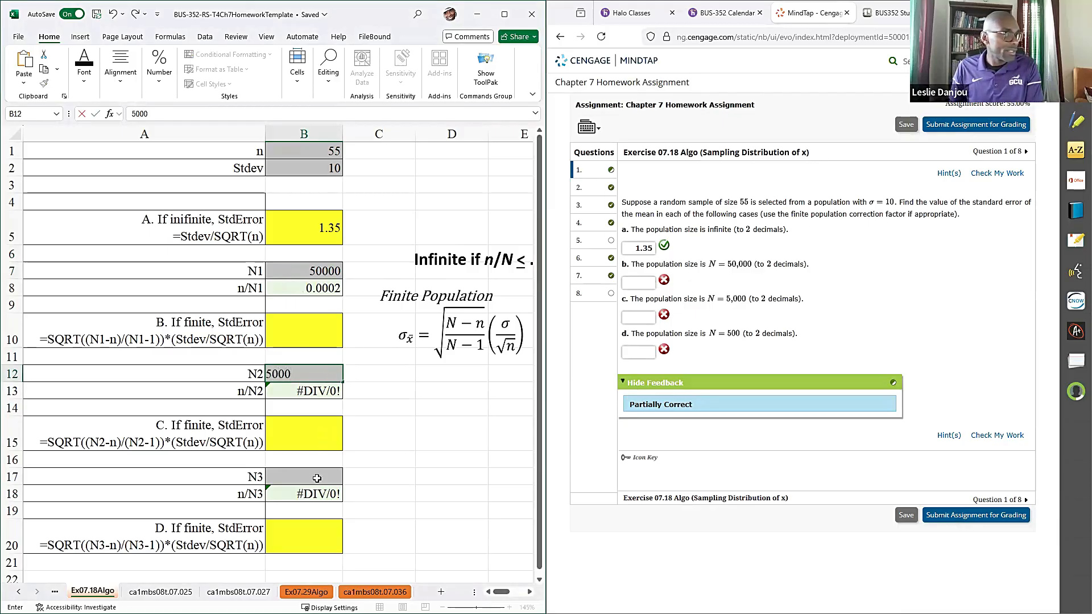
left_click(316, 477)
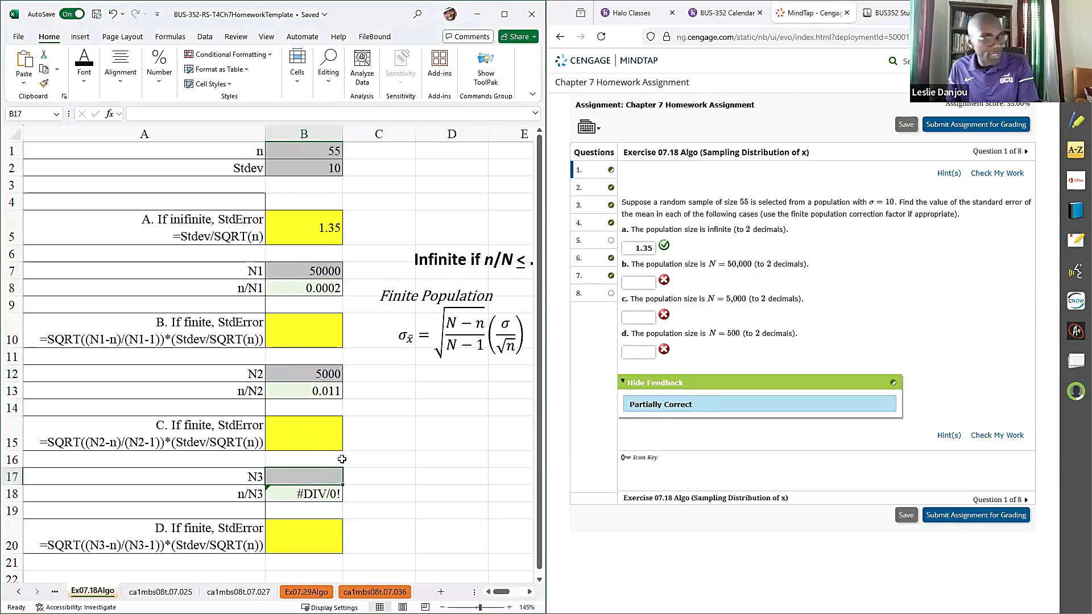
type("500")
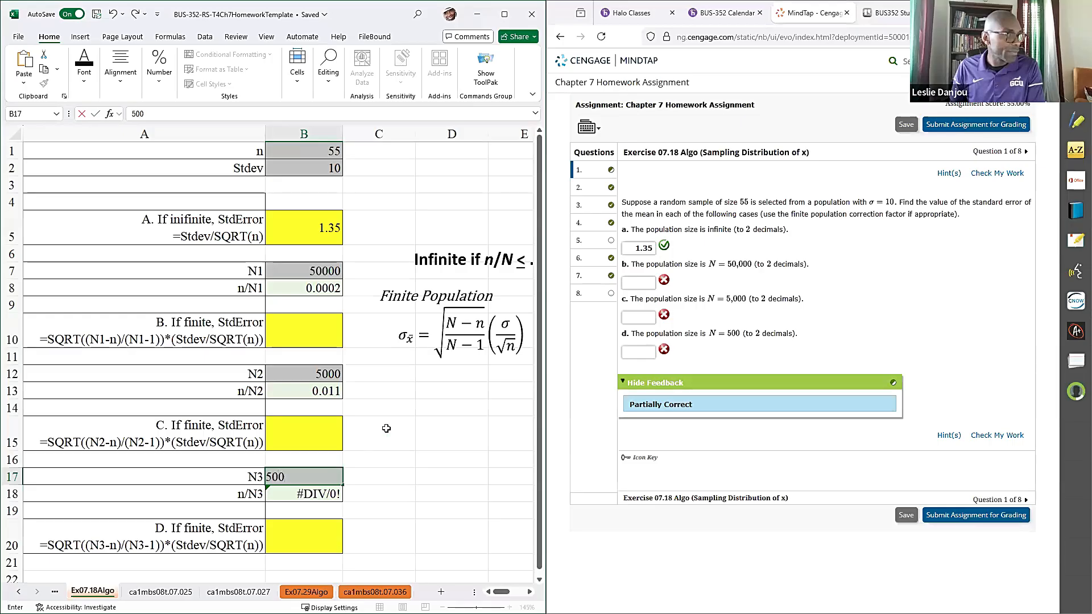
left_click(387, 428)
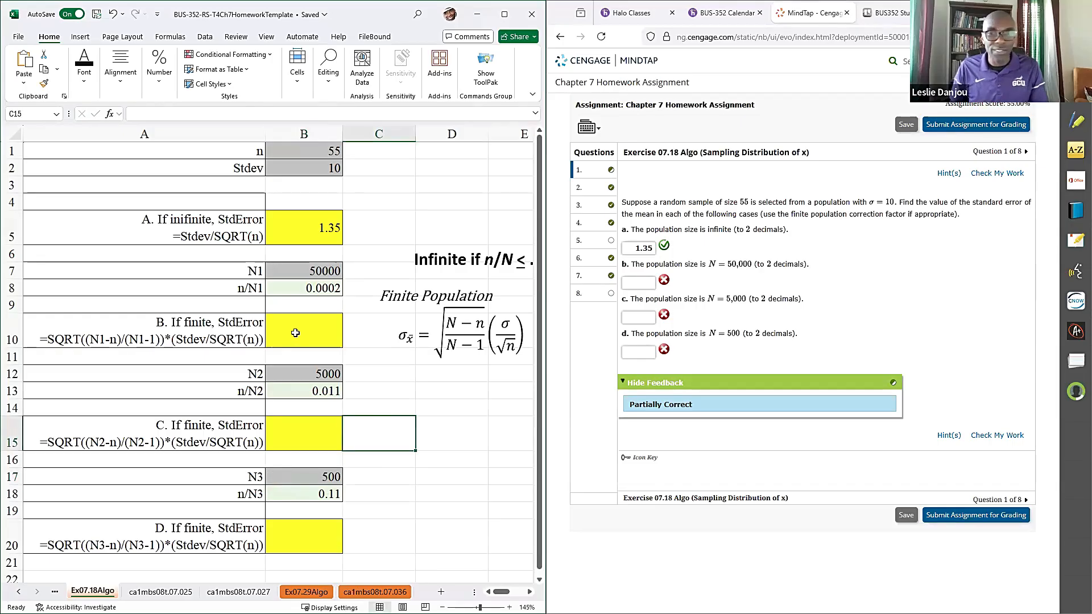
- Copy the finite-population standard error formula text from A10 into the part B answer cell B10
double_click(41, 339)
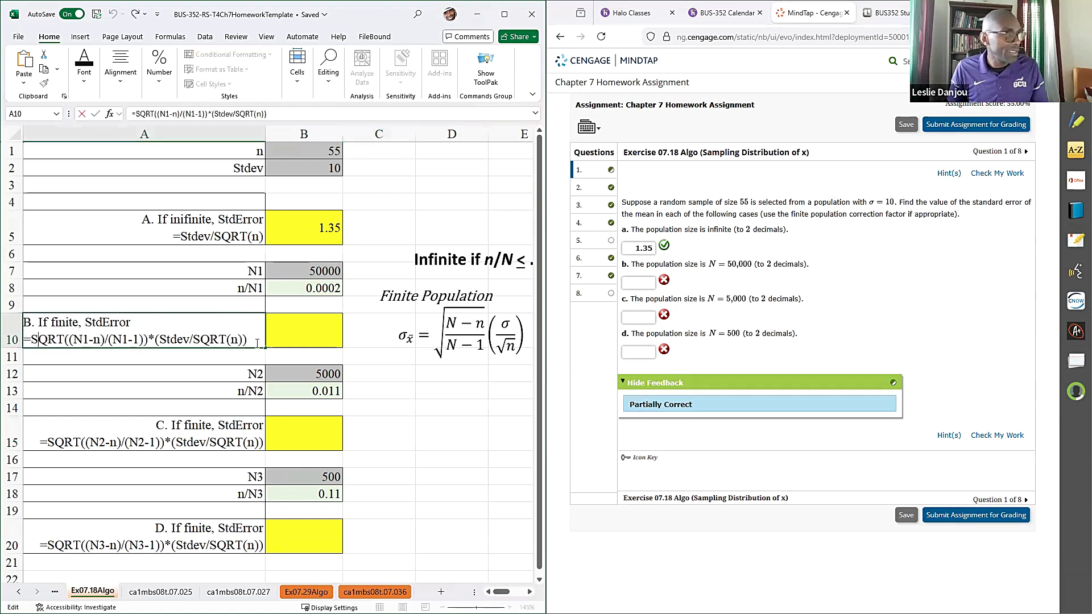
left_click_drag(246, 340, 17, 342)
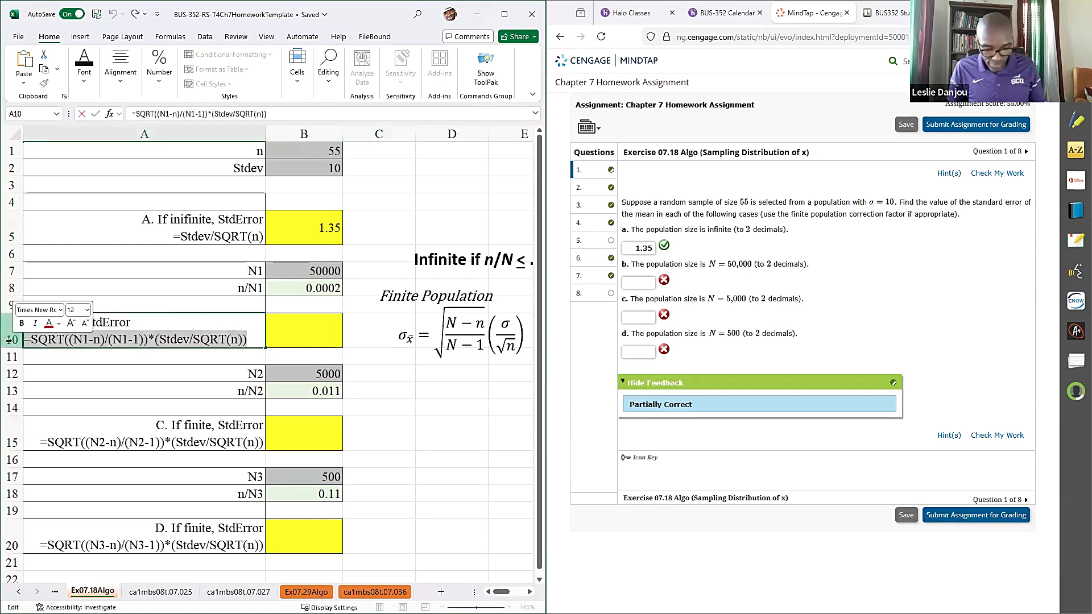
key("ctrl+c")
left_click(291, 331)
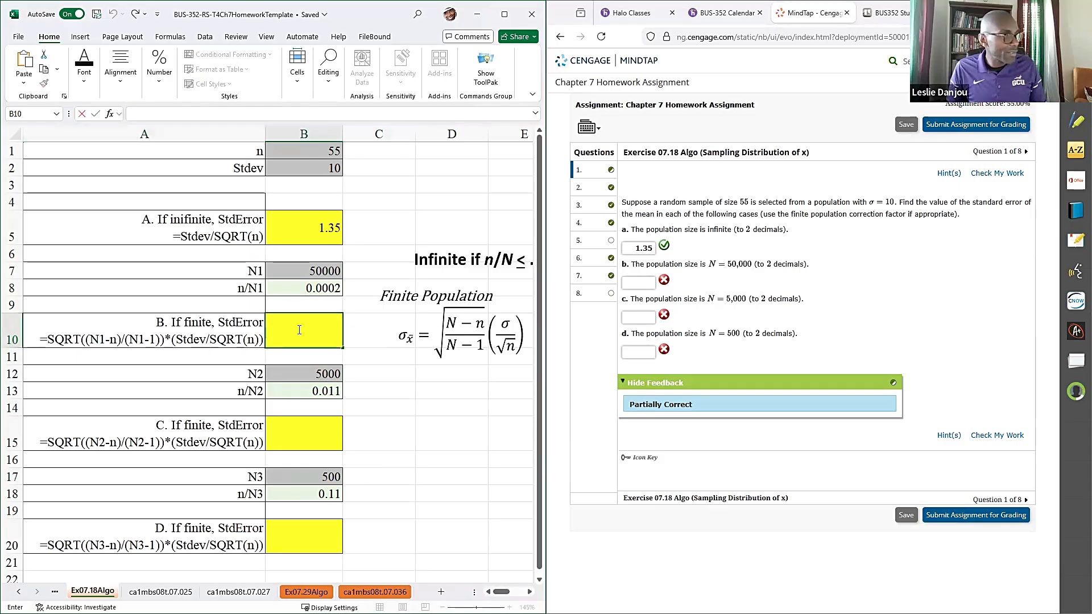
key("ctrl+v")
- Replace the placeholders in B10 with cell references so the formula reads =SQRT((B7-B1)/(B7-1))*(B2/SQRT(B1))
double_click(79, 330)
left_click(289, 271)
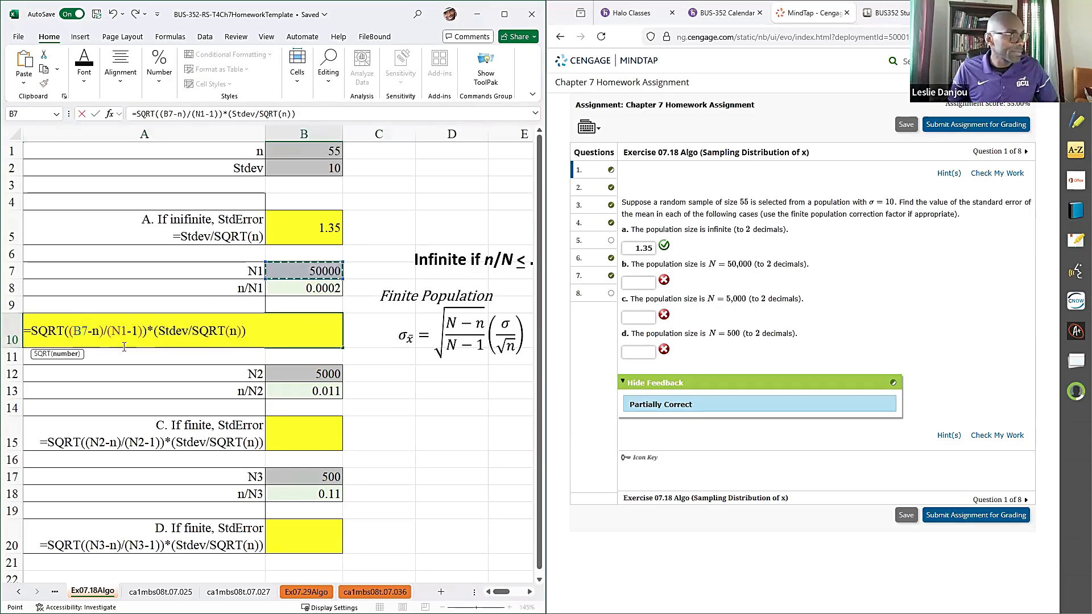
double_click(93, 331)
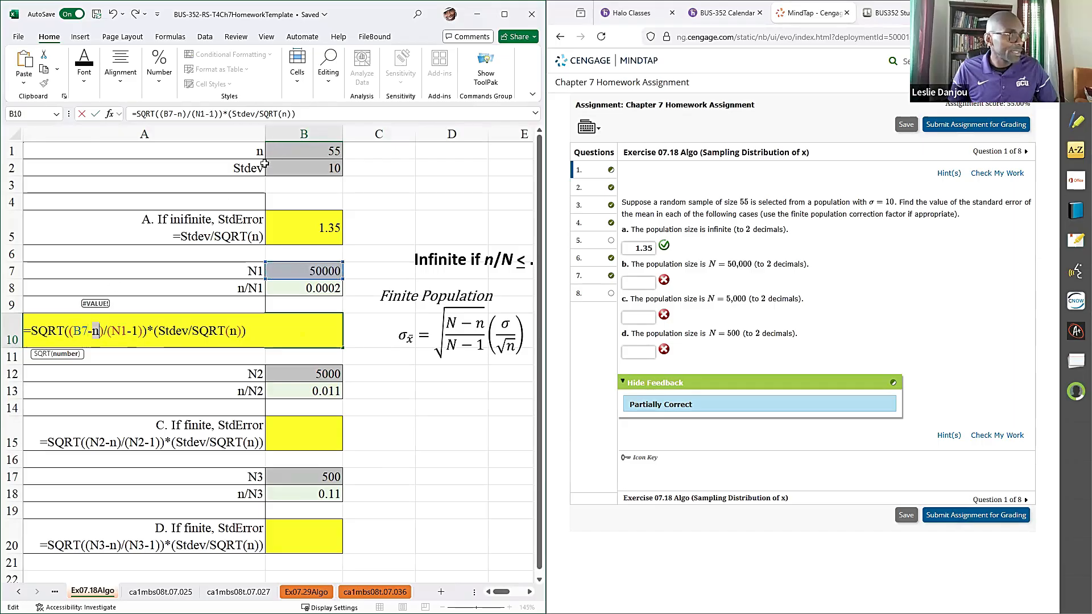
left_click(282, 150)
left_click(127, 327)
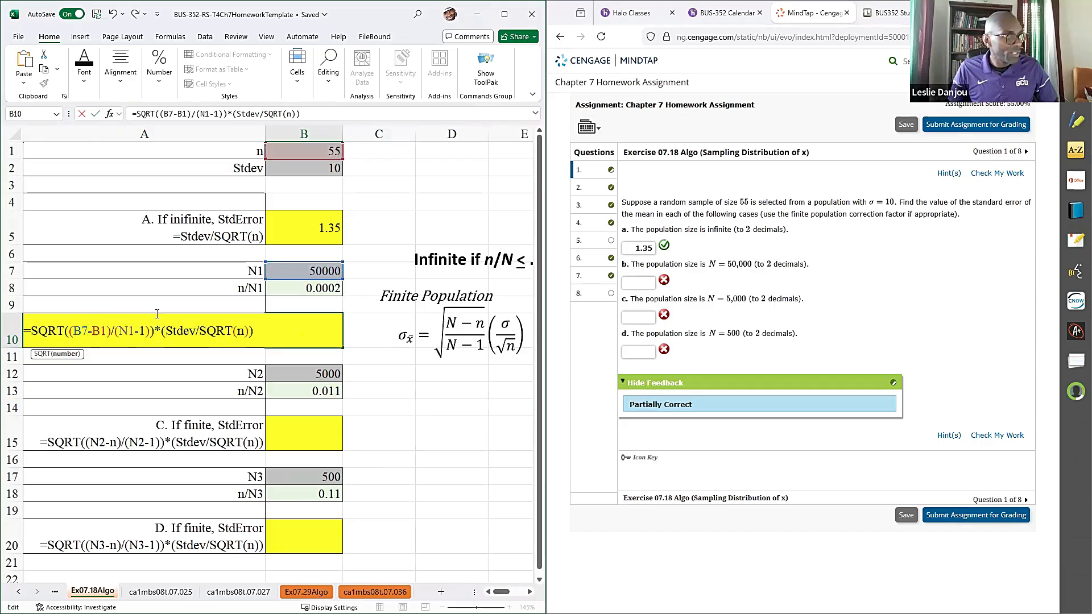
double_click(128, 331)
left_click(292, 272)
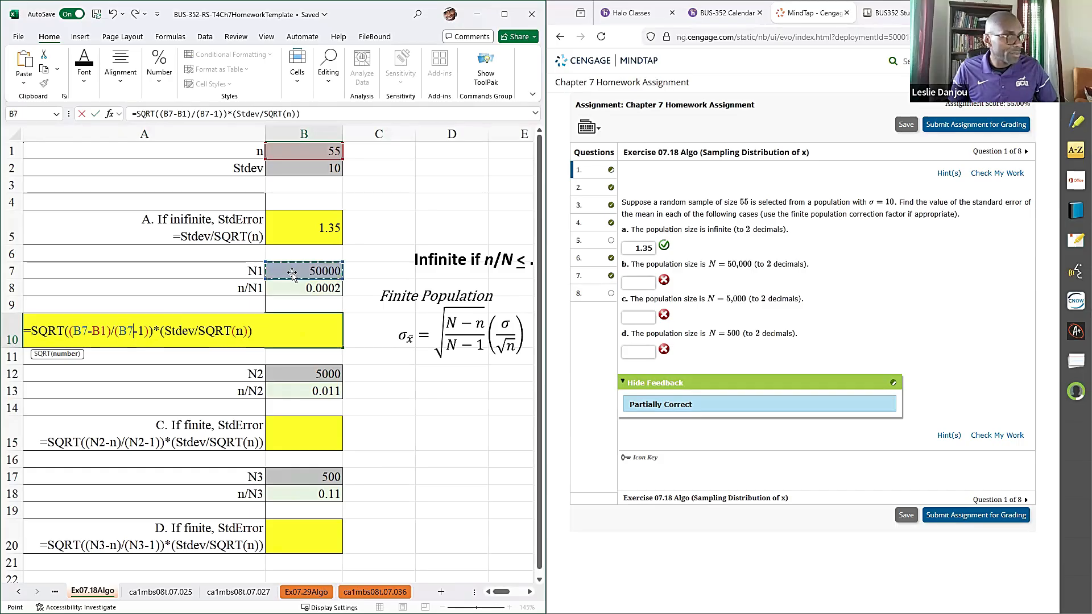
double_click(173, 331)
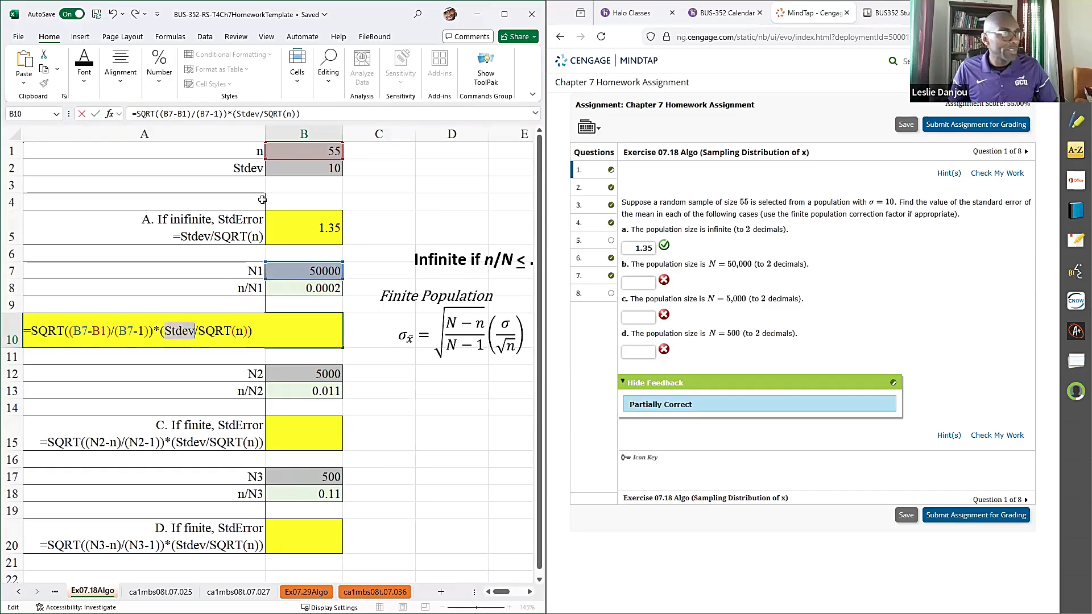
left_click(289, 173)
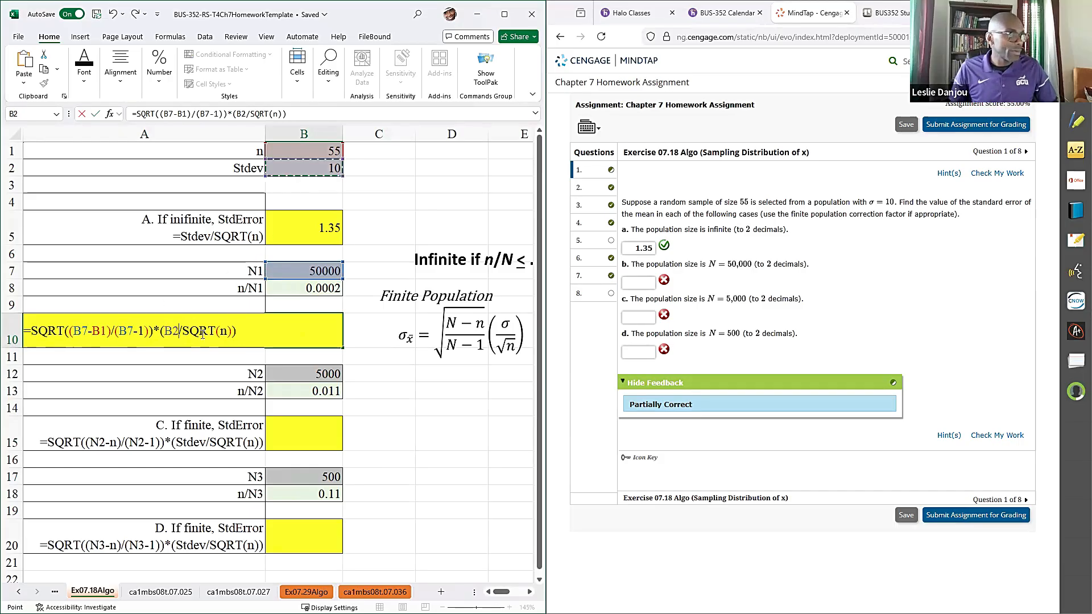
double_click(224, 331)
left_click(333, 151)
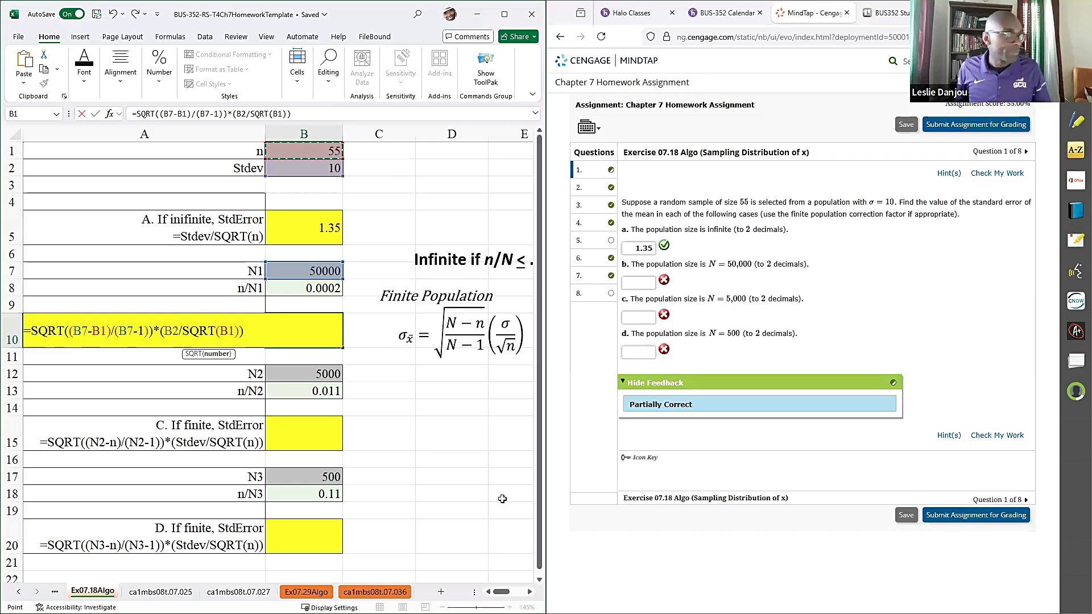
key("Return")
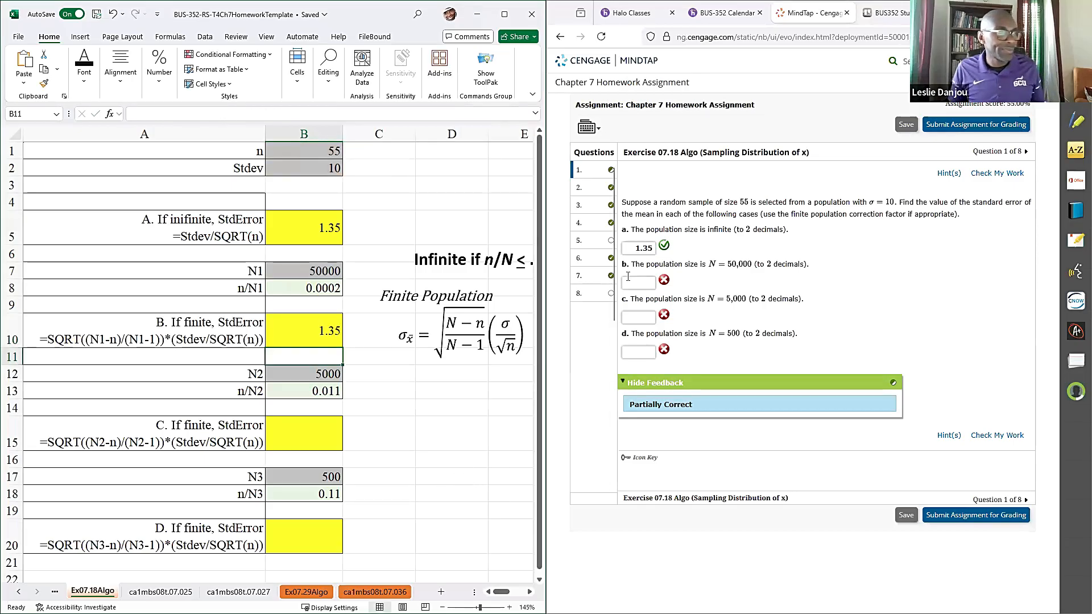
- Enter 1.35 as the answer for part b of Exercise 07.18 in MindTap and check the work
left_click(637, 282)
type("1.35")
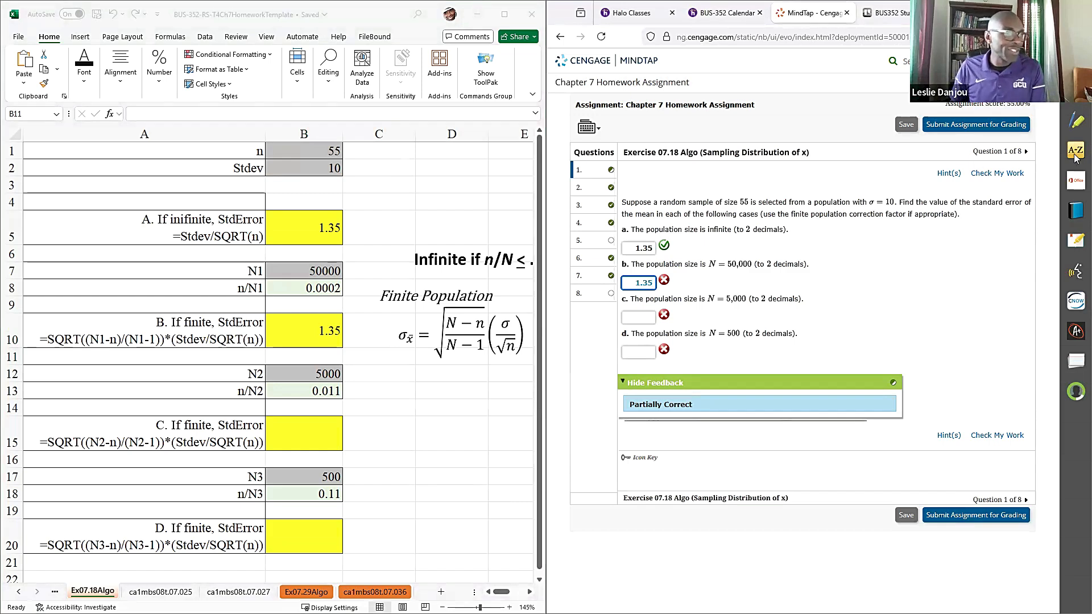
left_click(997, 173)
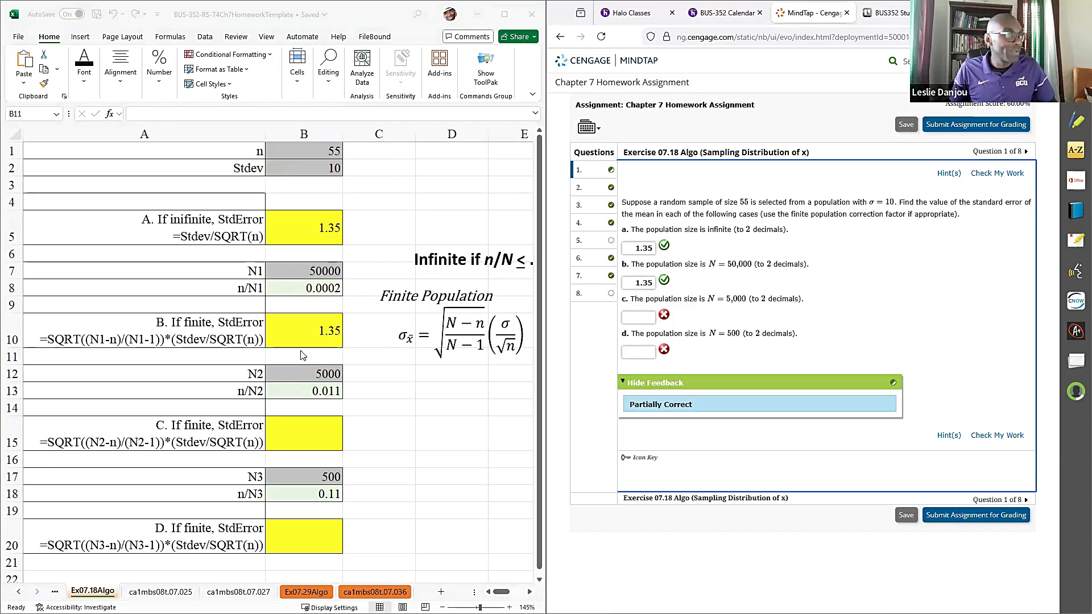
- Copy only the formula text for N2 from A15 of the workbook into the part C answer cell B15
left_click(103, 447)
left_click(85, 443)
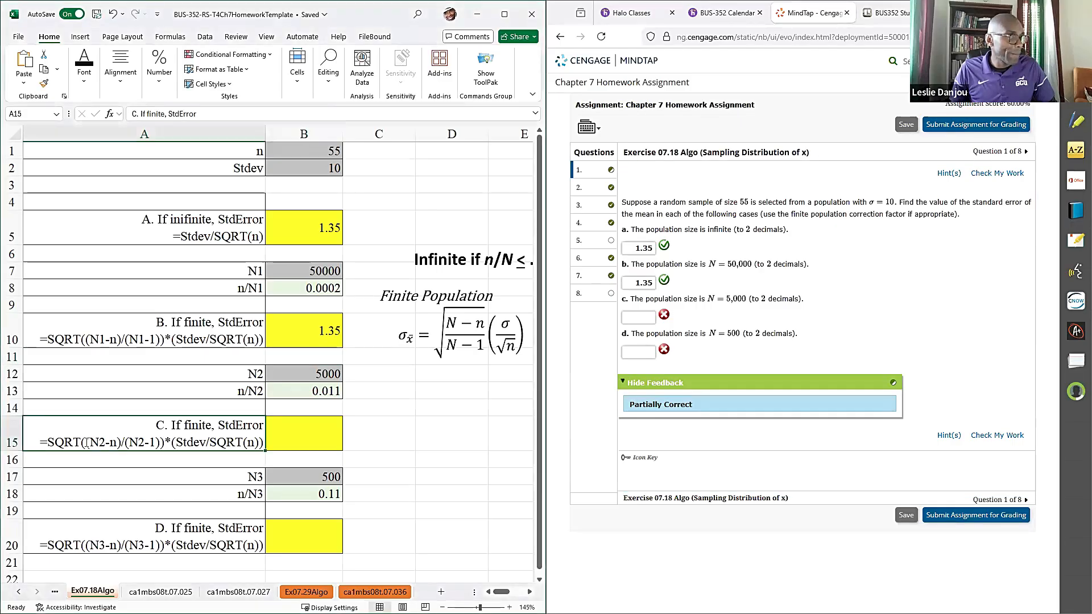
double_click(52, 446)
left_click_drag(40, 445, 278, 462)
key("ctrl+c")
left_click(289, 450)
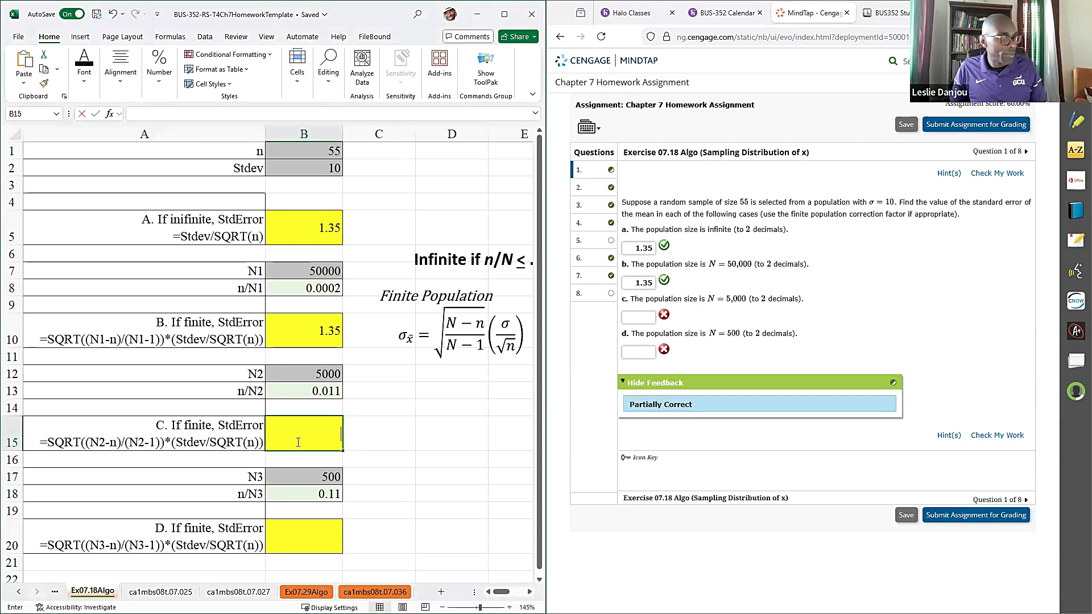
key("ctrl+v")
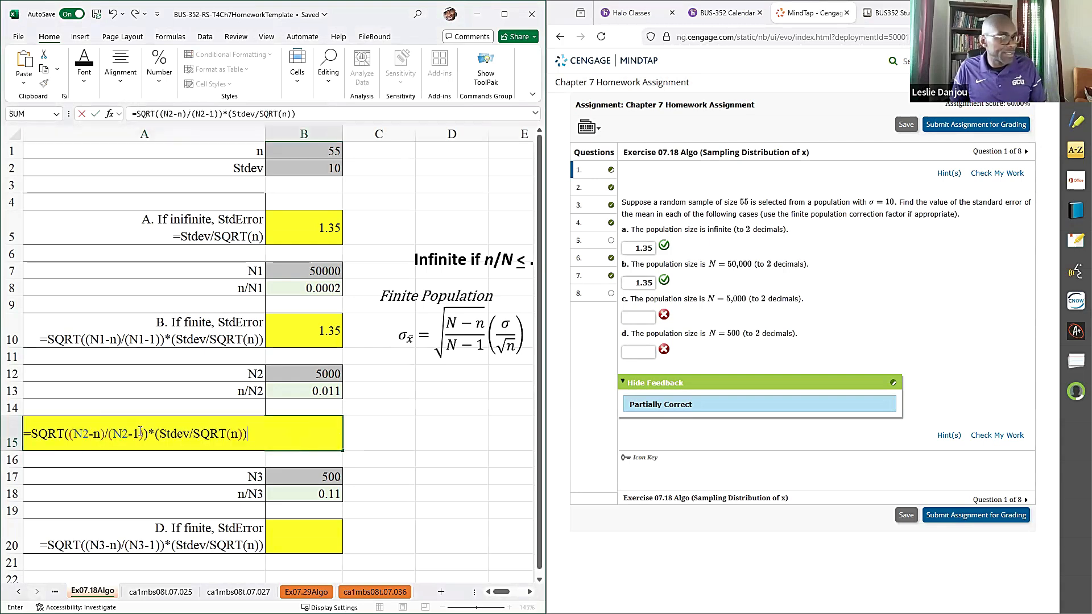
- Replace the placeholders in B15 with cell references so the formula reads =SQRT((B12-B1)/(B12-1))*(B2/SQRT(B1))
double_click(77, 440)
left_click(306, 373)
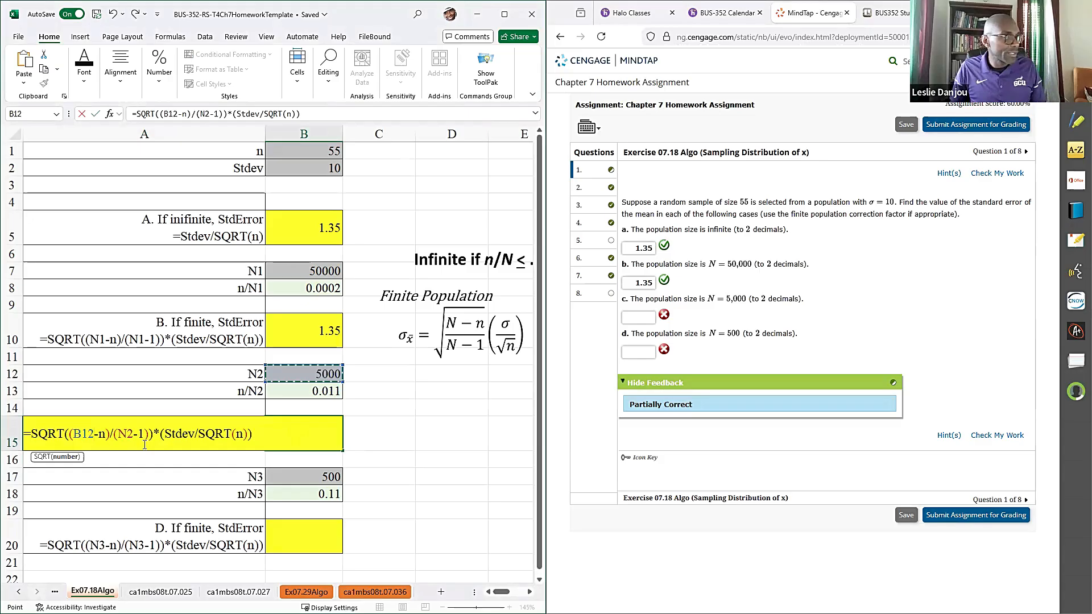
double_click(102, 436)
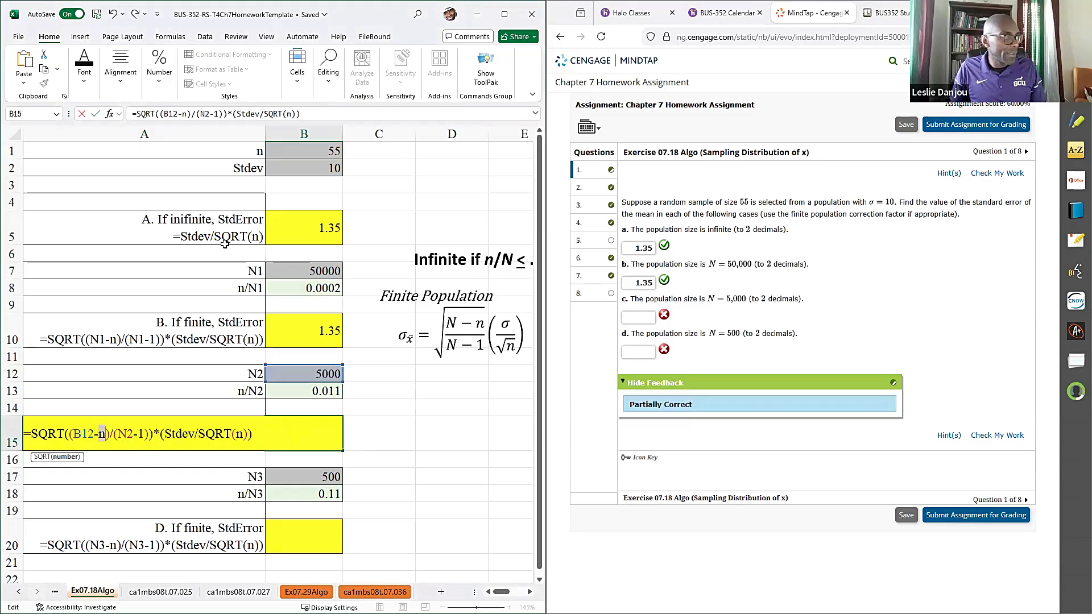
left_click(280, 146)
double_click(134, 434)
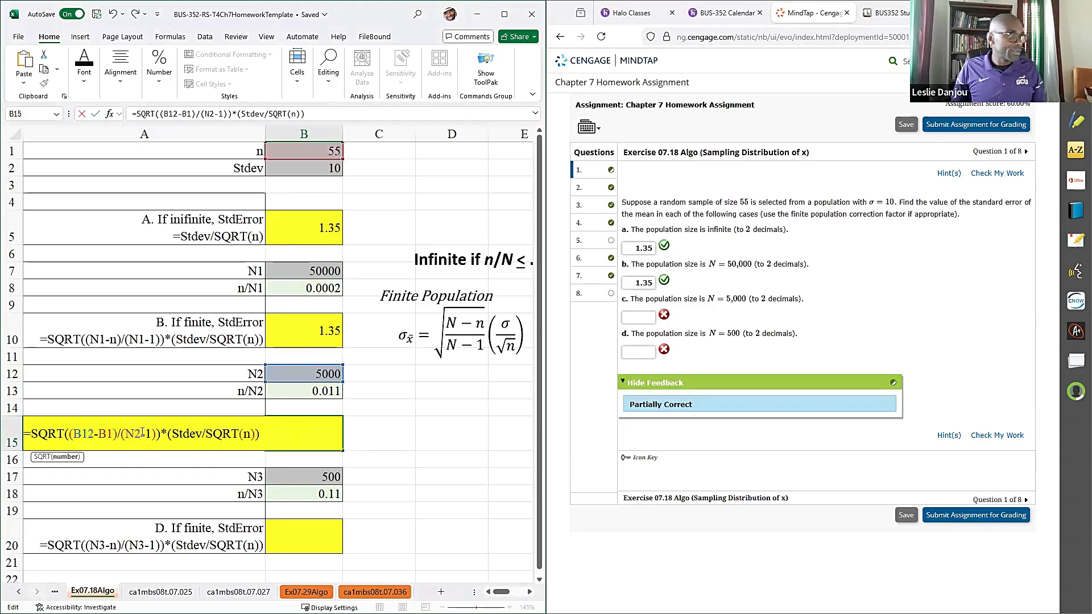
left_click(303, 374)
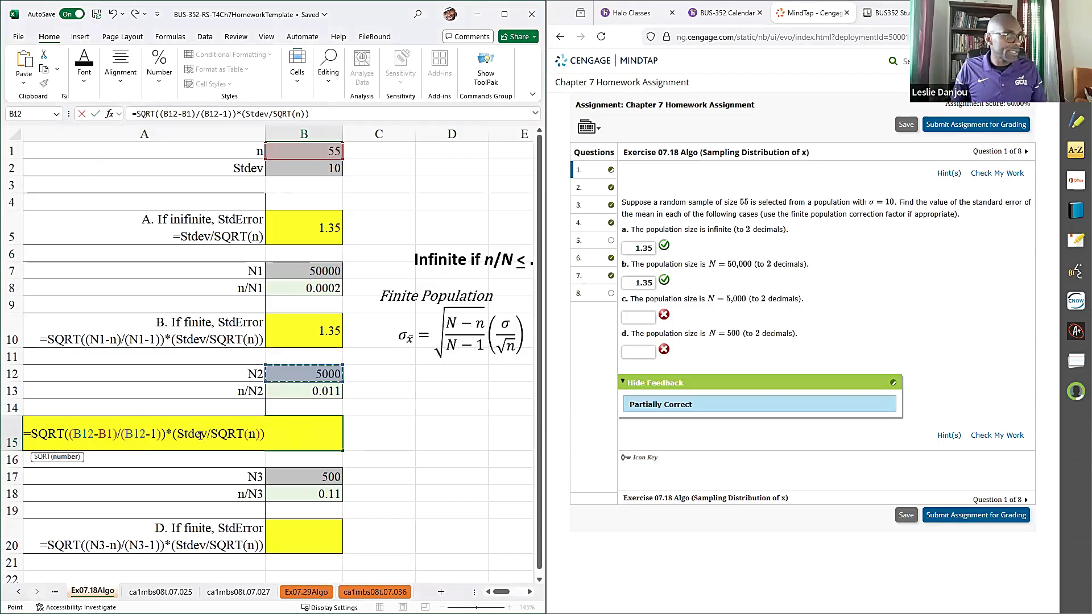
double_click(200, 436)
left_click(303, 166)
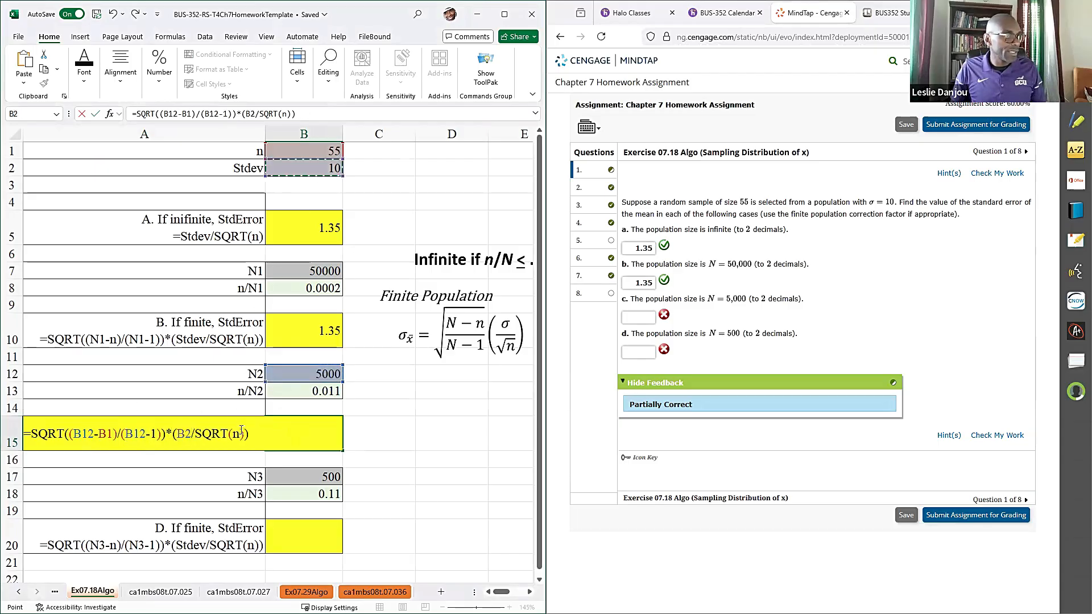
double_click(237, 435)
left_click(294, 149)
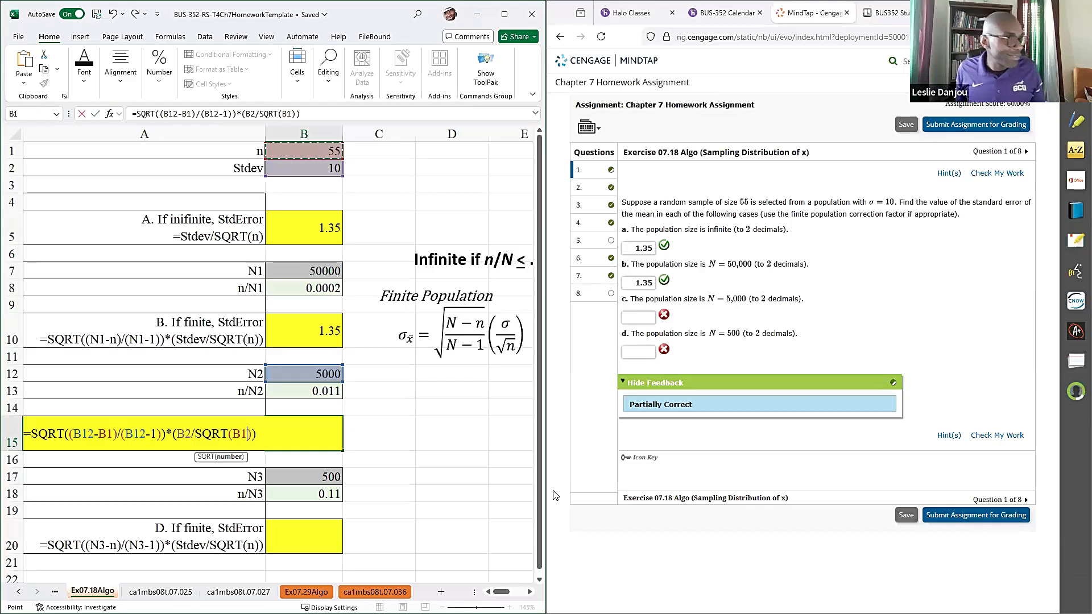
key("Return")
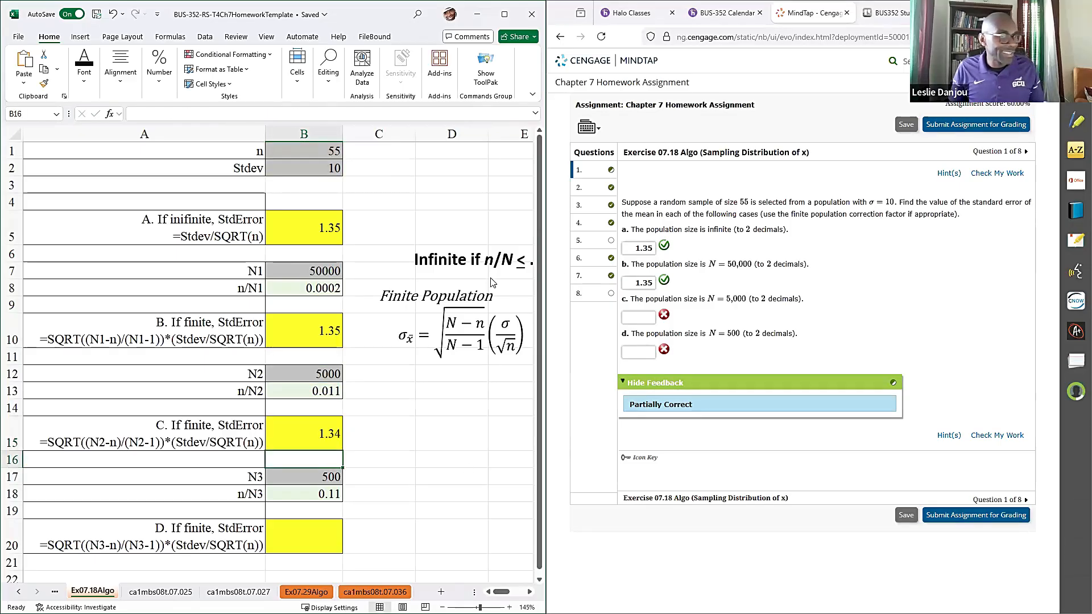
- Enter 1.34 as the answer for part c of Exercise 07.18 in MindTap and check the work
left_click(630, 320)
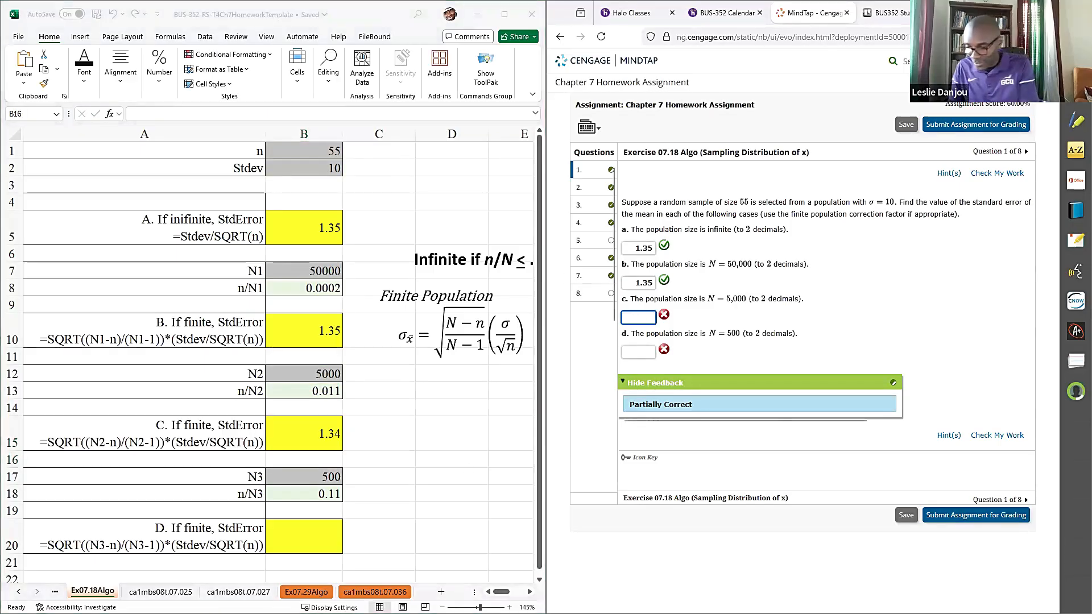
type("1.34")
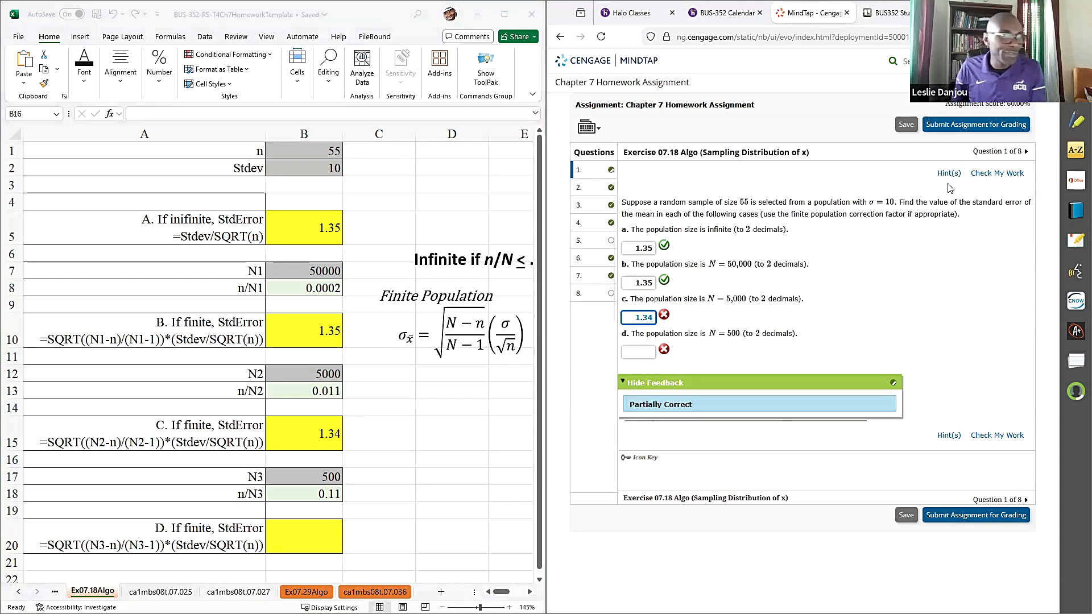
left_click(995, 173)
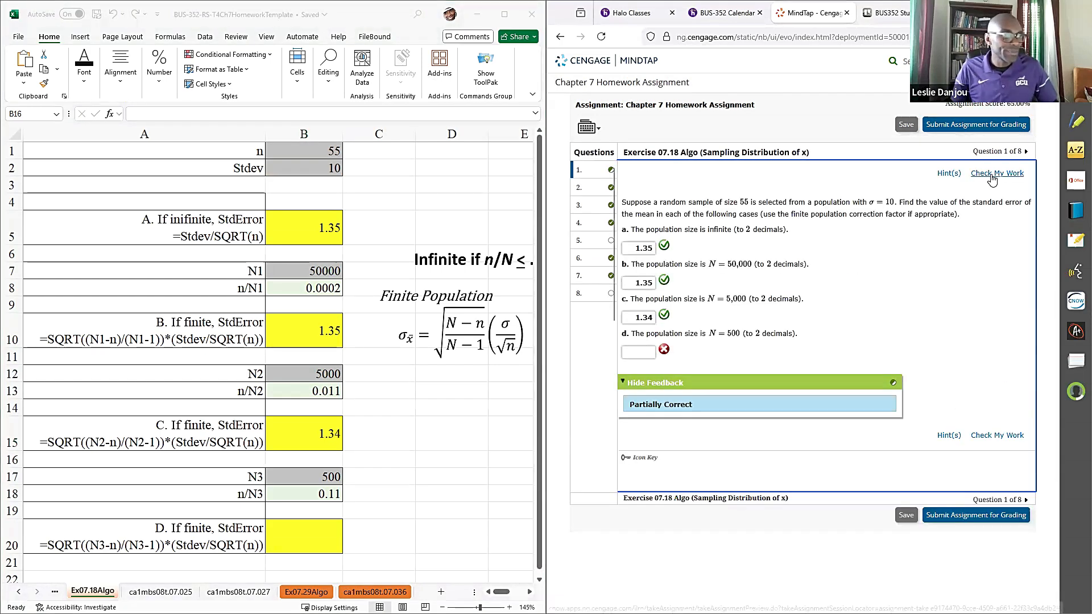
- Copy only the formula text for N3 from A20 of the workbook into the part D answer cell B20
double_click(86, 545)
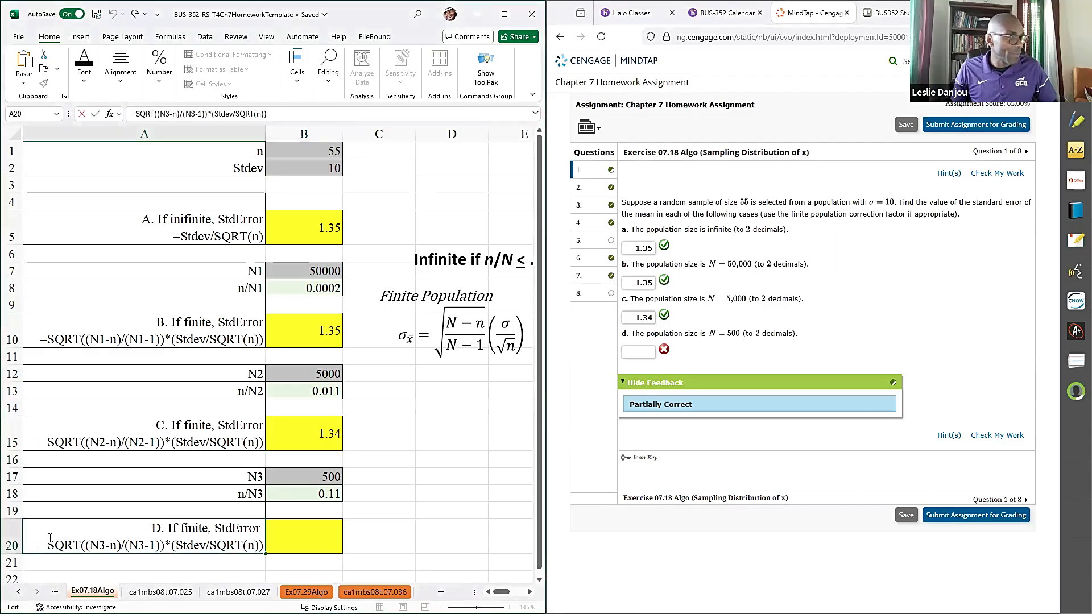
left_click_drag(50, 538, 320, 561)
key("ctrl+c")
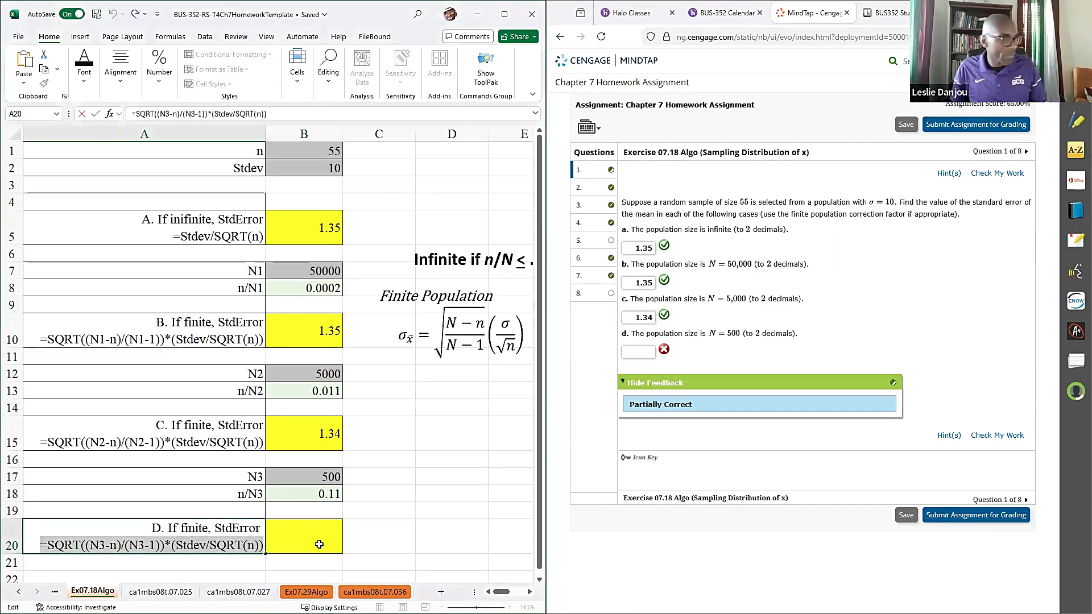
left_click(314, 541)
key("ctrl+v")
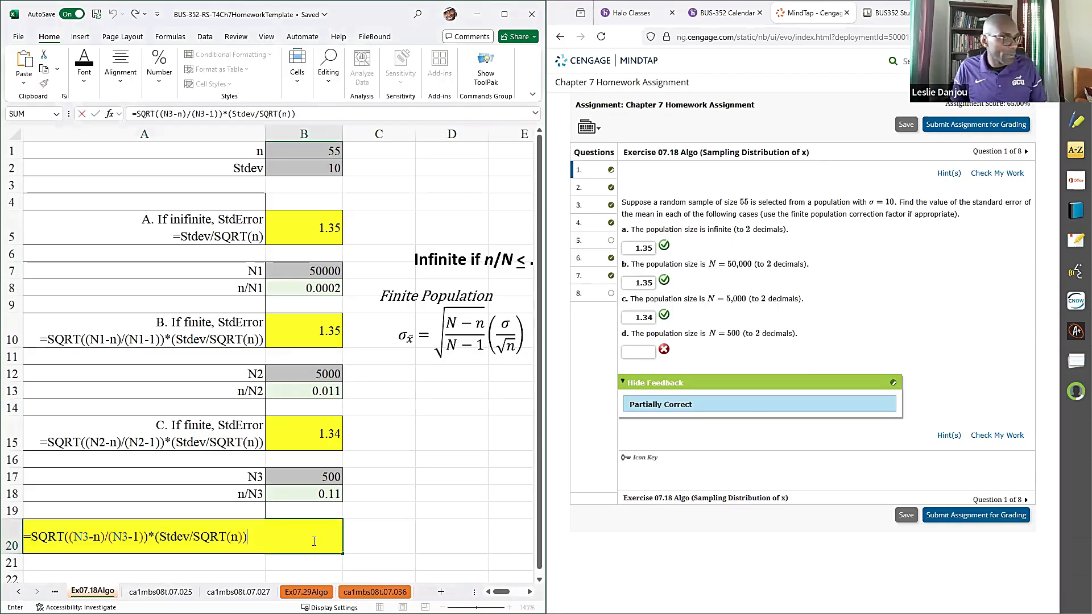
- Replace the placeholders in B20 with cell references so the formula reads =SQRT((B17-B1)/(B17-1))*(B2/SQRT(B1))
double_click(85, 537)
left_click(297, 479)
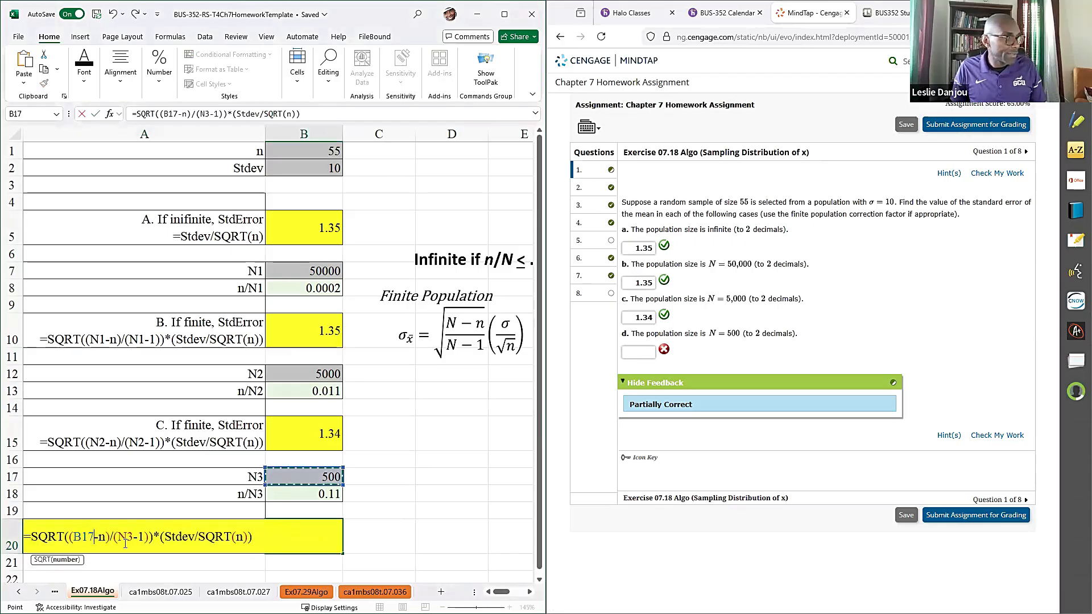
double_click(101, 539)
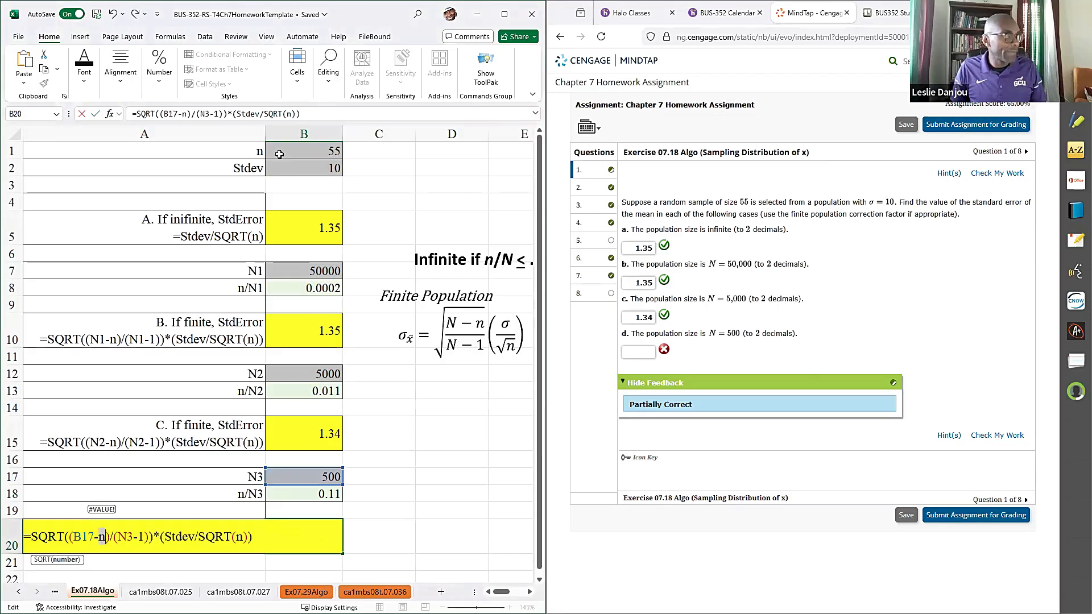
left_click(279, 153)
double_click(134, 536)
left_click(282, 480)
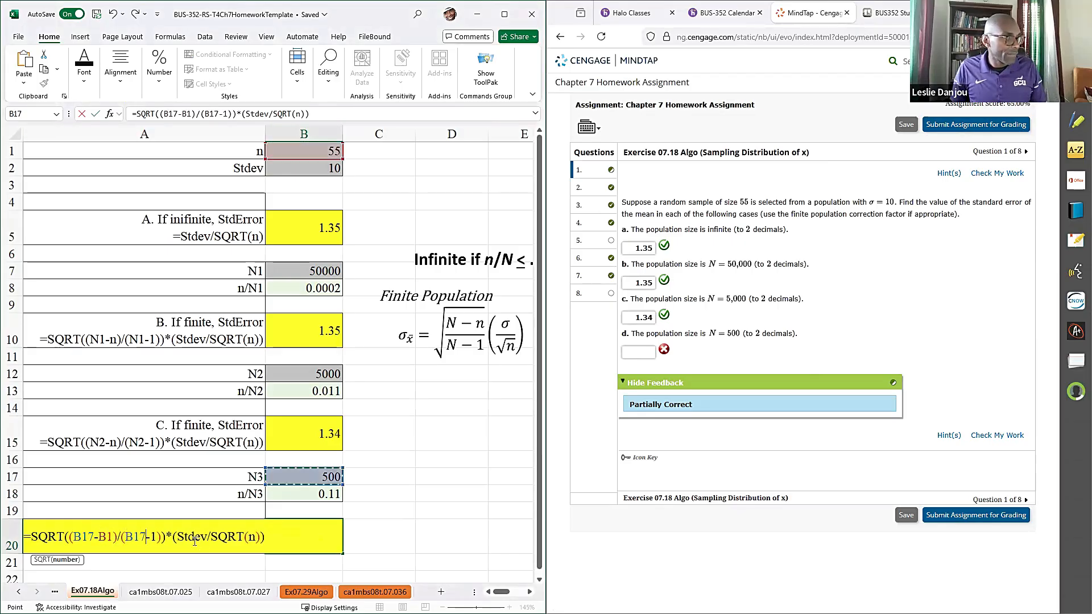
double_click(195, 538)
left_click(291, 169)
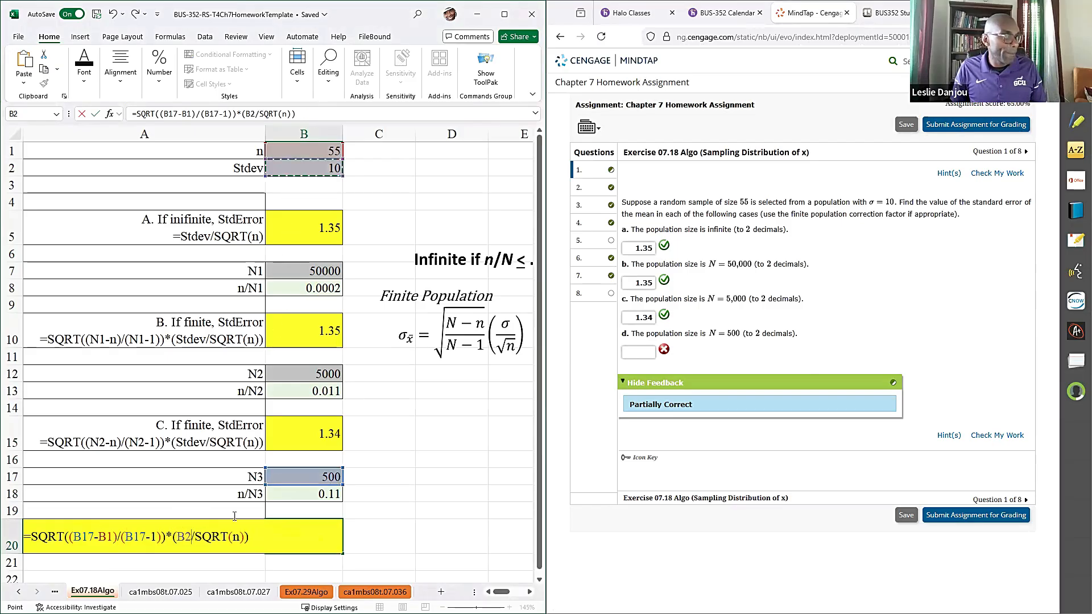
double_click(237, 537)
left_click(306, 149)
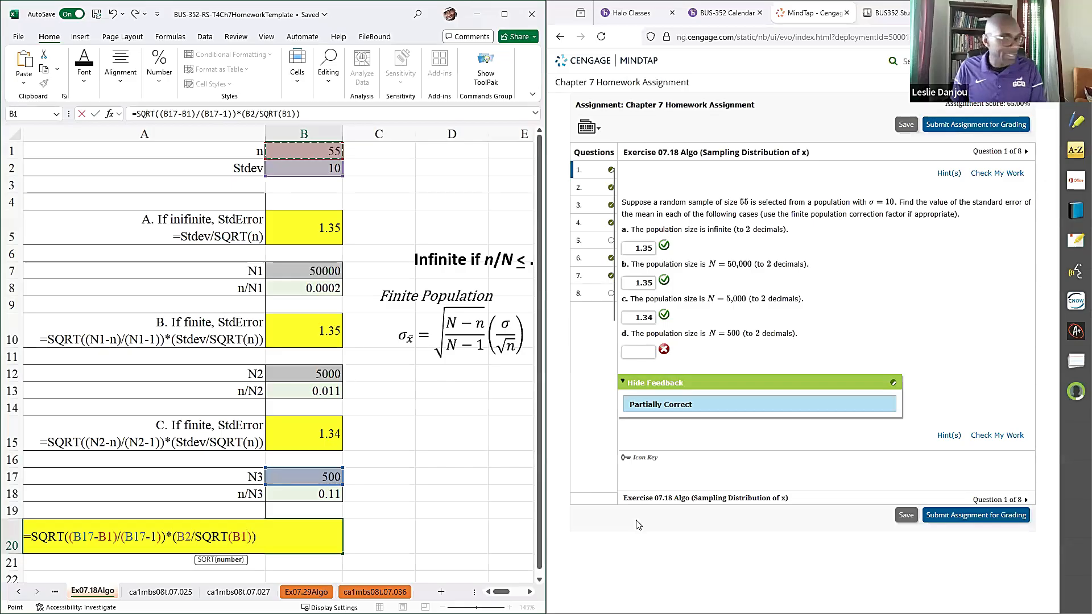
key("Return")
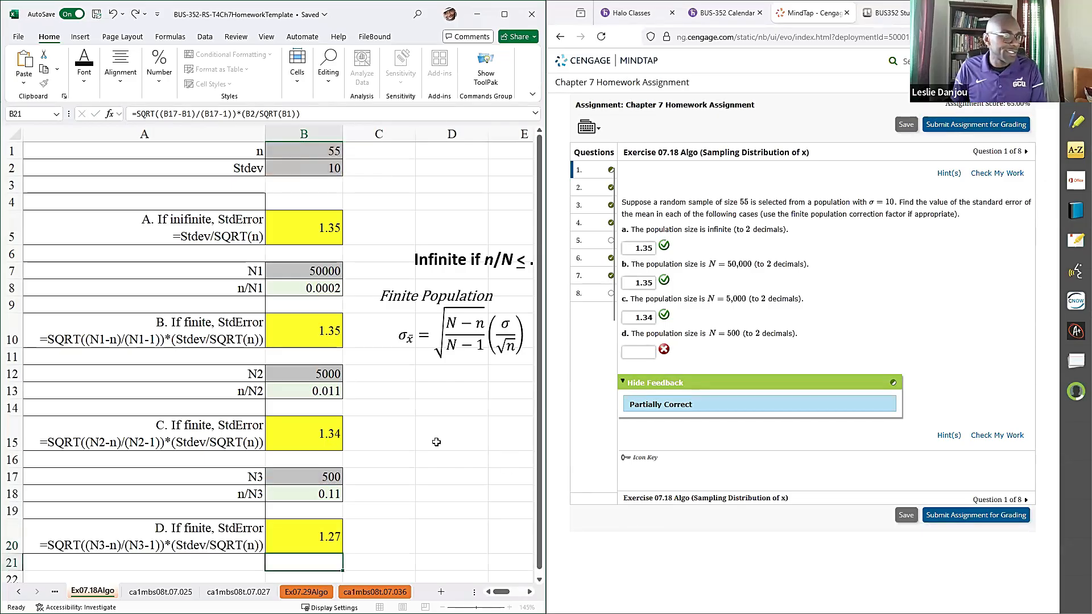
- Enter 1.27 as the answer for part d of Exercise 07.18 in MindTap and check the work
left_click(649, 357)
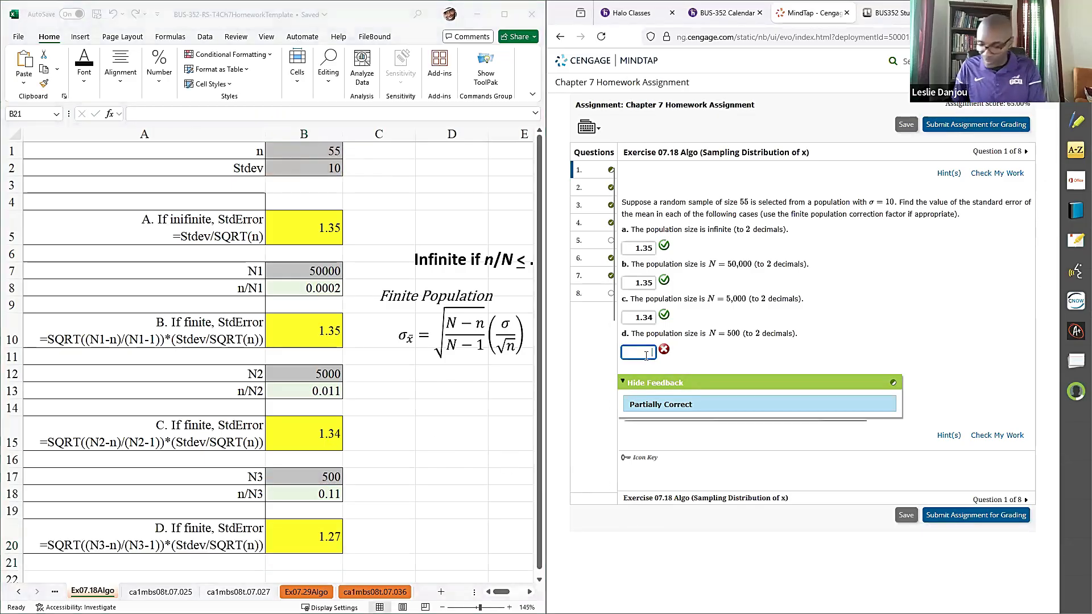
type("1.27")
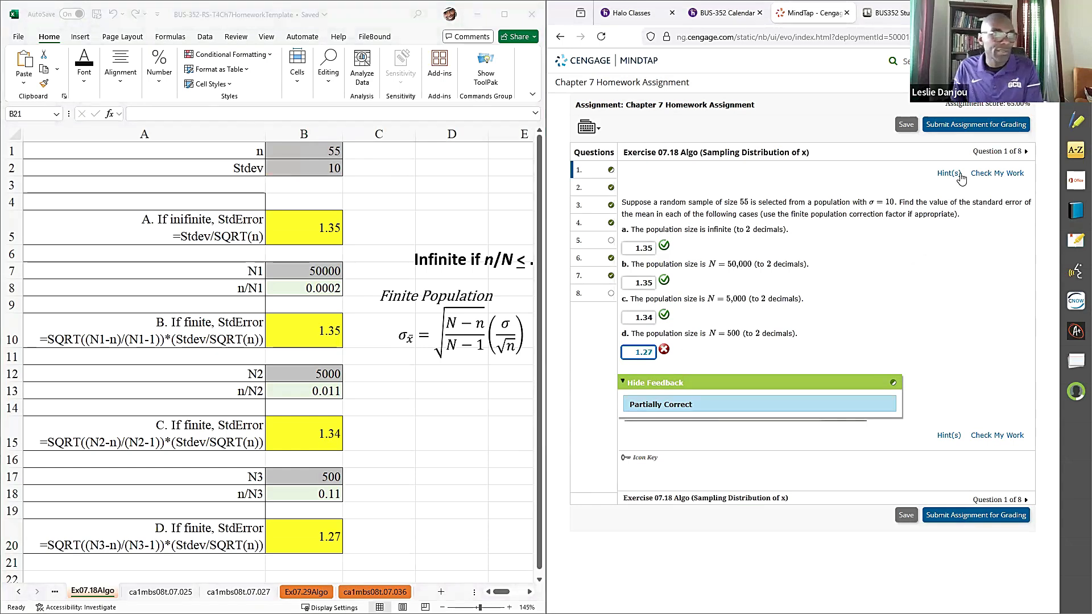
left_click(985, 176)
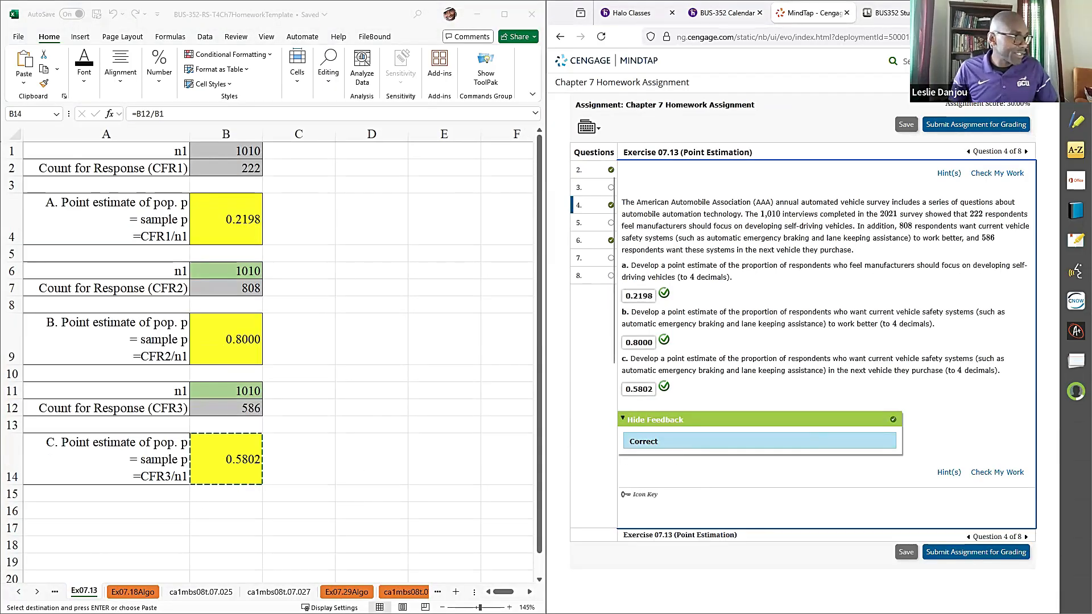
- Open the ca1mbs08t.07.025 worksheet and widen column A so the answer choice letters are no longer covered
left_click(37, 592)
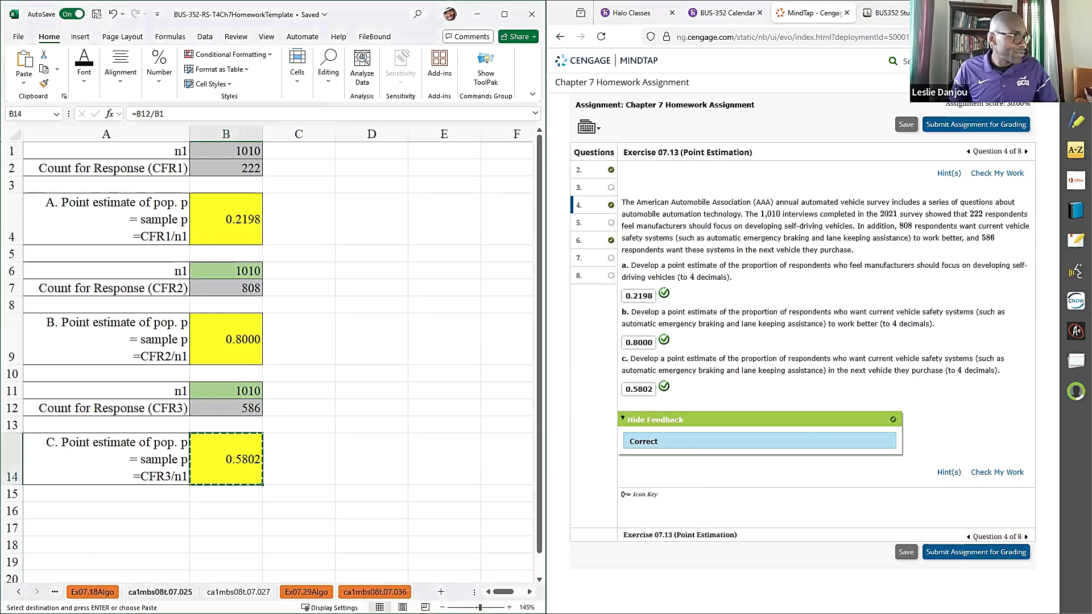
left_click(142, 593)
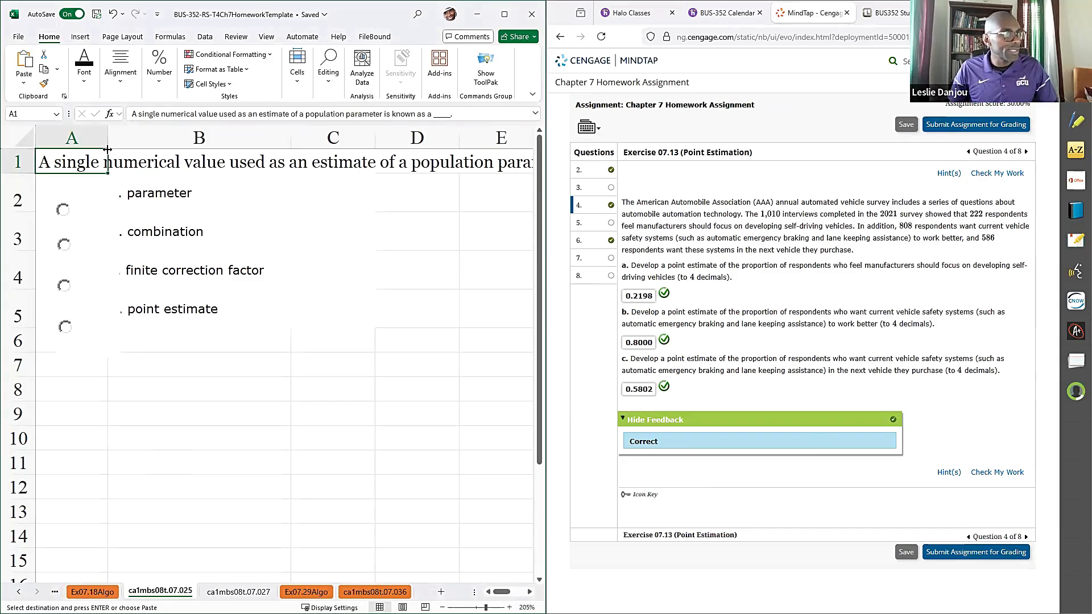
left_click_drag(106, 134, 151, 133)
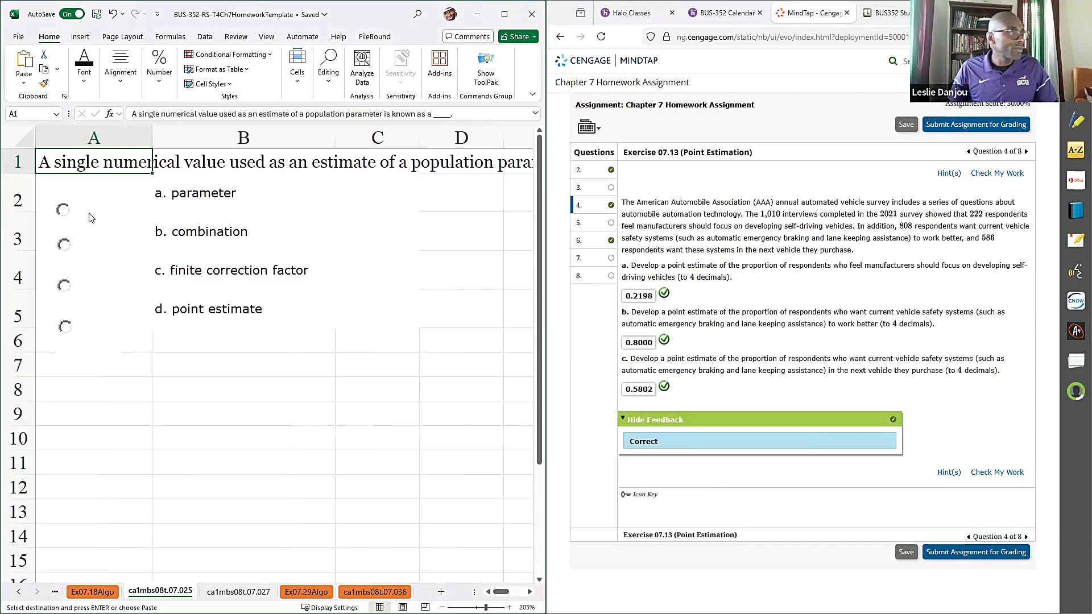
left_click(196, 197)
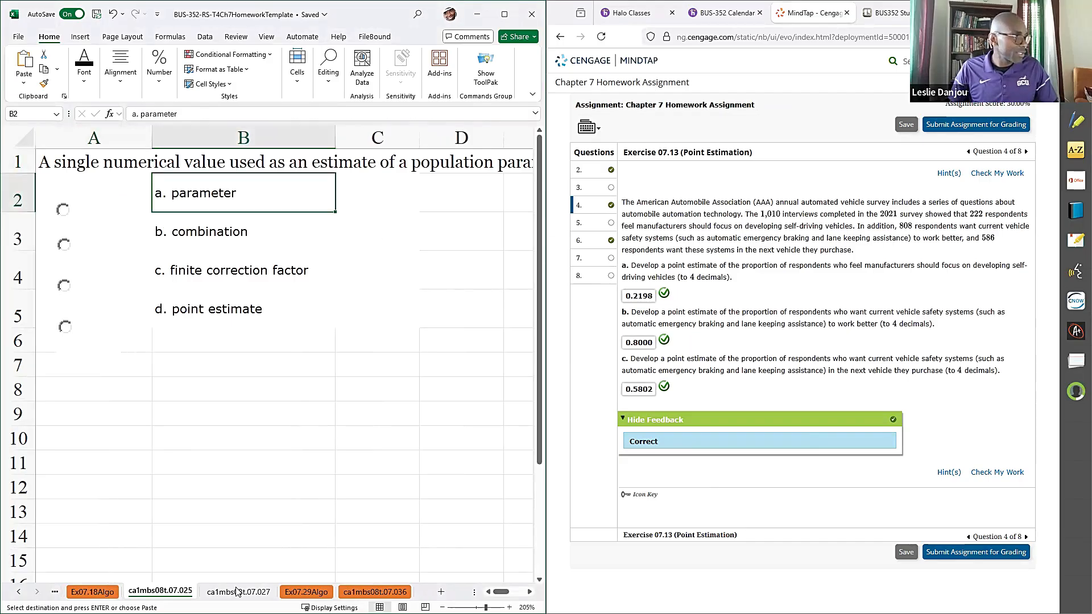
- Open question ca1mbs08t.07.025 in MindTap, answer it with "point estimate", and check the work
left_click(604, 278)
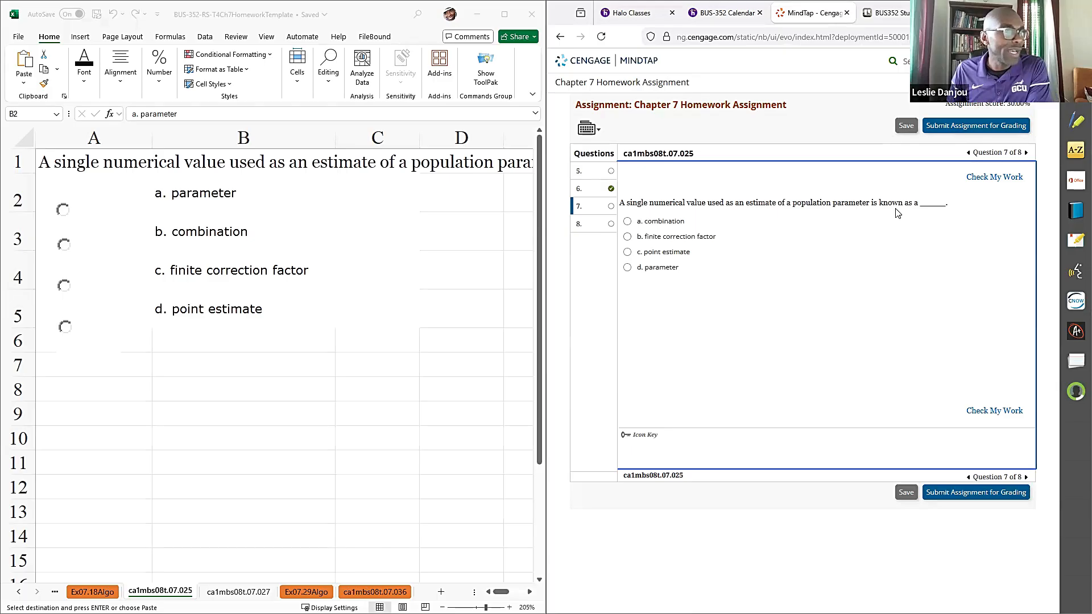
left_click(628, 252)
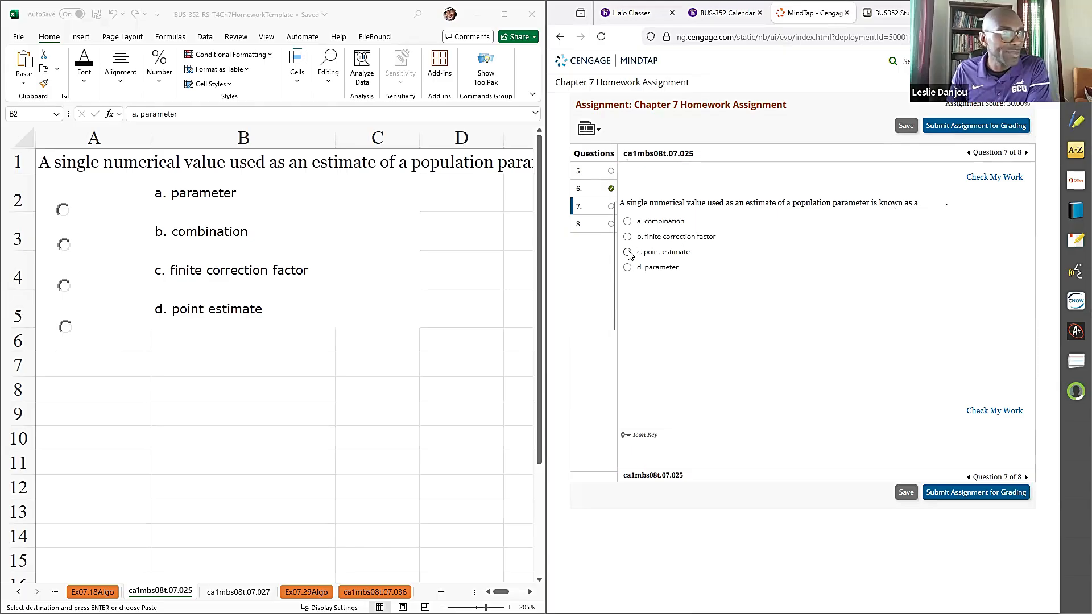
left_click(994, 177)
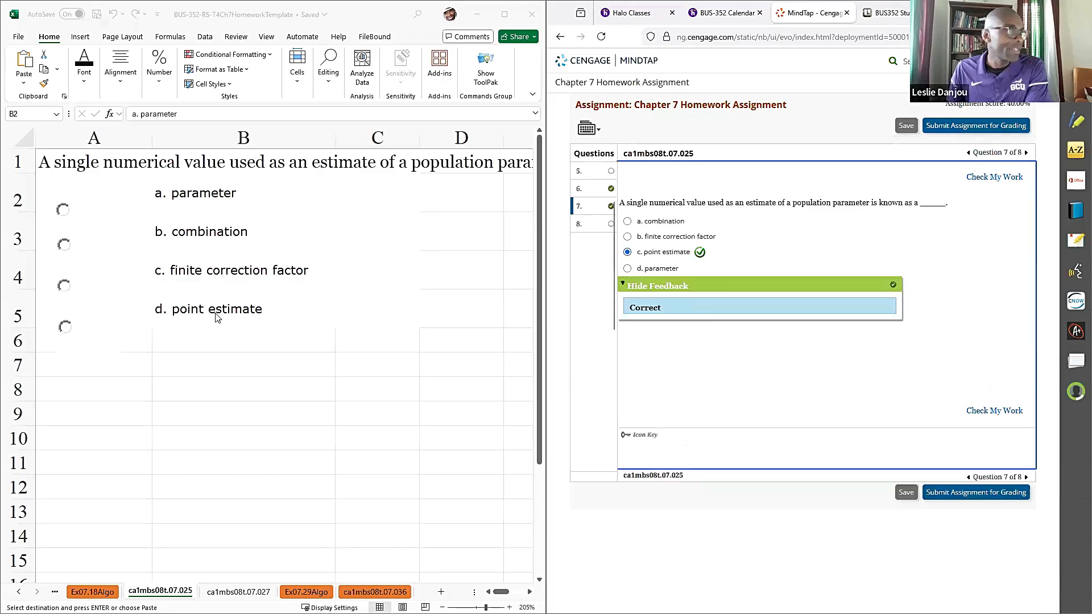
- Mark option d, point estimate, as the answer in the worksheet and colour its text in B5 red
left_click(66, 328)
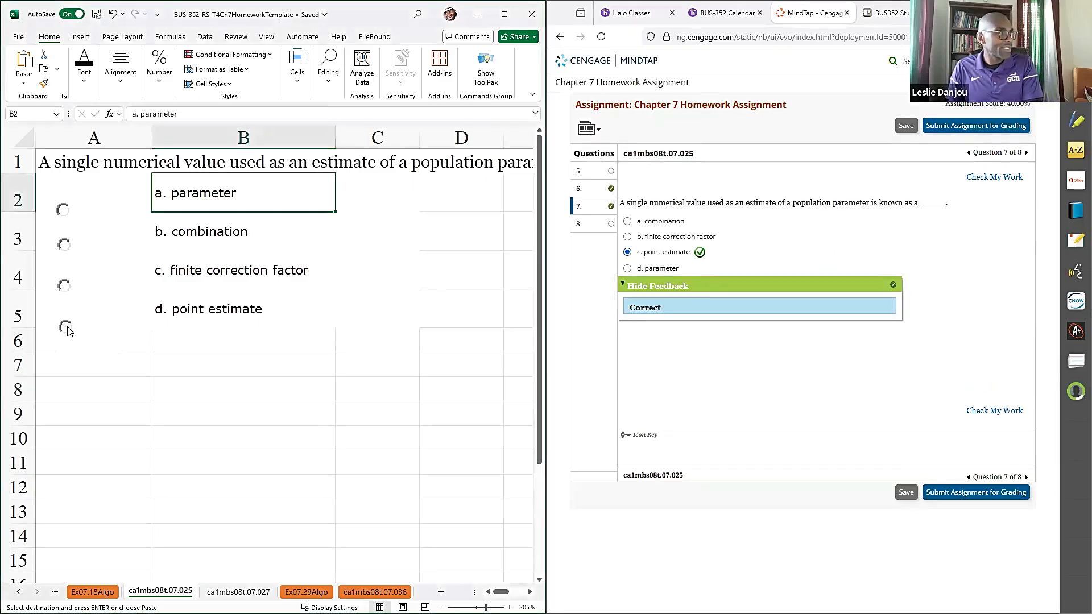
left_click(166, 308)
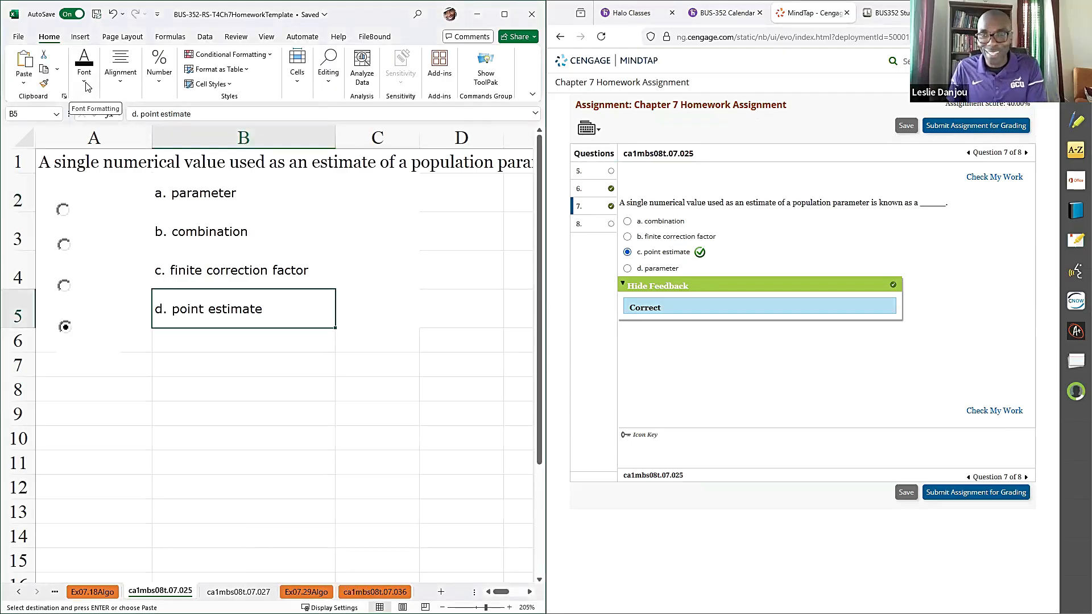
left_click(86, 79)
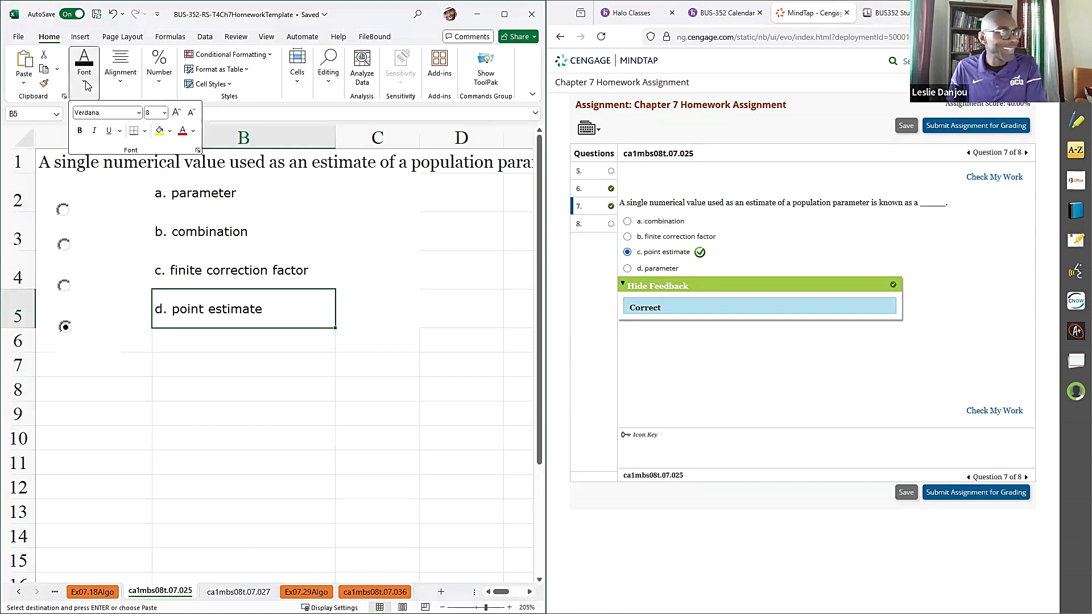
left_click(183, 132)
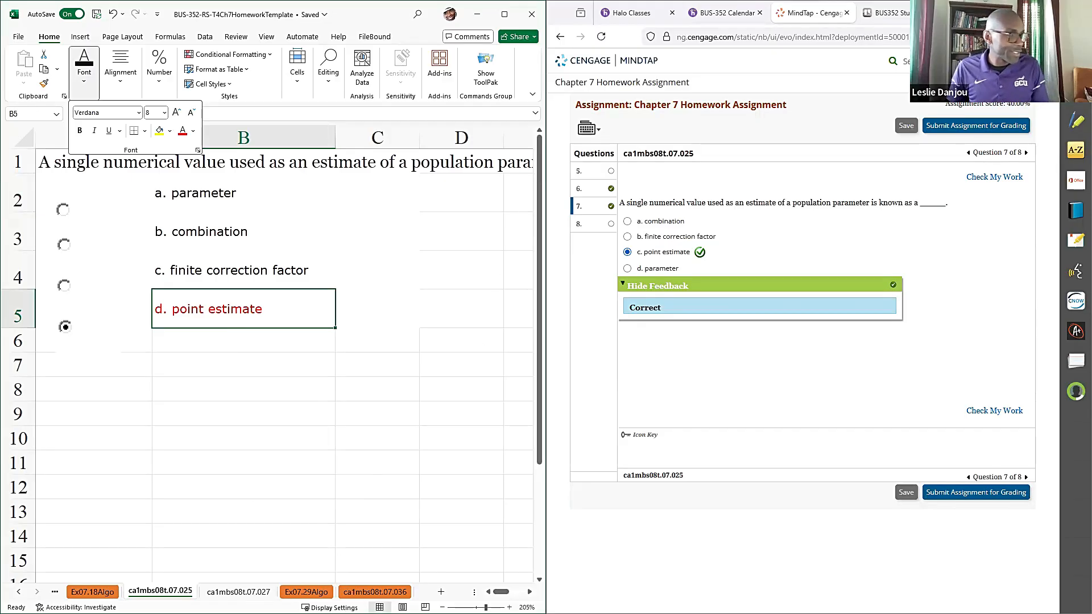
- Open the ca1mbs08t.07.027 worksheet and bring up the matching question 3 in MindTap
left_click(239, 592)
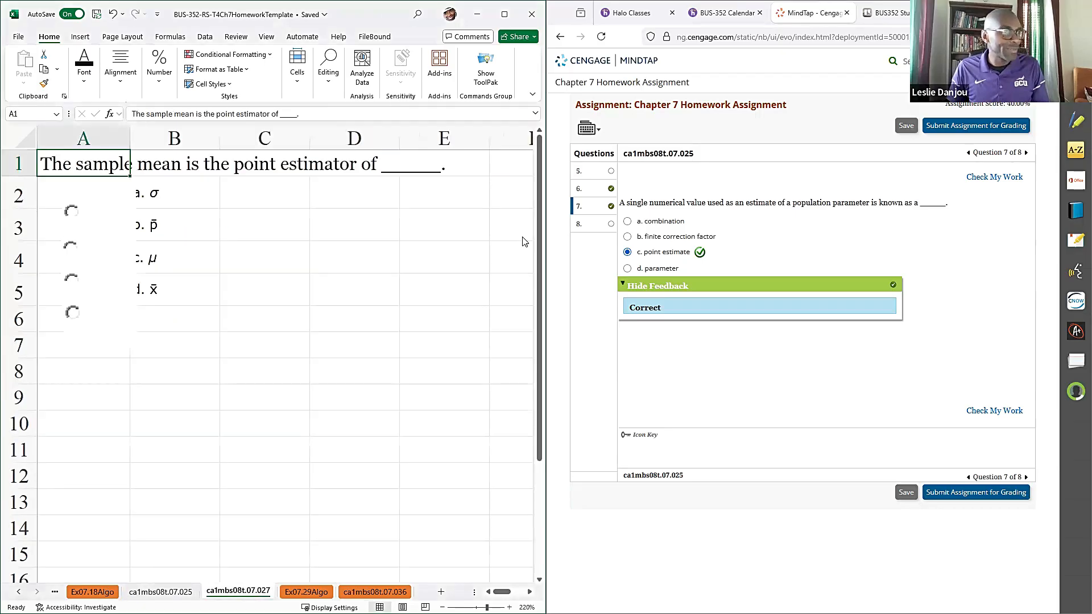
left_click(606, 225)
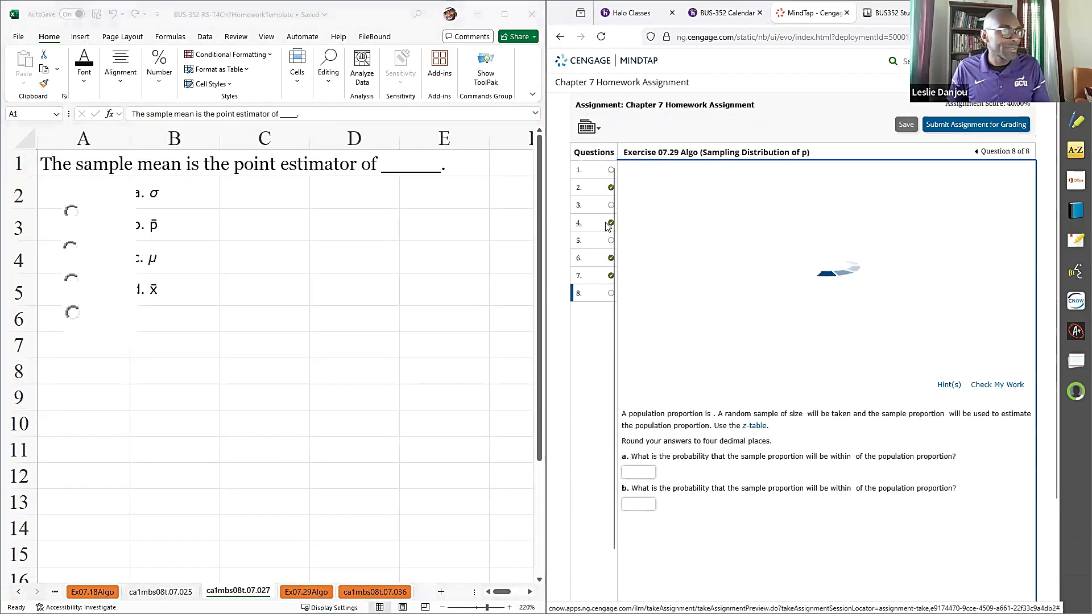
left_click(601, 172)
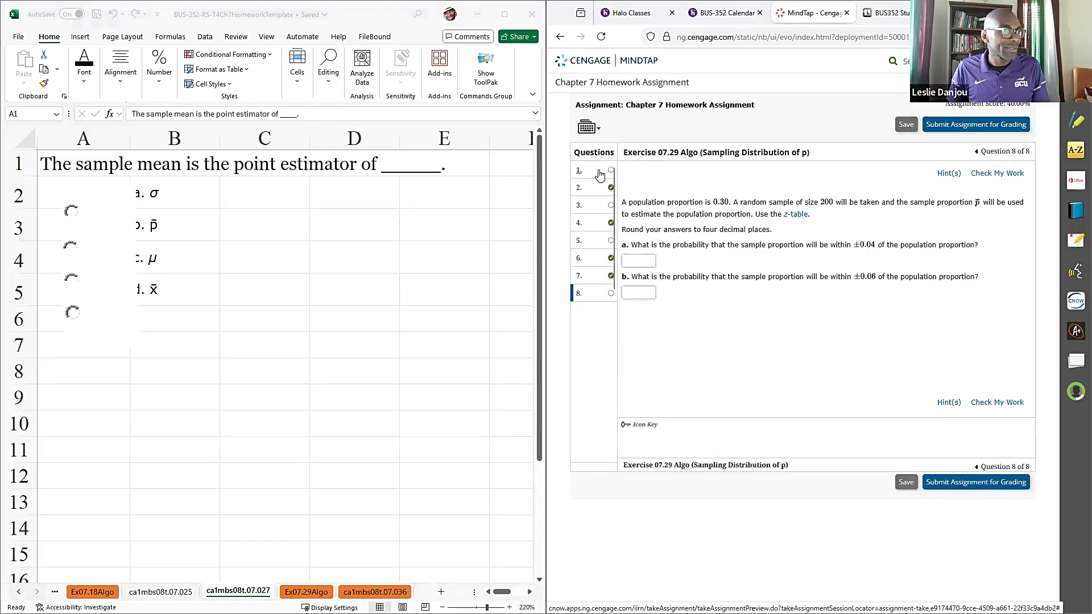
left_click(600, 206)
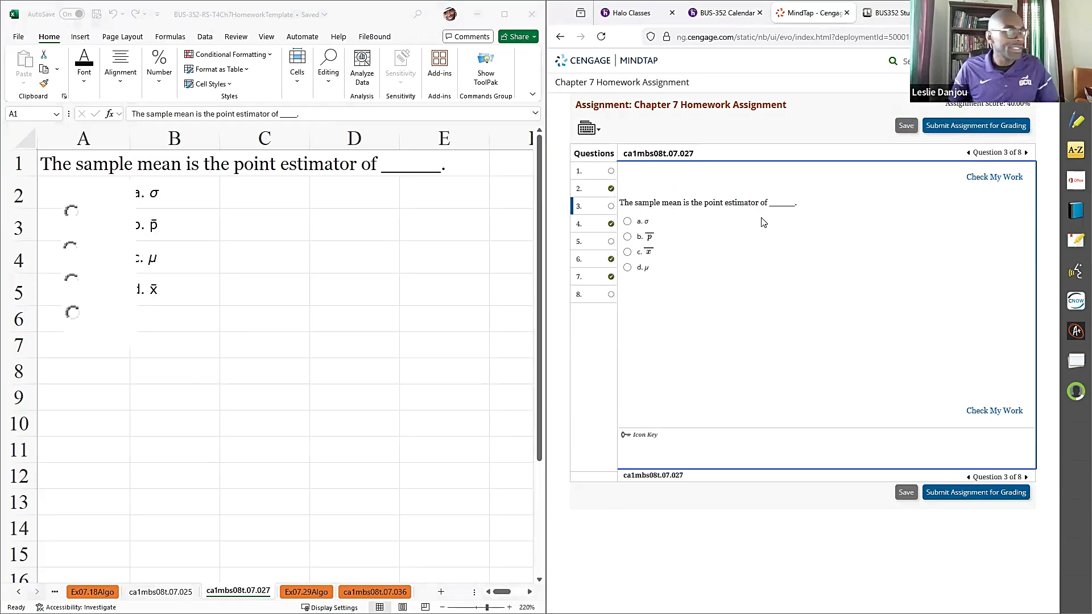
- Try x̄ as the answer to question ca1mbs08t.07.027, replace it with μ, and check the work each time
left_click(628, 252)
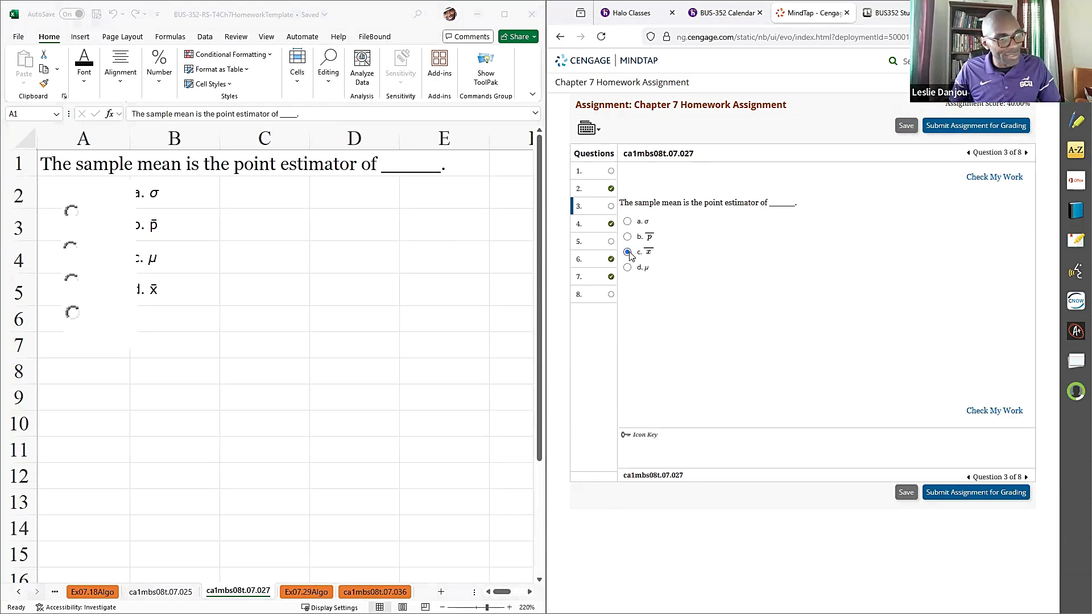
left_click(1010, 182)
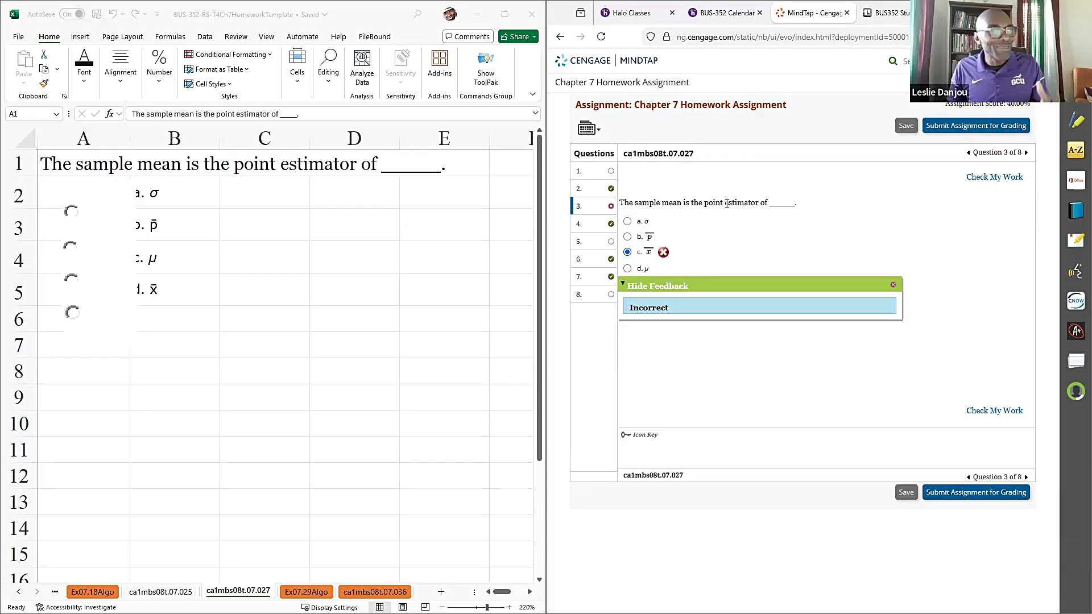
left_click(627, 270)
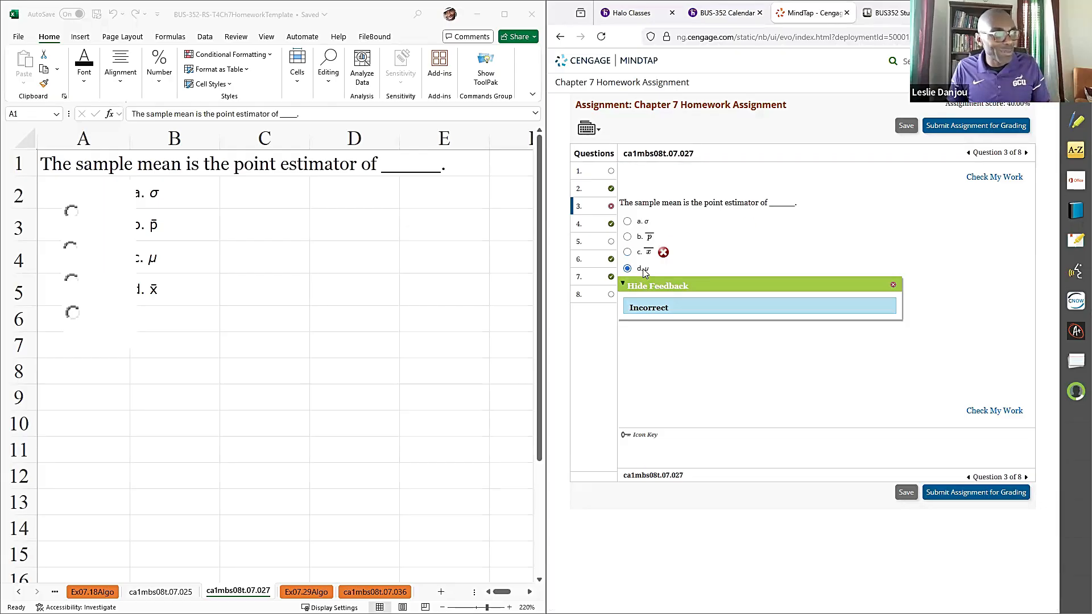
left_click(993, 178)
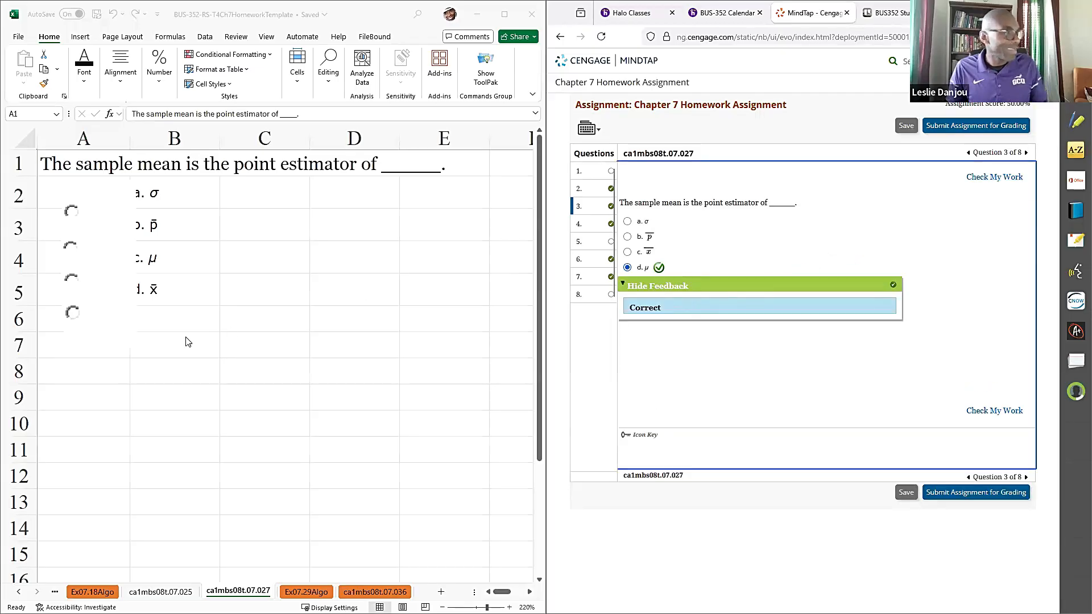
- Mark option c, μ, as the answer in the worksheet, widening column A and colouring the text in B4 red
left_click(70, 280)
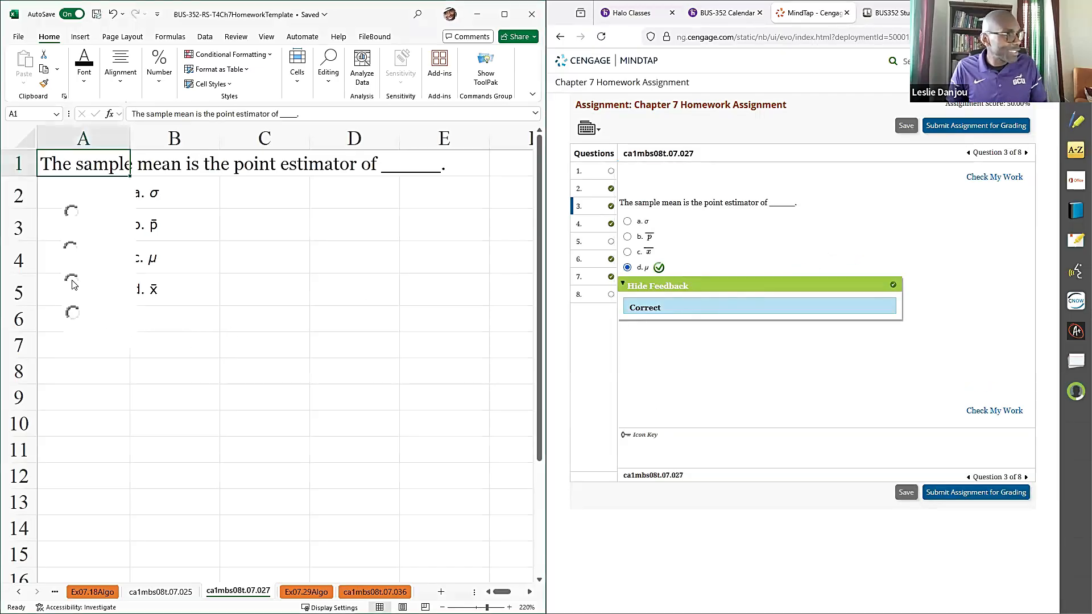
left_click(153, 248)
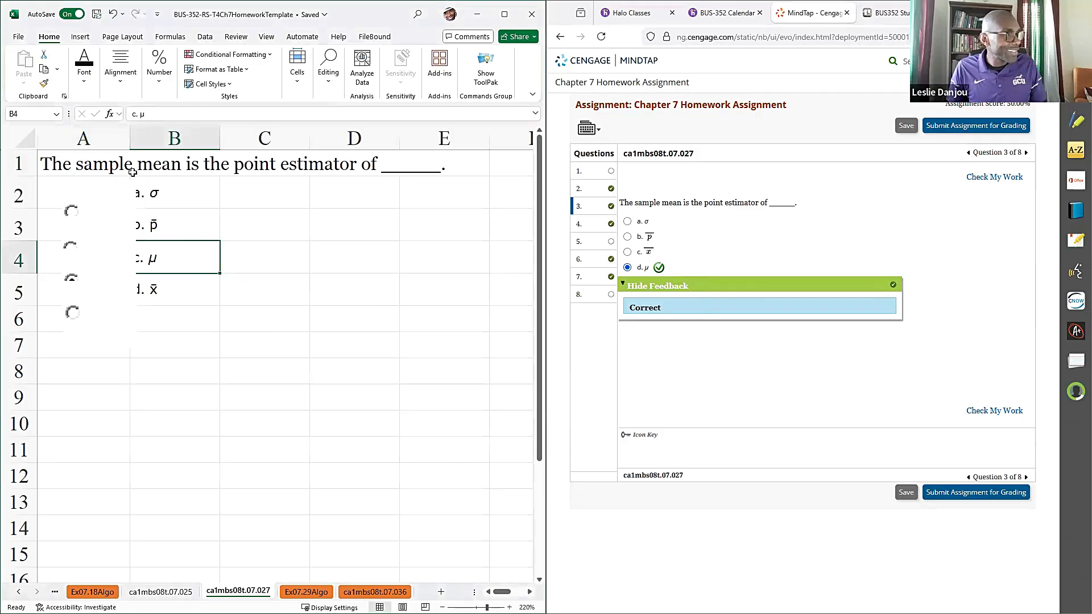
left_click_drag(130, 135, 161, 135)
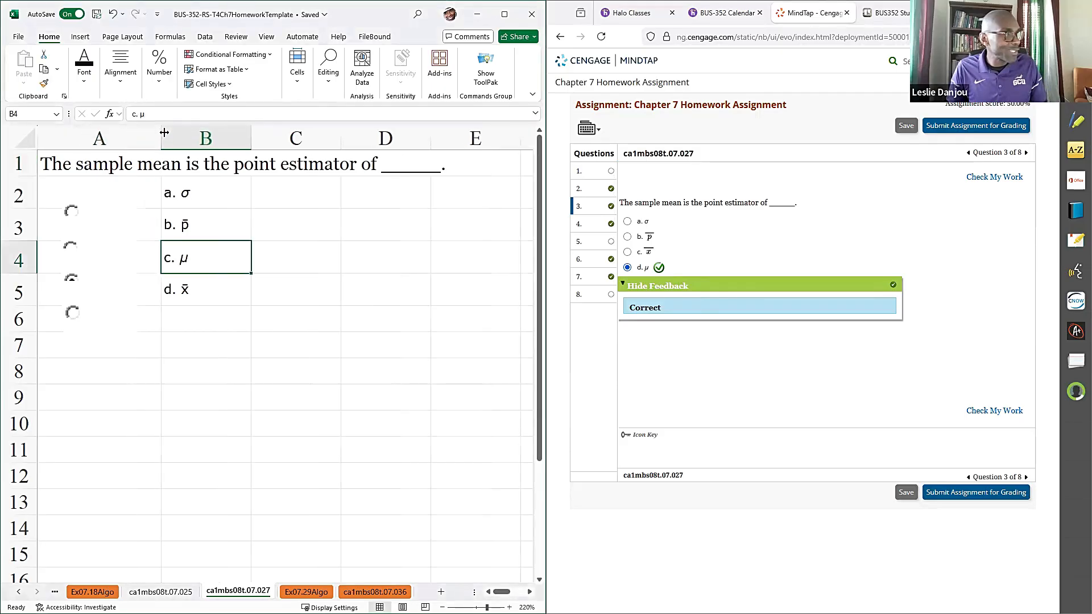
left_click(84, 83)
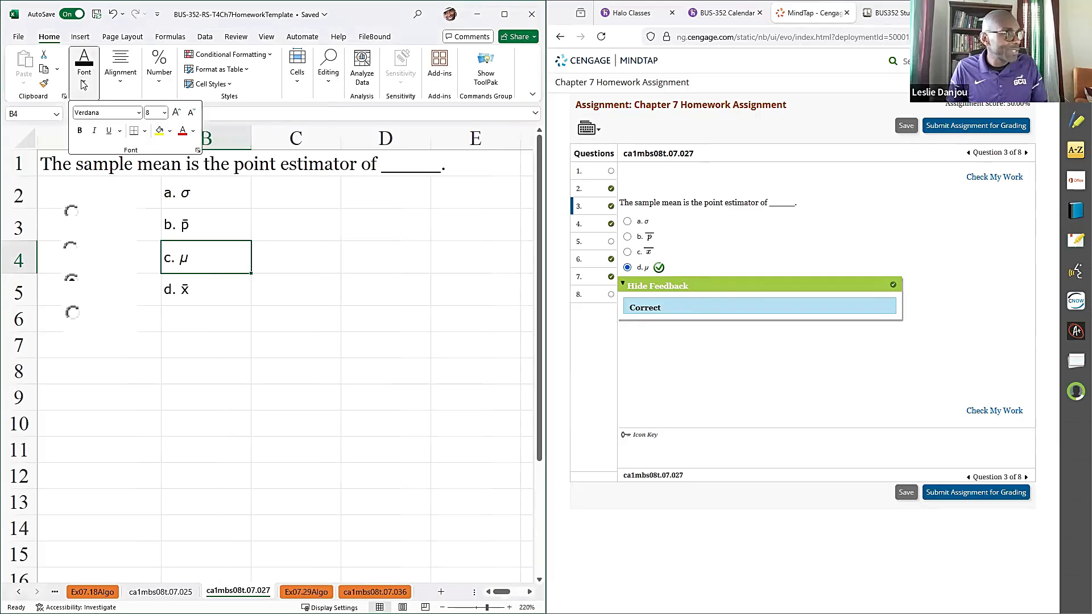
left_click(183, 131)
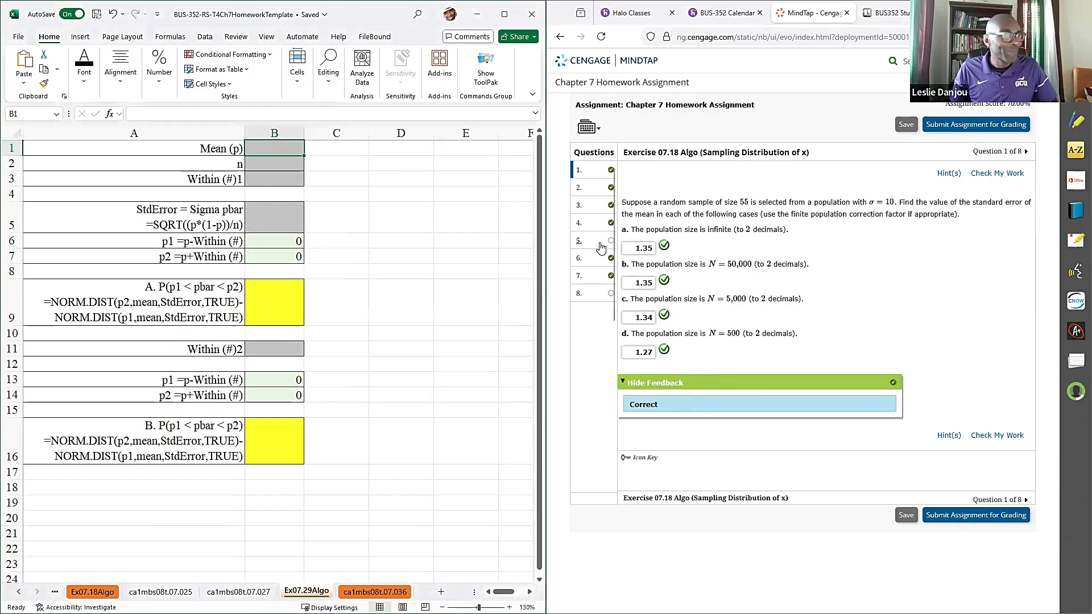
- Open Exercise 07.29 in MindTap and enter its mean p of 0.3 and n of 200 in B1 and B2 of the worksheet
left_click(603, 245)
left_click(605, 260)
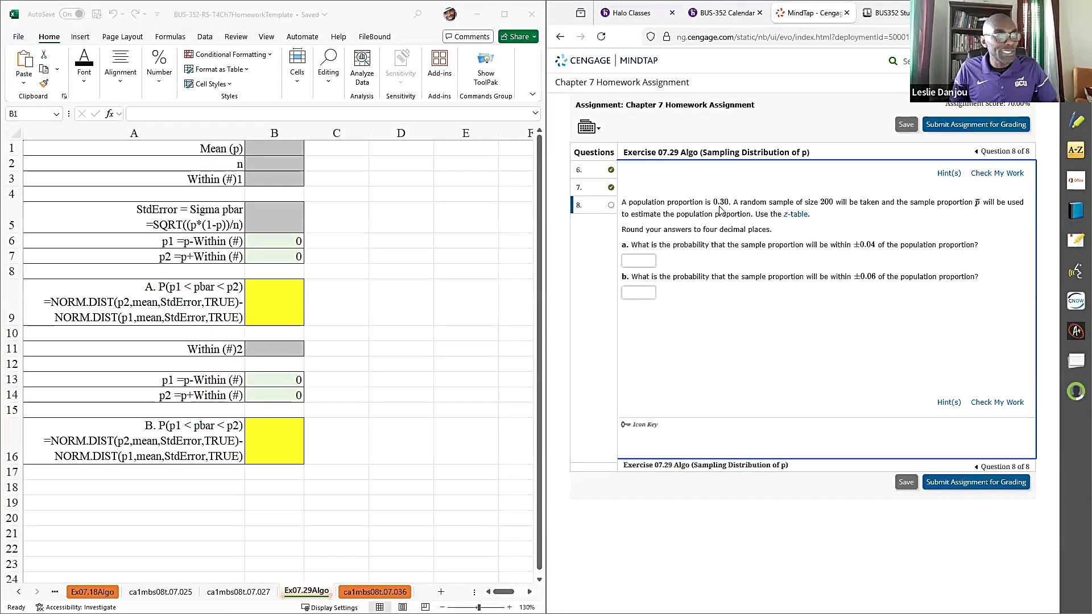
left_click(285, 150)
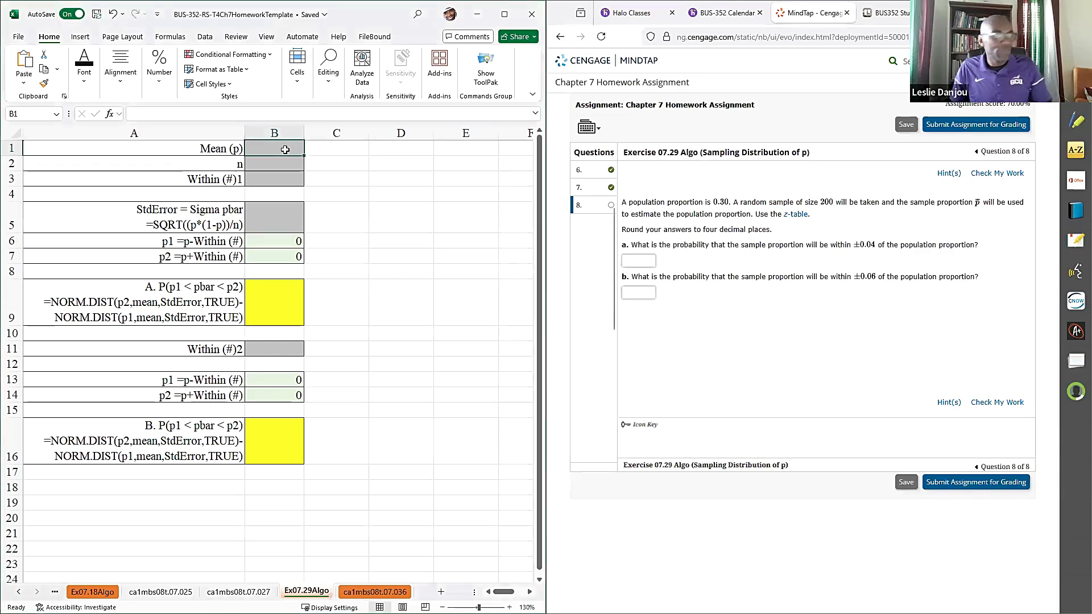
type(".3")
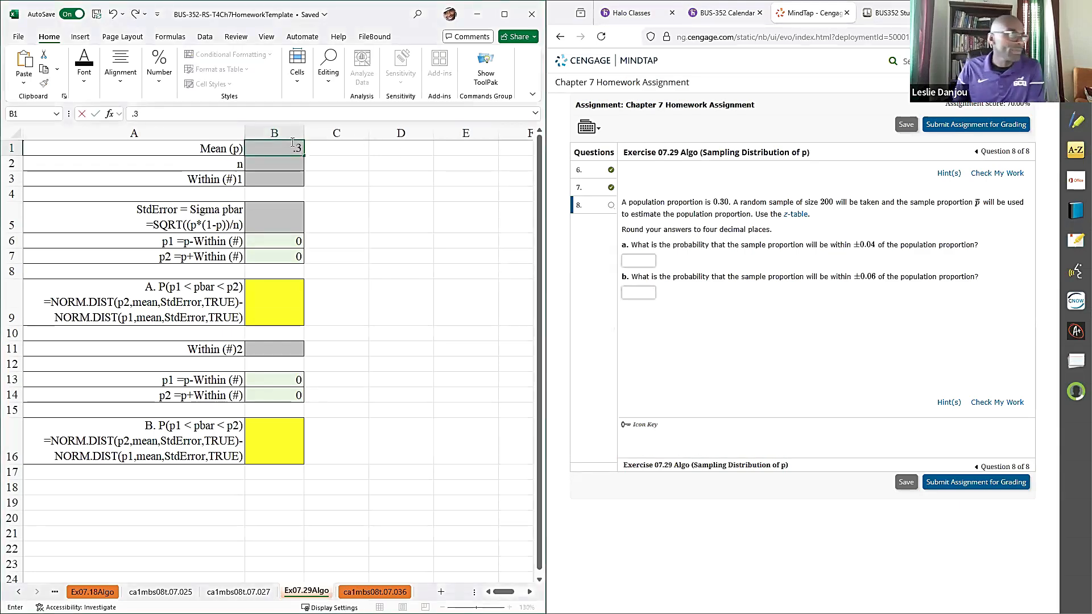
key("Return")
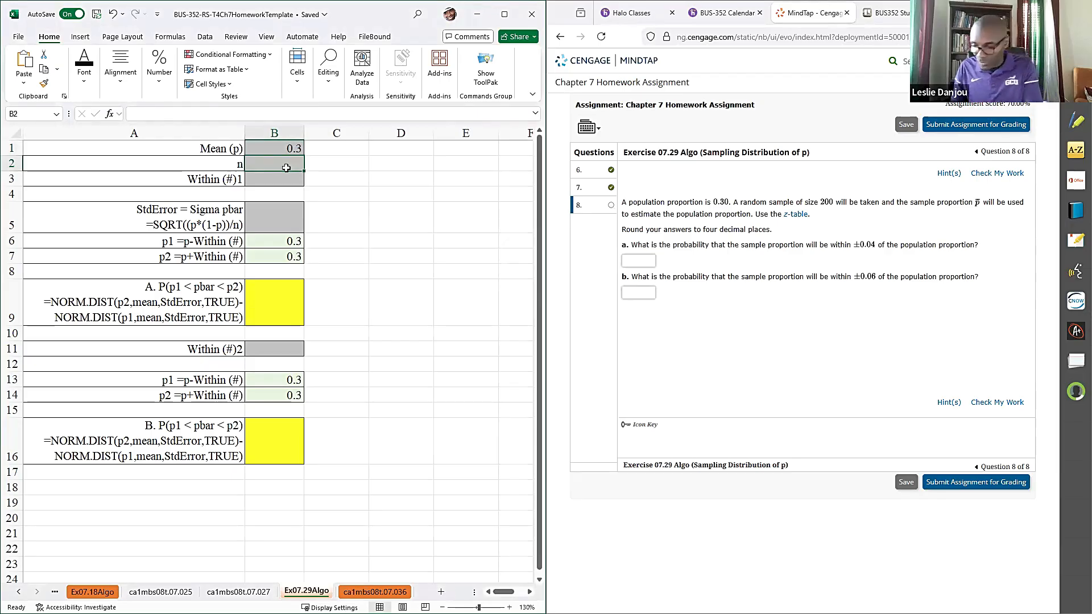
type("200")
key("Return")
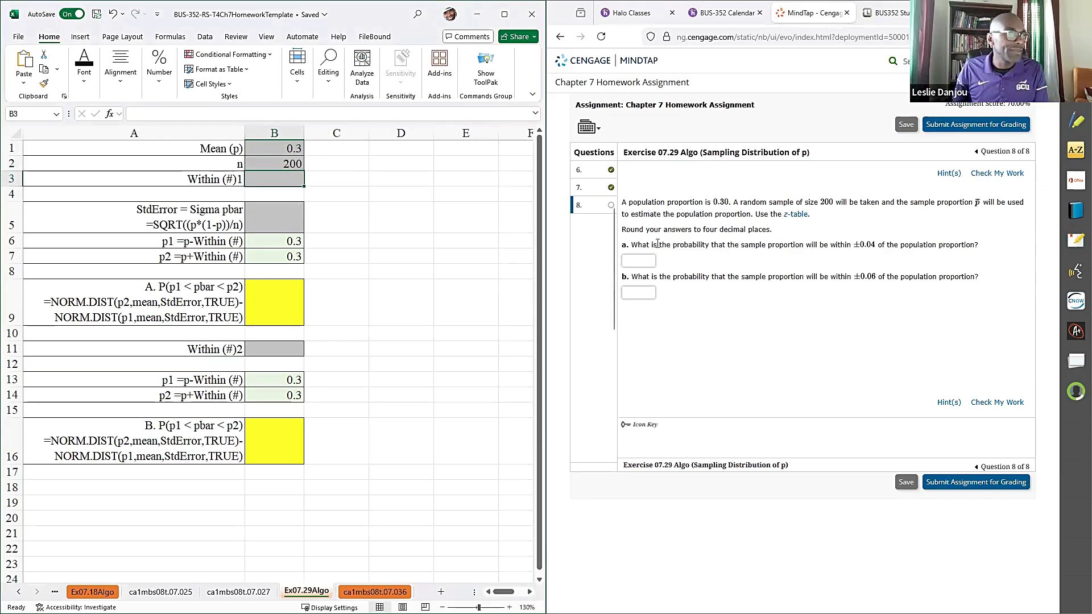
- Enter the part a margin of 0.04 as Within (#)1 in B3
double_click(837, 246)
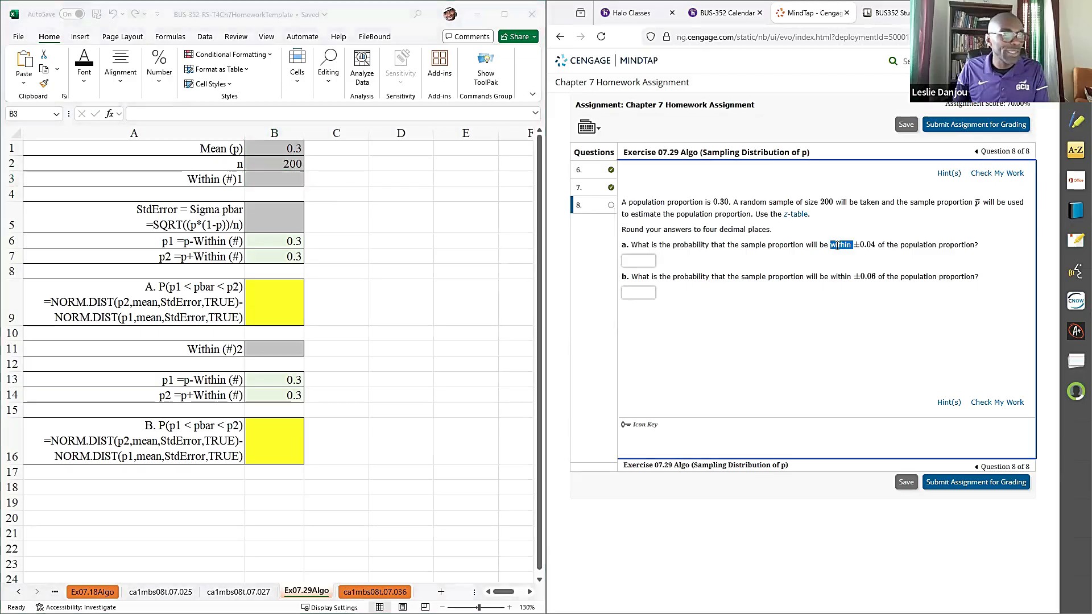
left_click(273, 181)
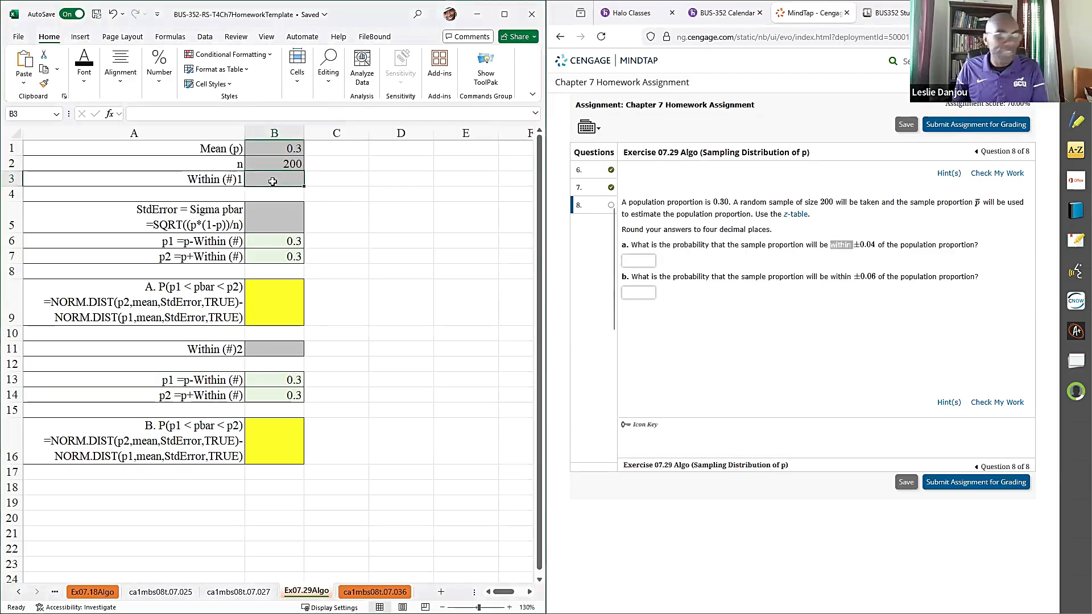
type(".04")
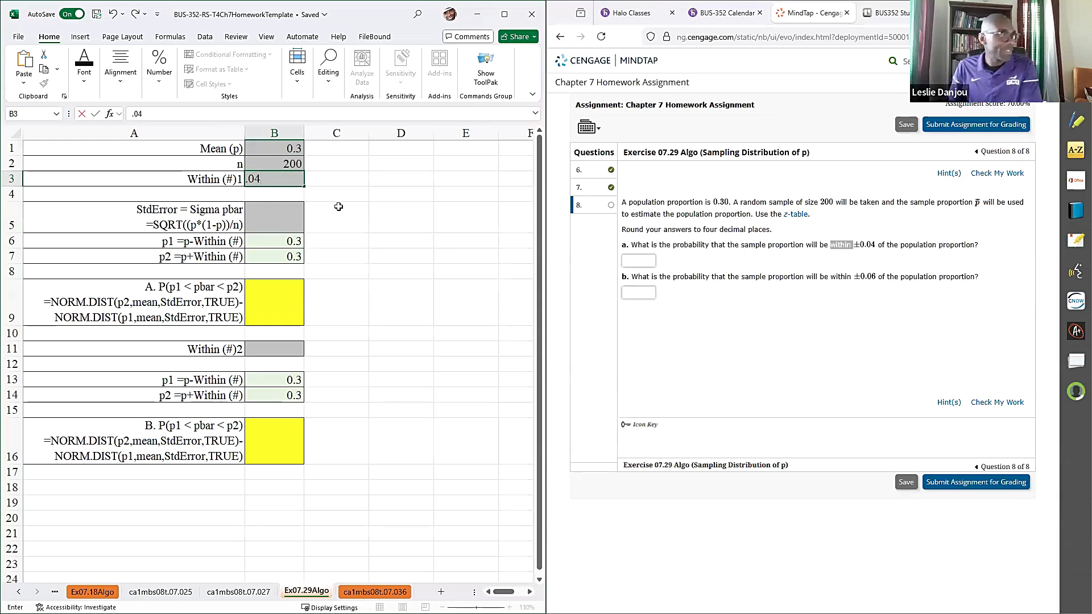
key("Return")
- Copy the SQRT formula text from the StdError label in A5 into B5
double_click(150, 227)
left_click_drag(151, 226, 7, 231)
key("ctrl+c")
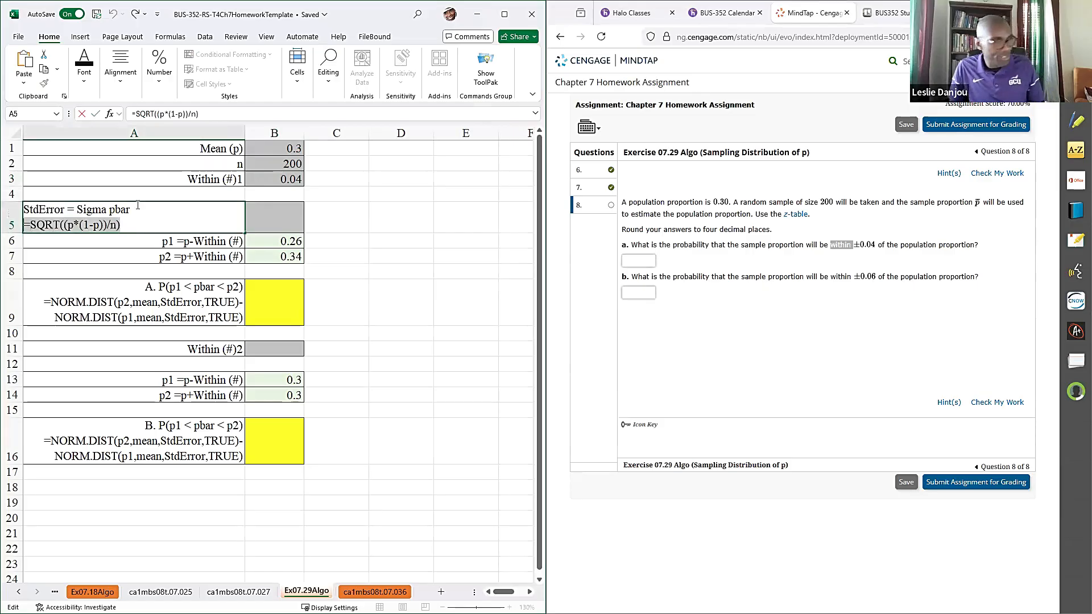
double_click(269, 217)
key("ctrl+v")
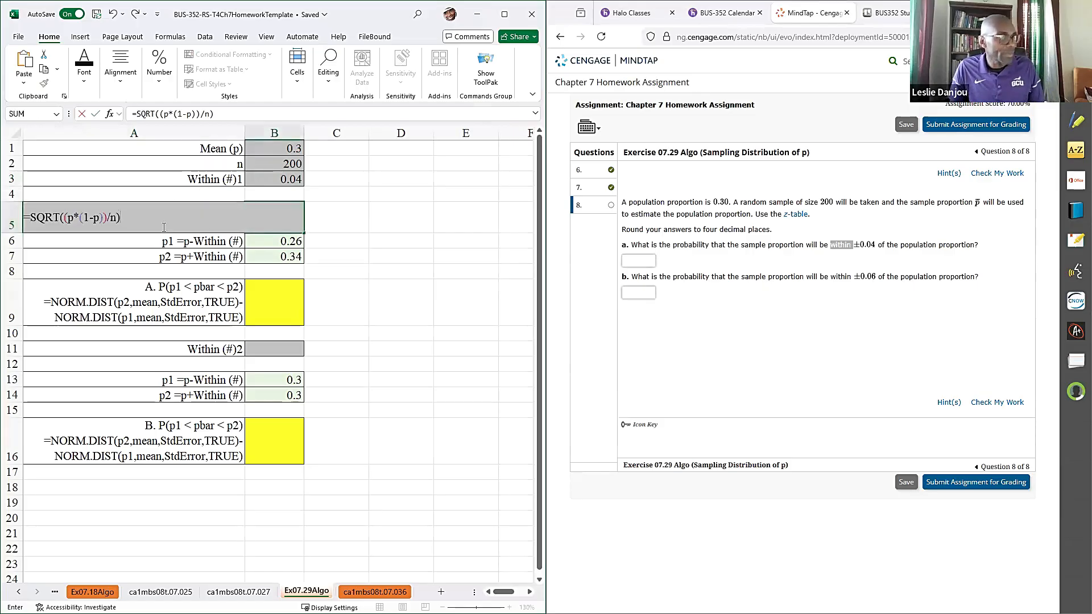
- Replace the p and n placeholders in B5 with cell references so the formula reads =SQRT((B1*(1-B1))/B2)
left_click(69, 222)
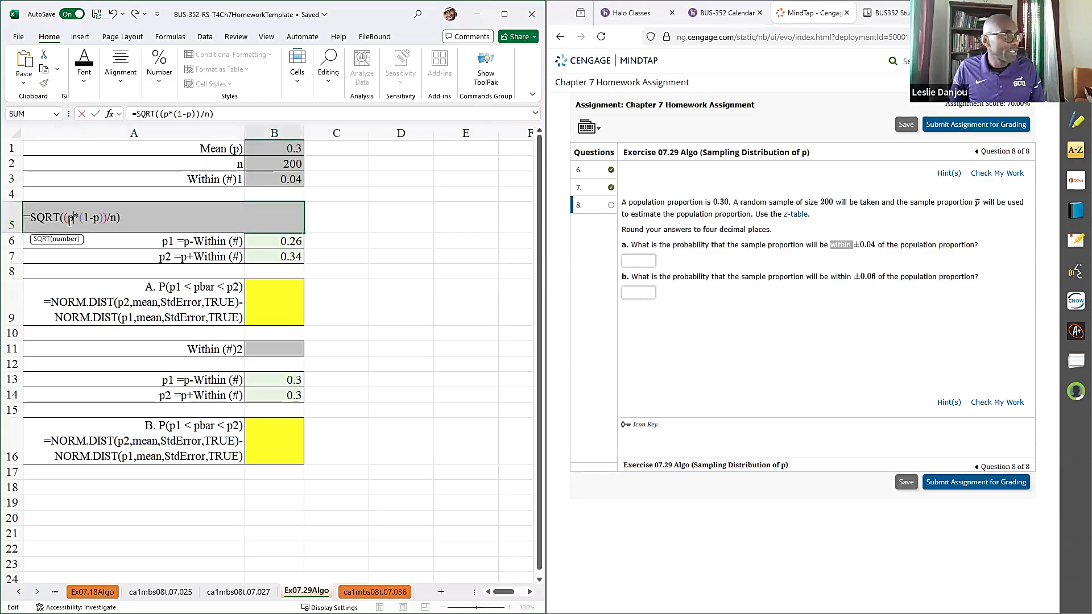
left_click(279, 149)
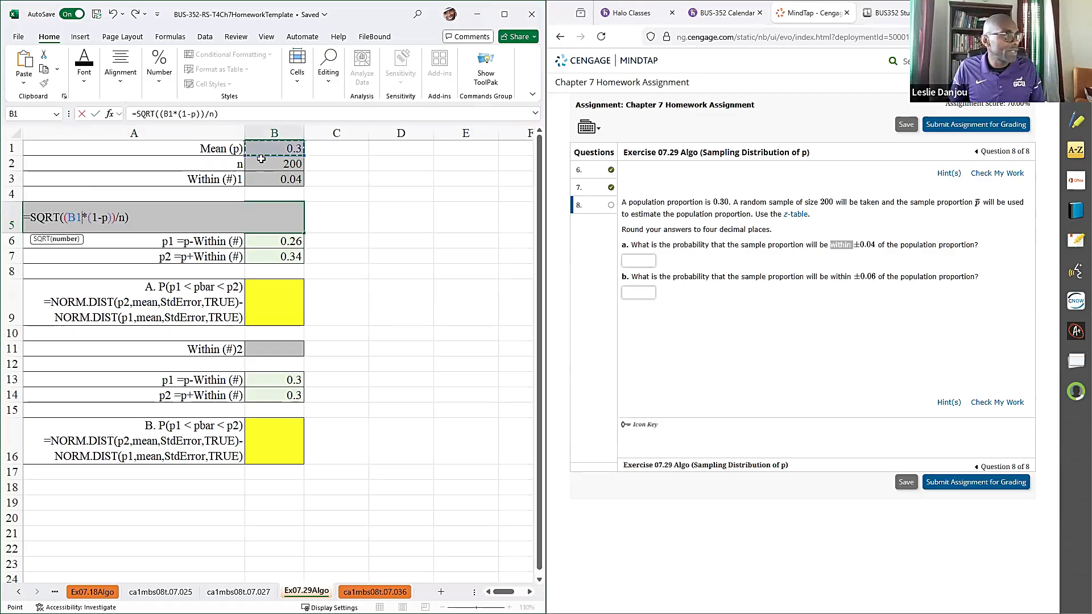
double_click(104, 218)
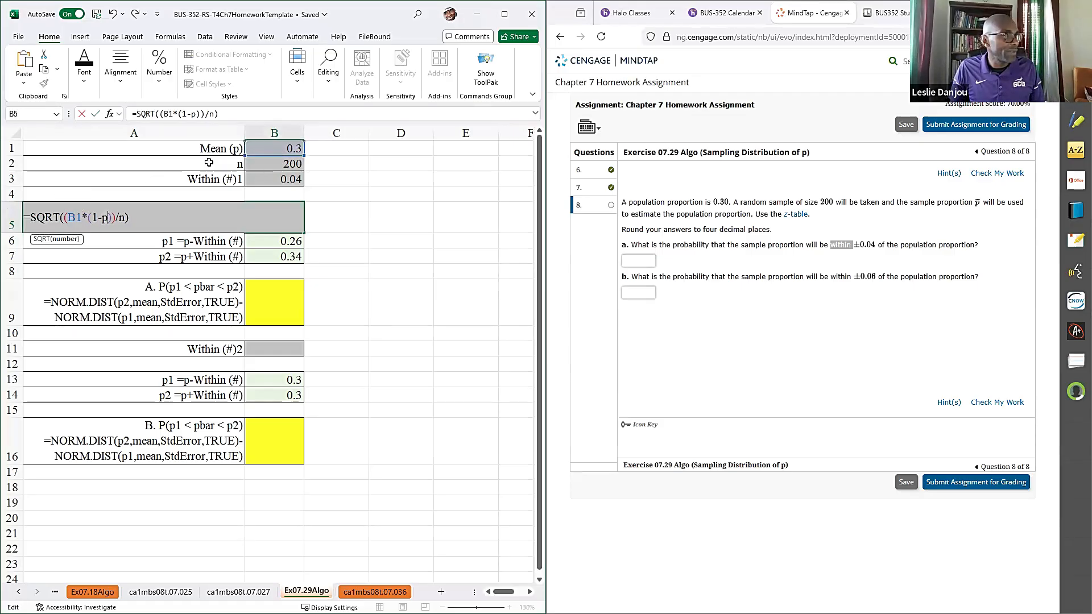
left_click(259, 148)
double_click(131, 219)
left_click(263, 165)
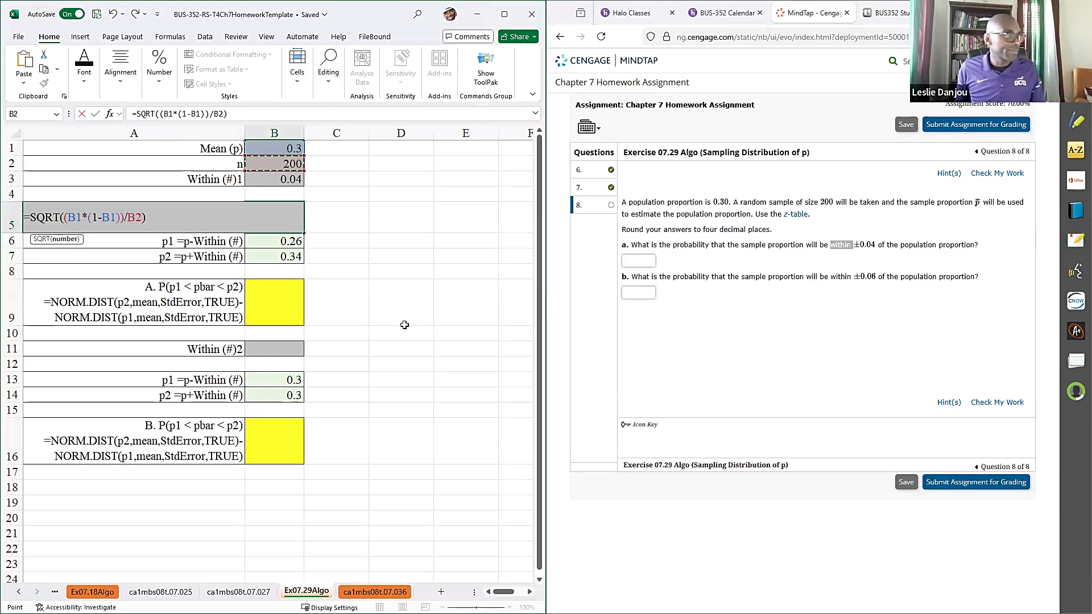
key("Return")
- Copy the NORM.DIST difference formula text from the part A label in A9 into B9
scroll(404, 325, "up", 1)
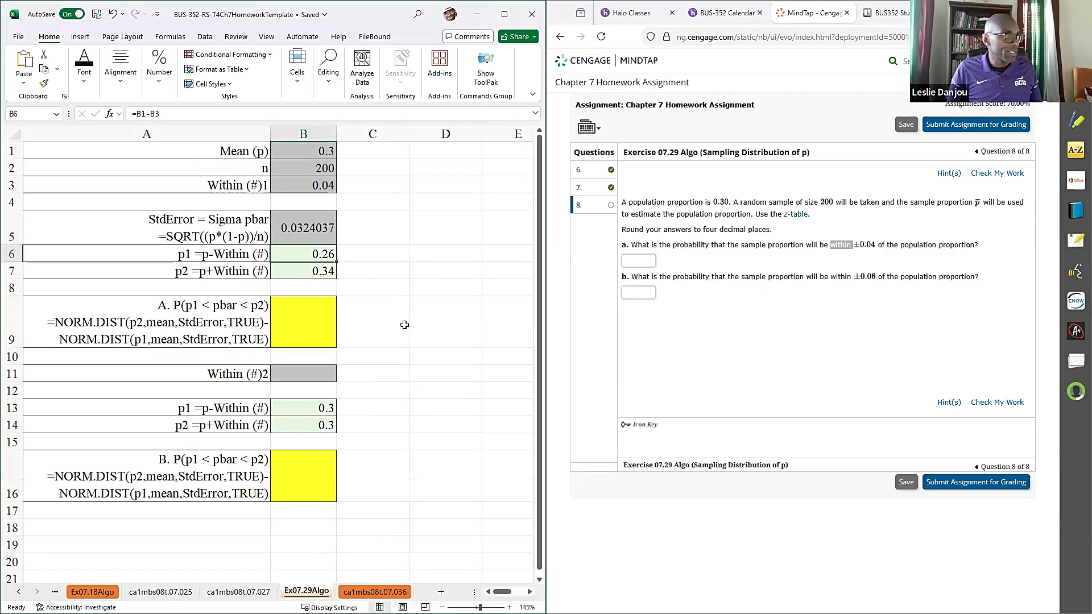
scroll(405, 325, "up", 1)
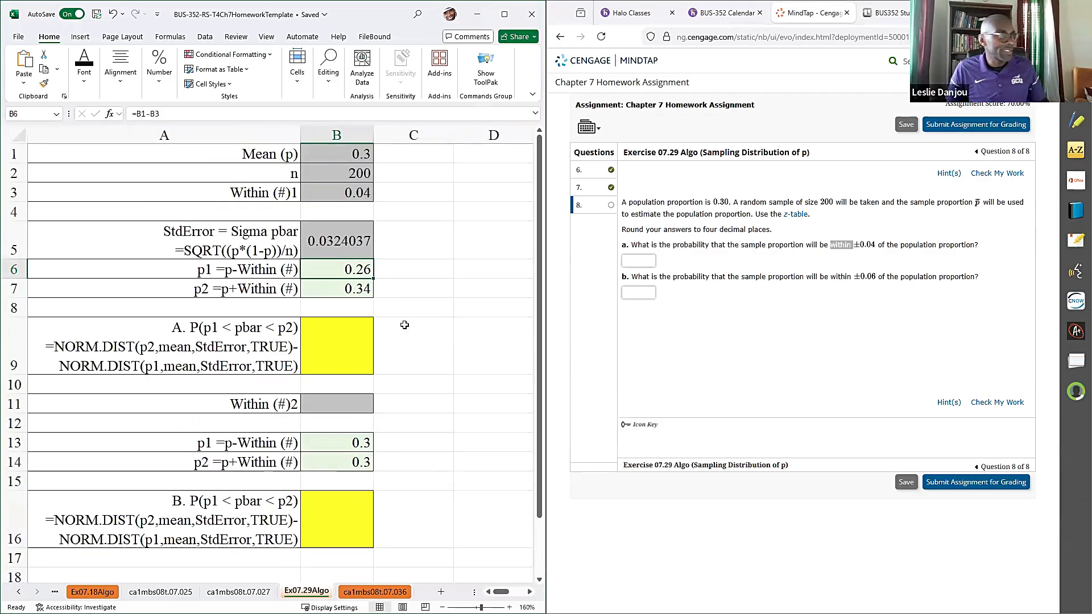
double_click(185, 354)
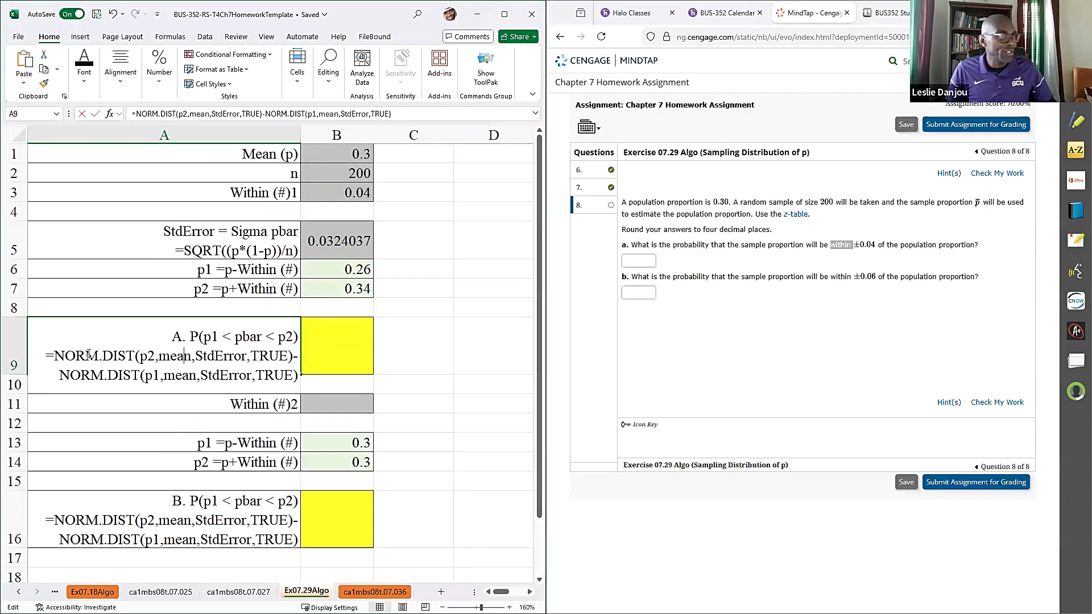
left_click_drag(46, 356, 348, 402)
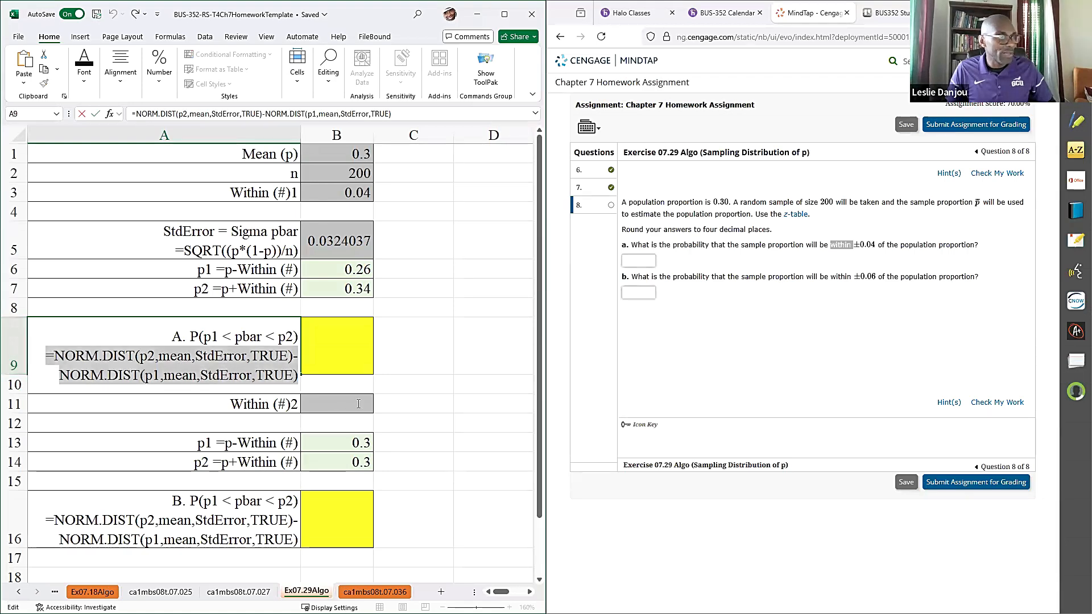
key("ctrl+c")
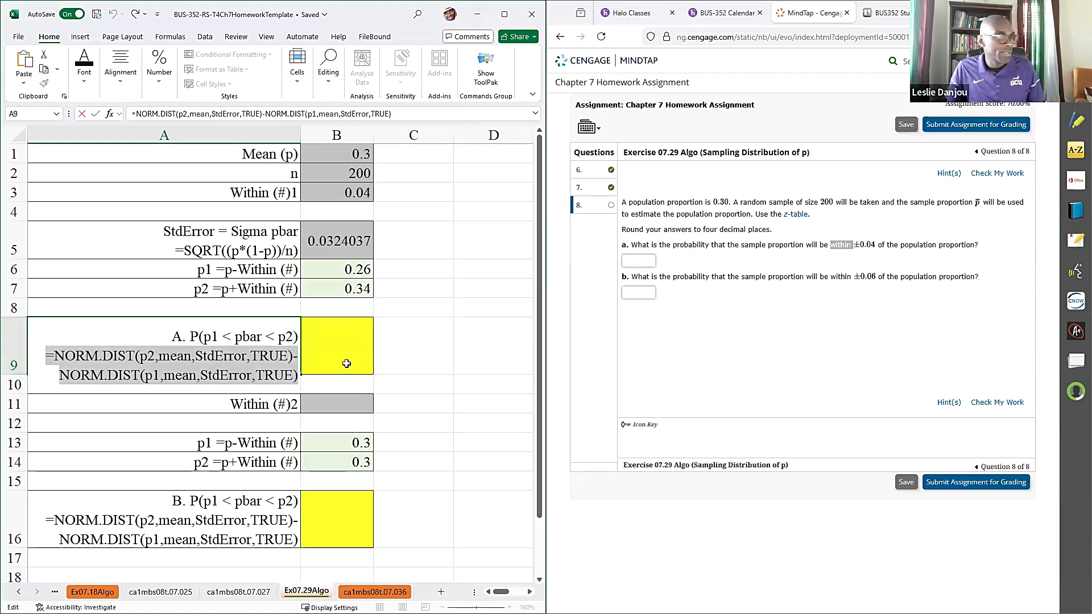
left_click(347, 364)
key("ctrl+v")
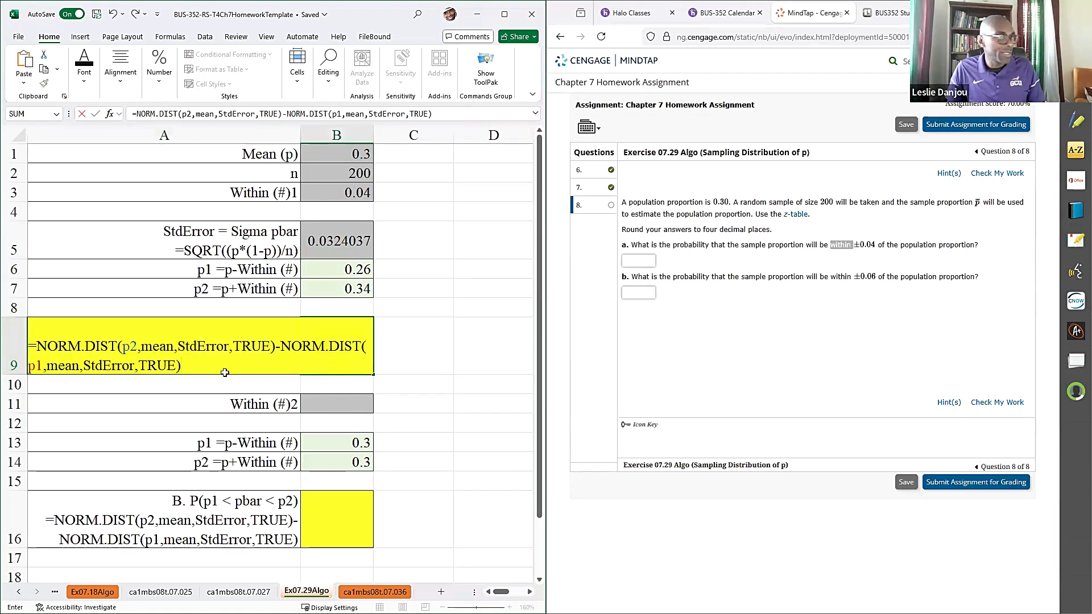
- Replace p2, mean and StdError in B9's first NORM.DIST term with B7, B1 and B5
double_click(128, 347)
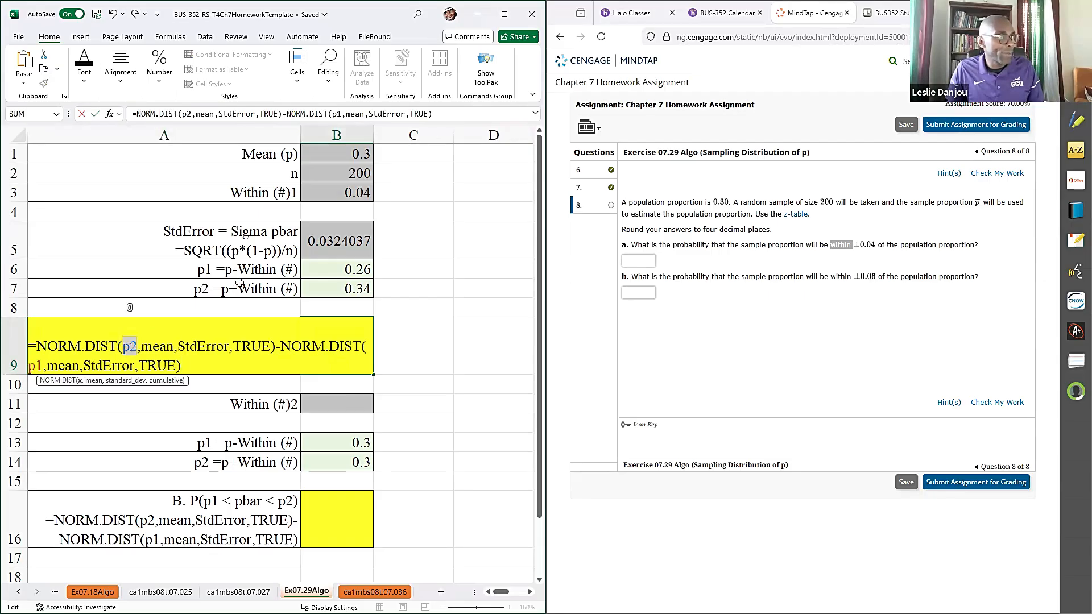
left_click(338, 290)
double_click(153, 347)
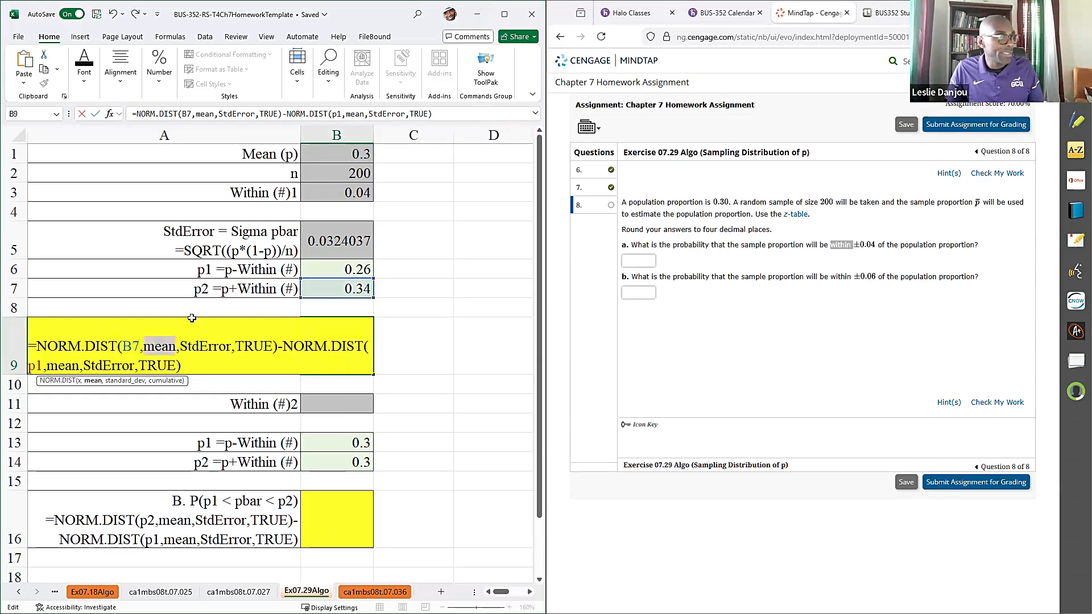
left_click(331, 155)
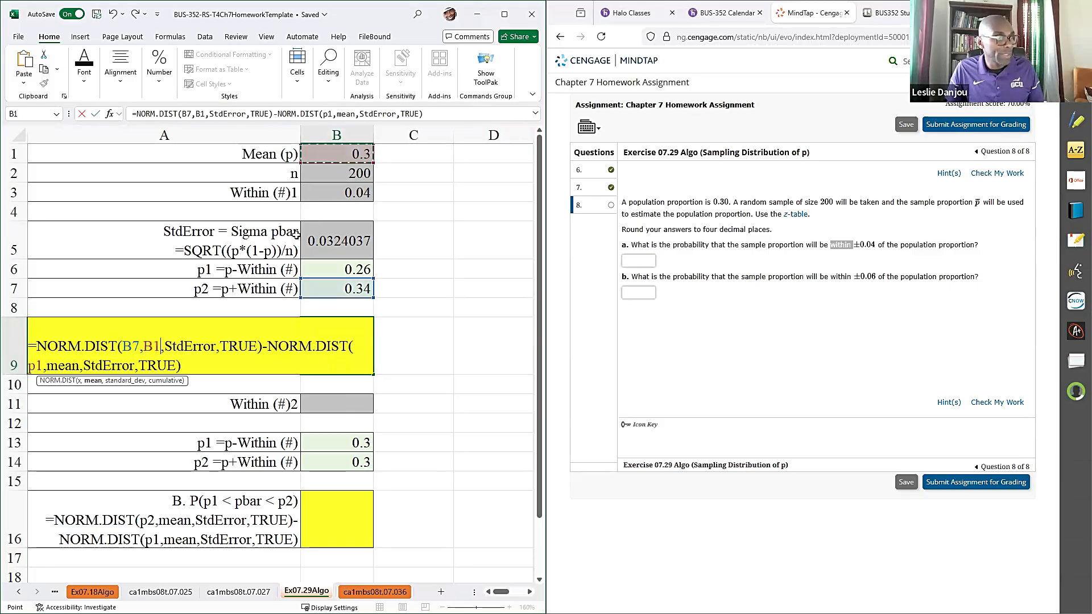
double_click(187, 347)
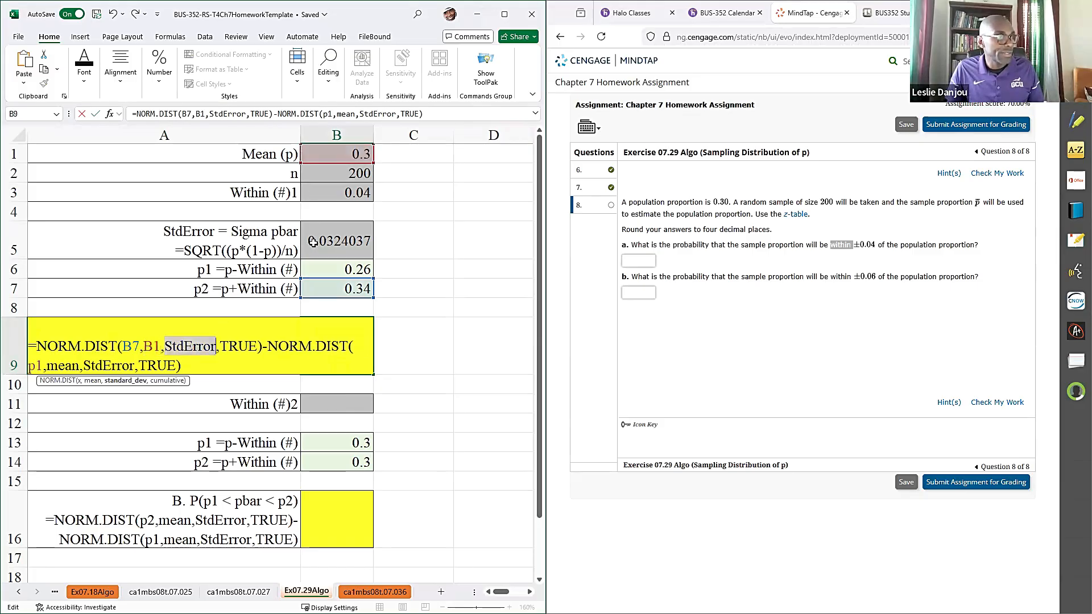
left_click(314, 242)
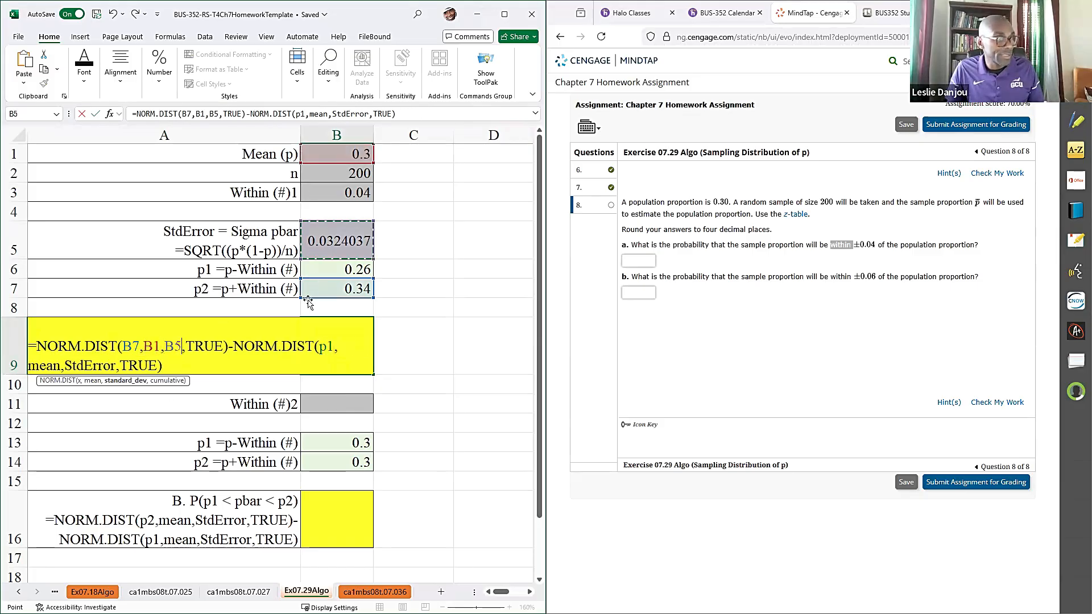
- Replace p1, mean and StdError in B9's second NORM.DIST term with B6, B1 and B5, and commit the formula
double_click(322, 347)
left_click(335, 270)
double_click(46, 368)
left_click(330, 154)
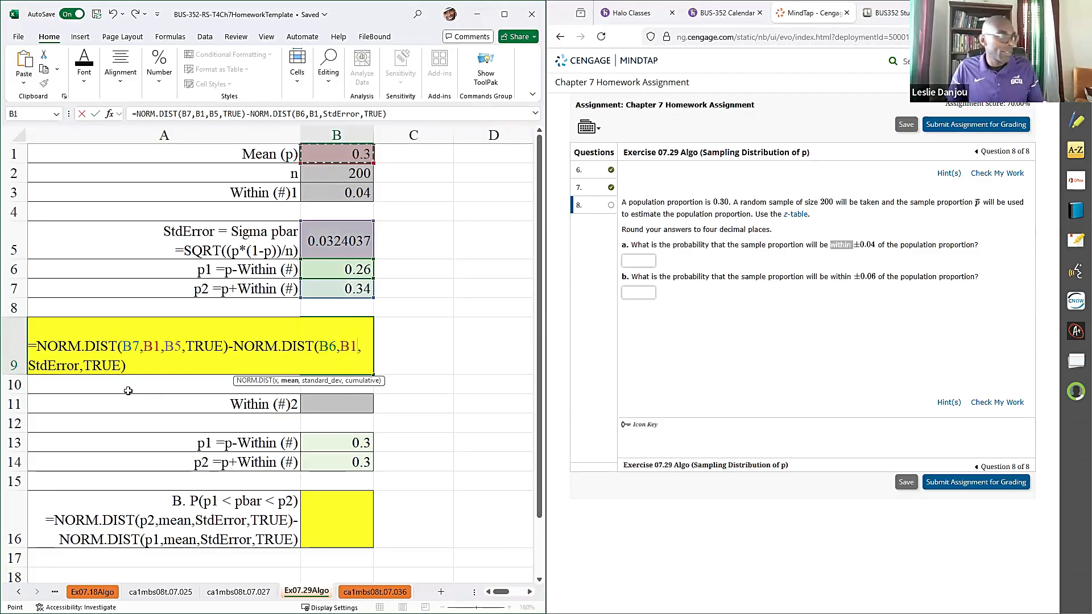
double_click(56, 366)
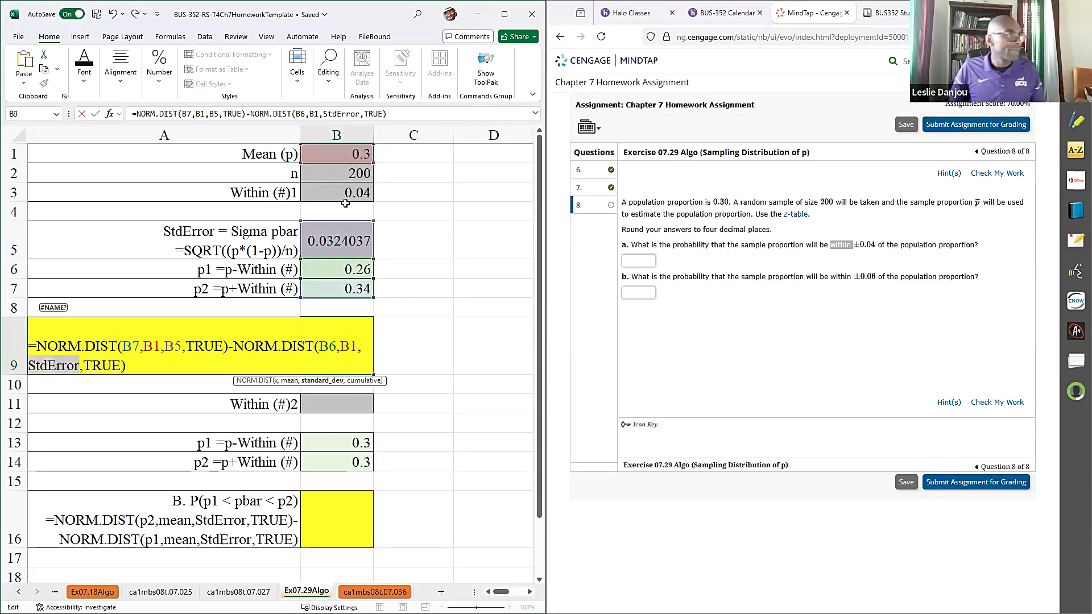
left_click(343, 236)
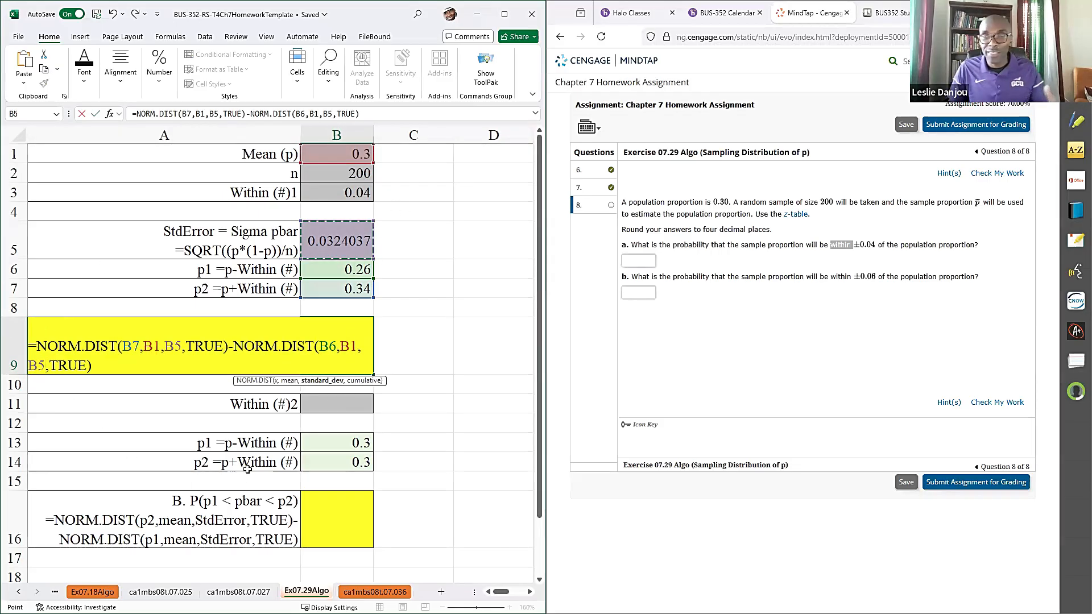
key("Return")
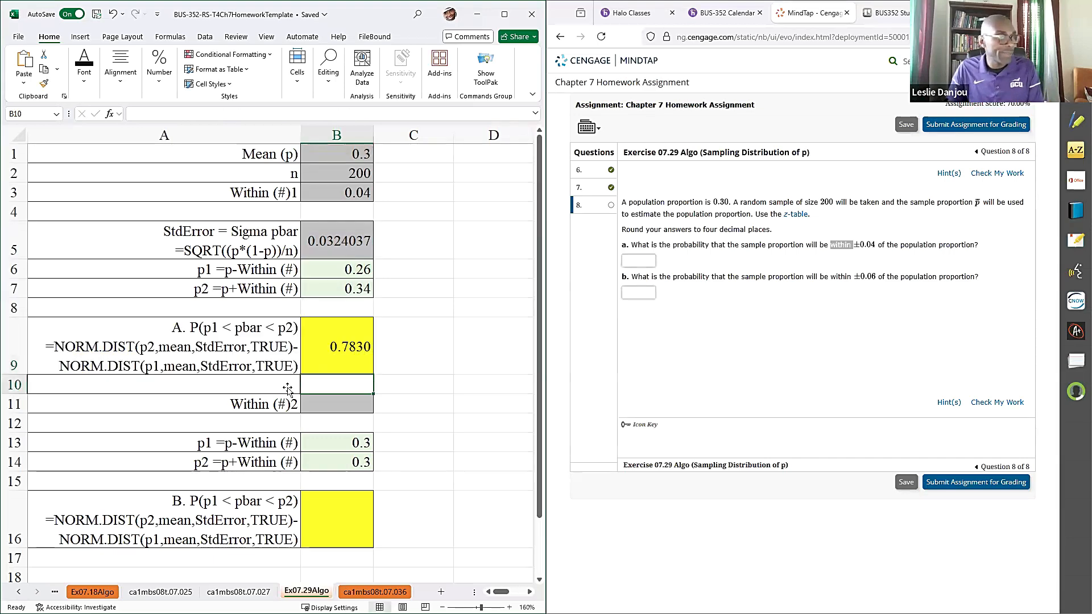
- Copy the B9 probability, 0.7830, into the answer for part a in MindTap and check the work
left_click(353, 362)
key("ctrl+c")
left_click(637, 261)
key("ctrl+v")
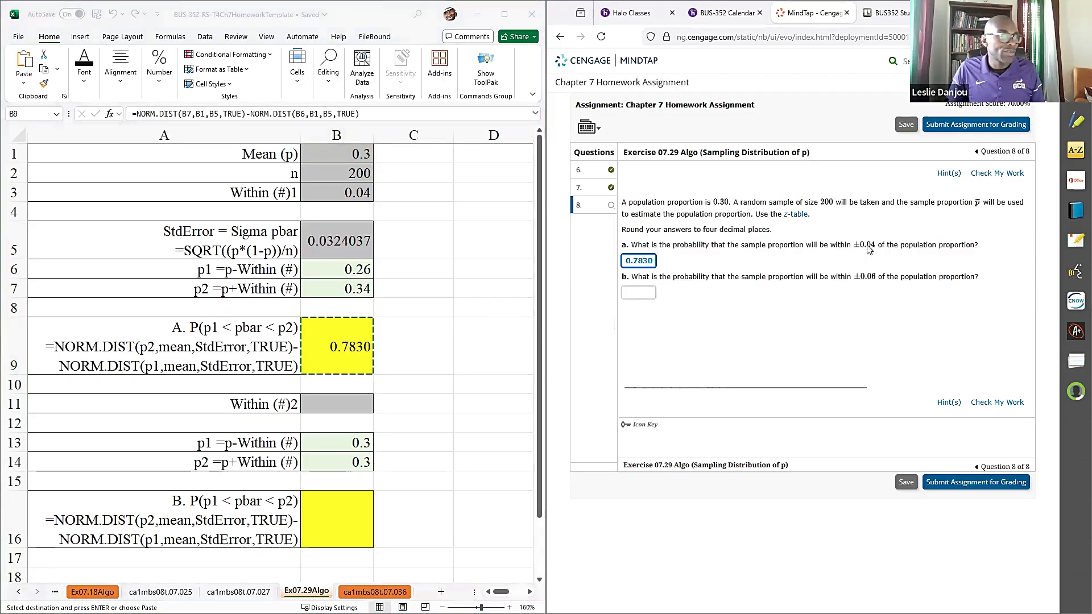
left_click(992, 173)
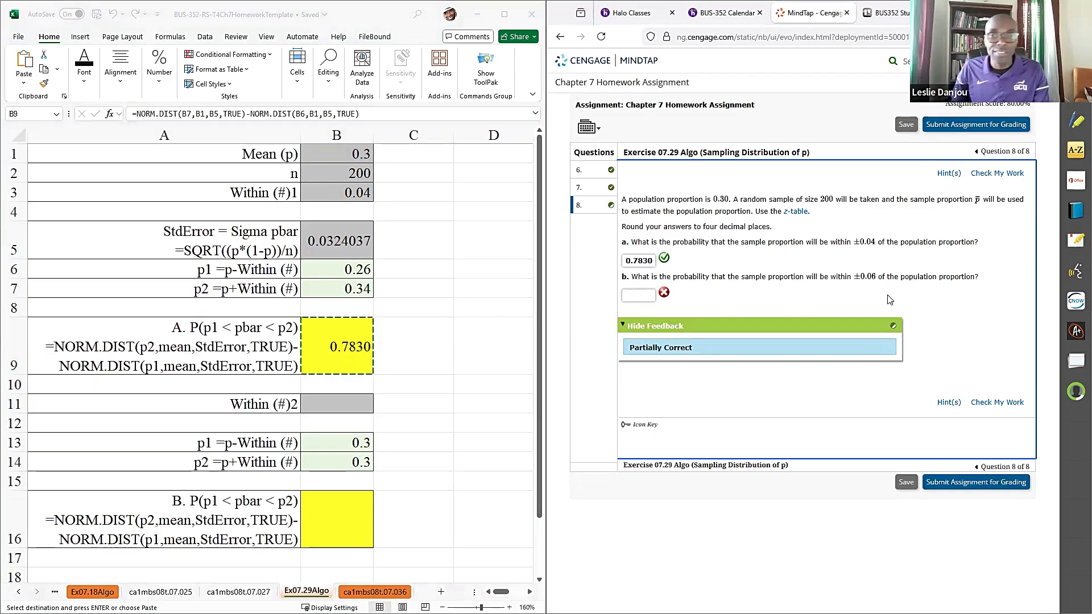
- Enter the part b margin of 0.06 as Within (#)2 in B11 of the Excel worksheet
left_click(340, 401)
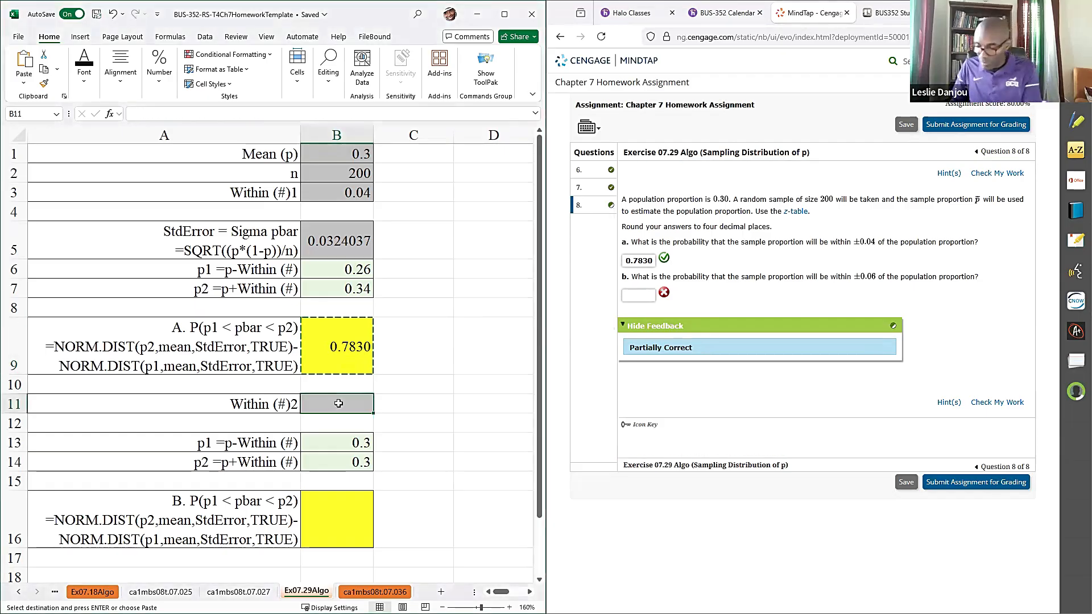
type(".0")
type("6")
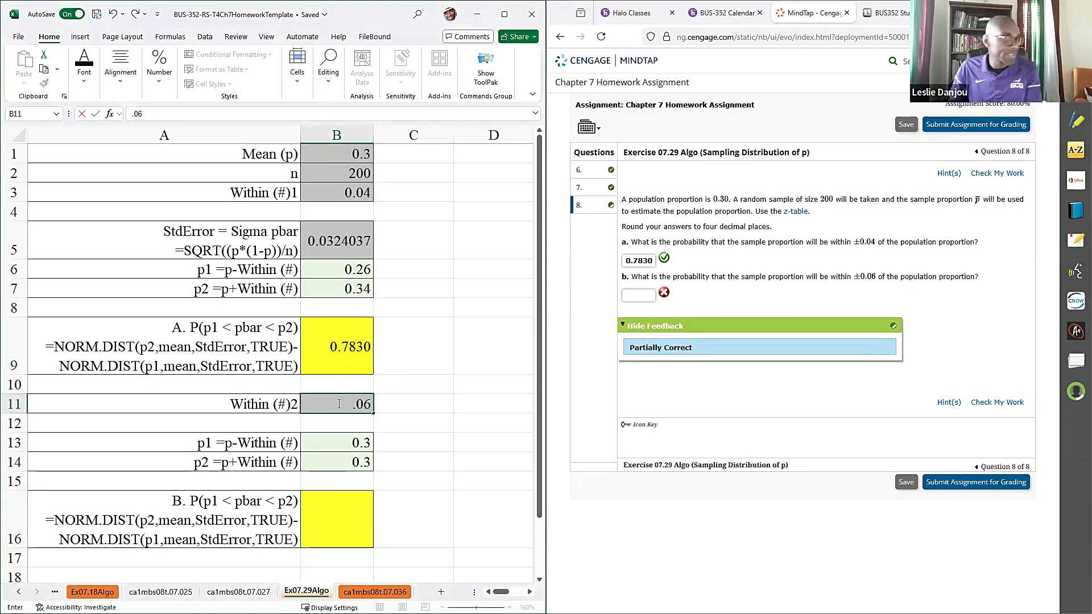
key("Return")
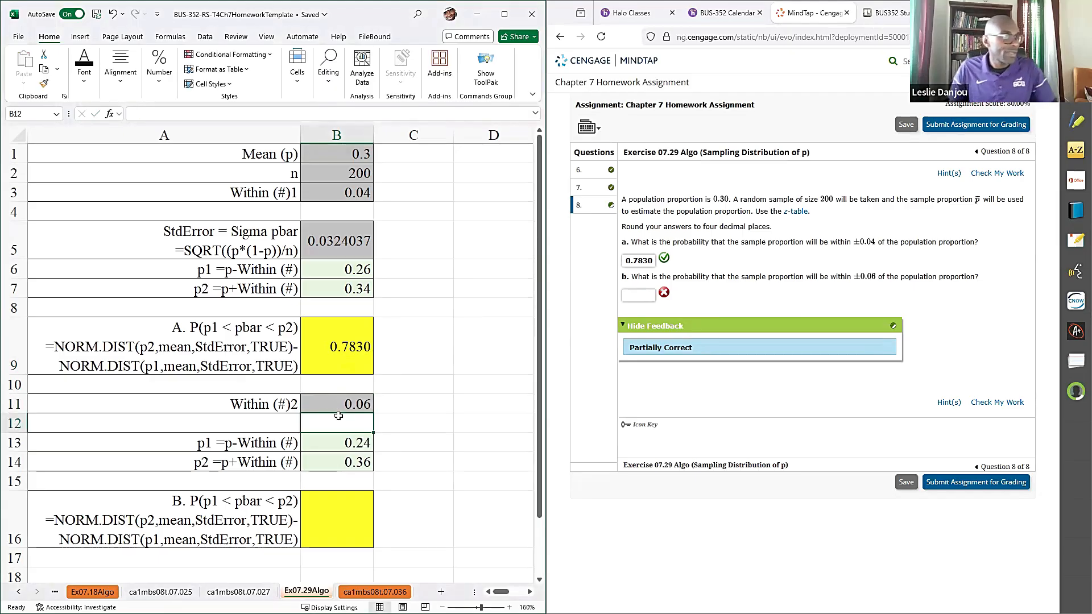
- Copy the NORM.DIST difference formula text from the part B label in A16 into B16
double_click(136, 528)
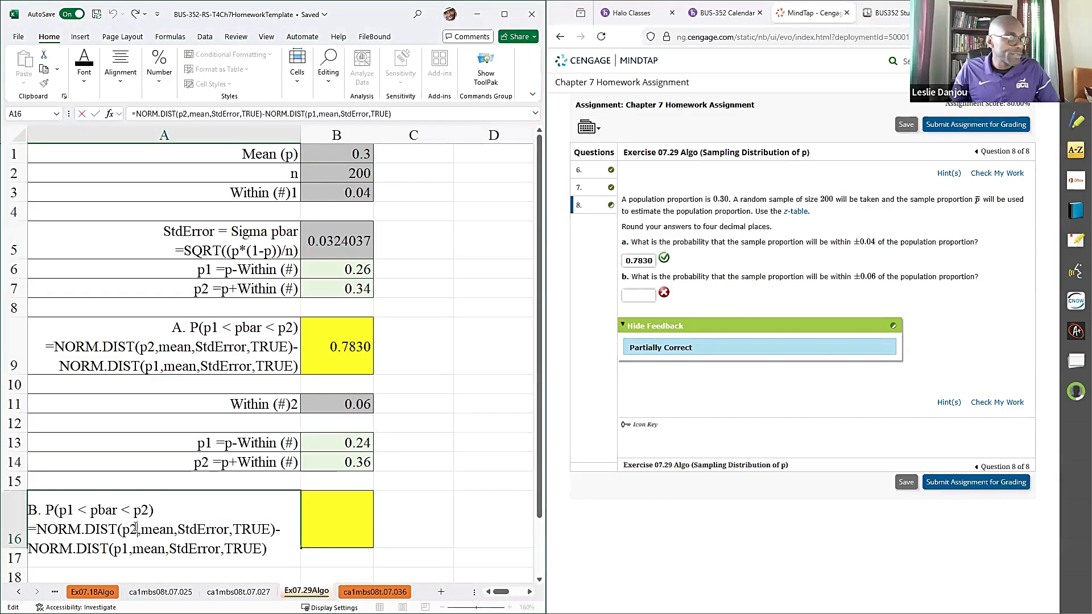
left_click_drag(29, 529, 269, 555)
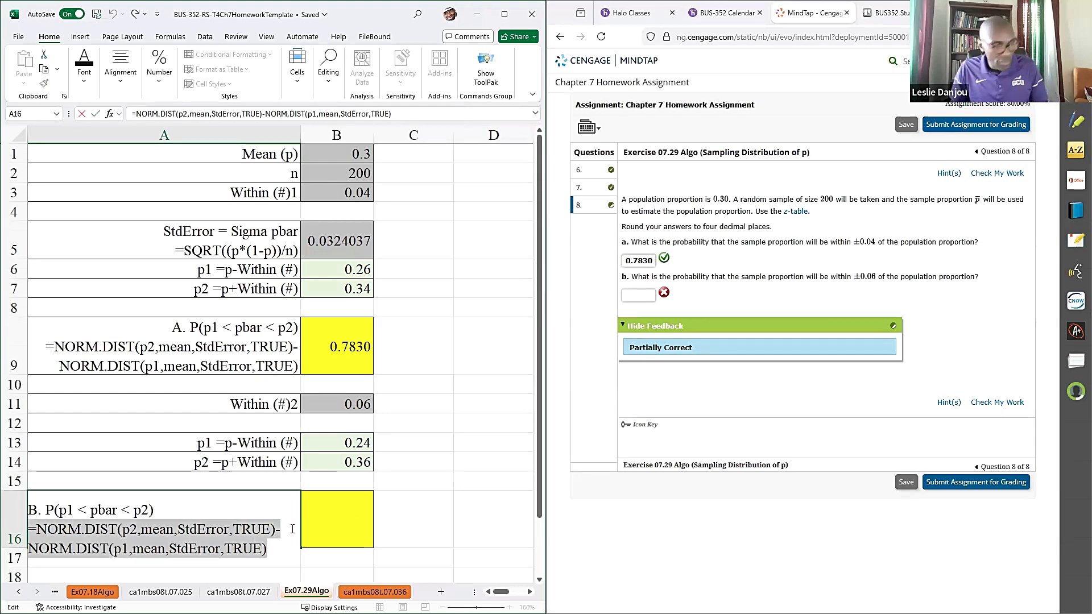
key("ctrl+c")
left_click(323, 523)
key("ctrl+v")
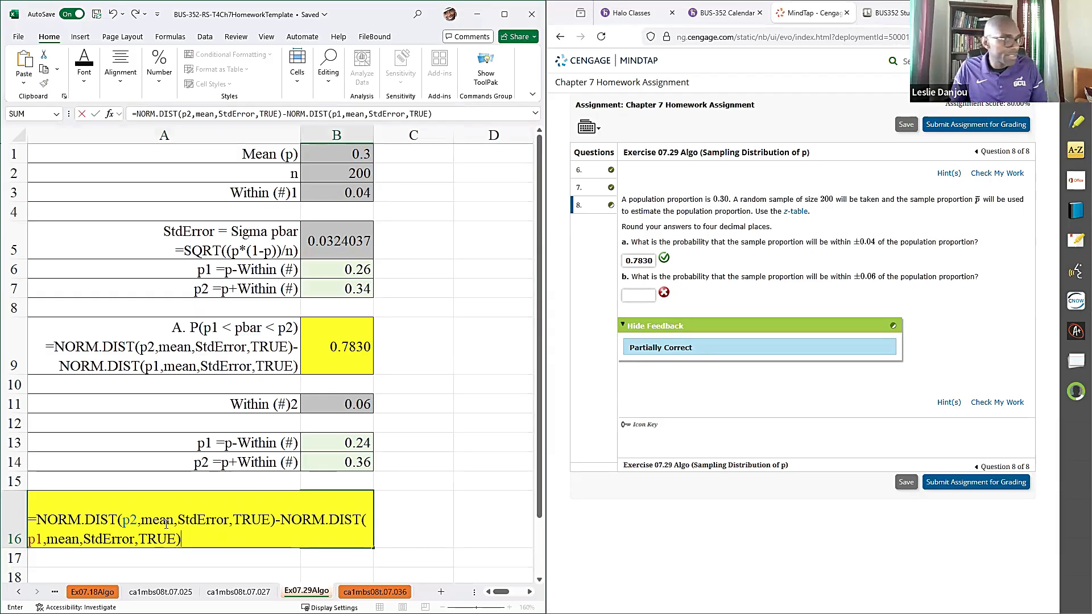
- Replace p2, mean and StdError in B16's first NORM.DIST term with references to B14, B1 and B5
double_click(130, 519)
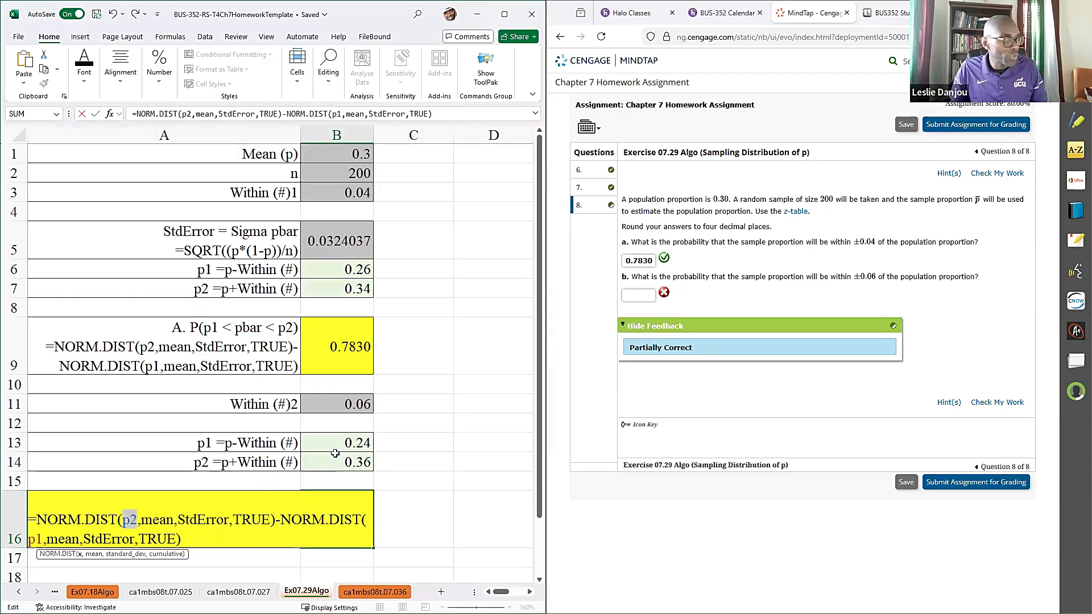
left_click(337, 461)
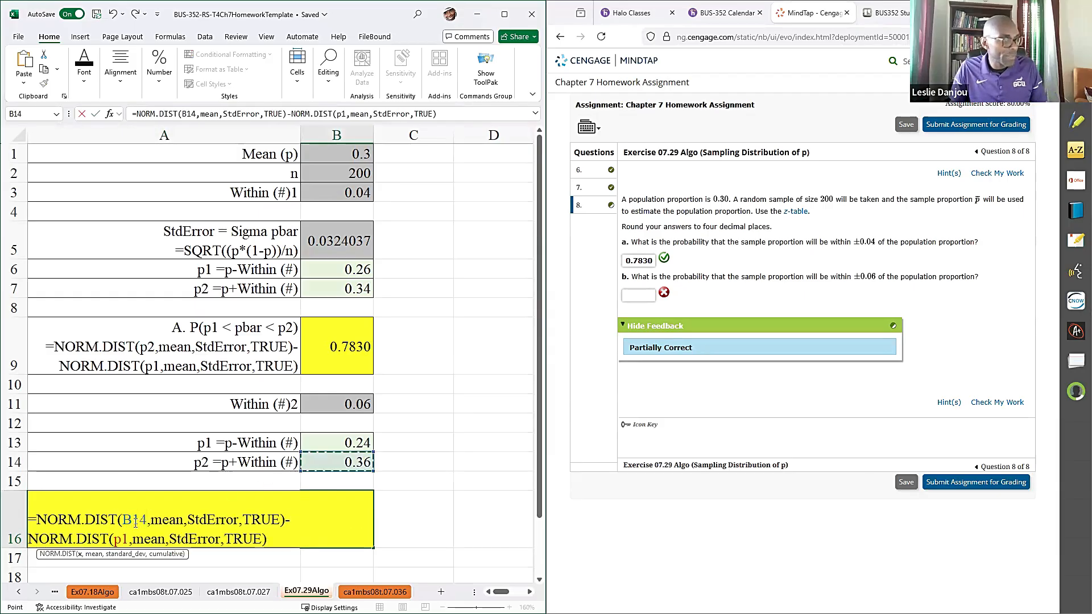
double_click(166, 519)
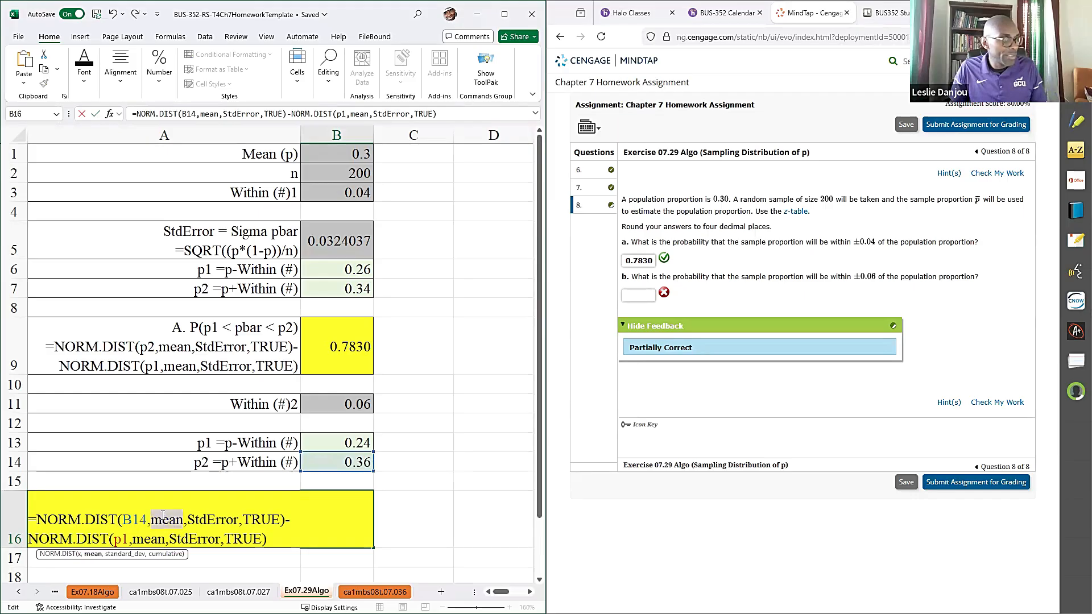
left_click(343, 152)
double_click(197, 523)
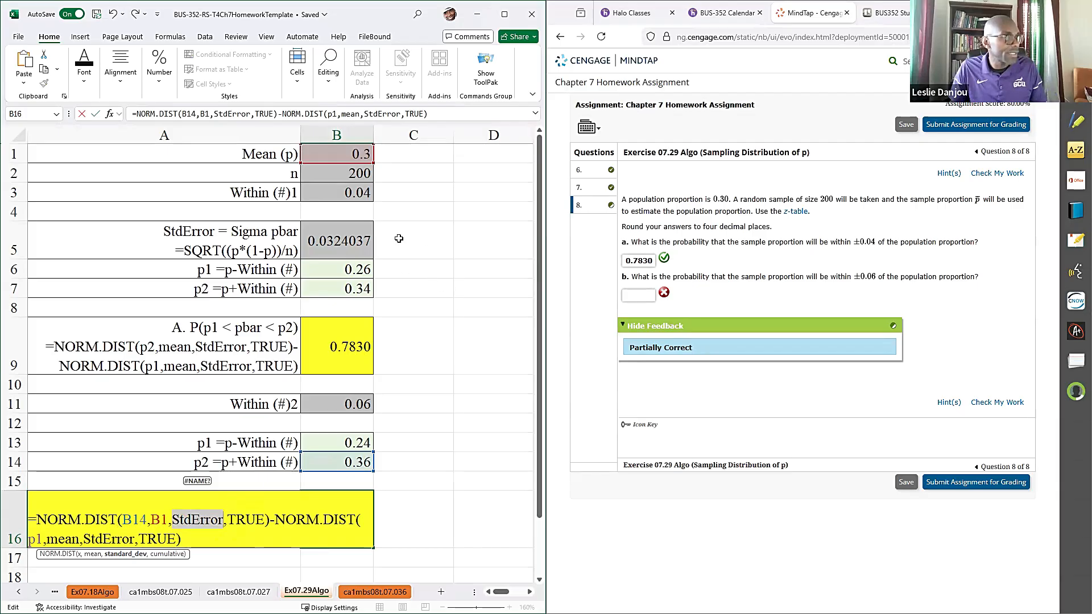
left_click(339, 240)
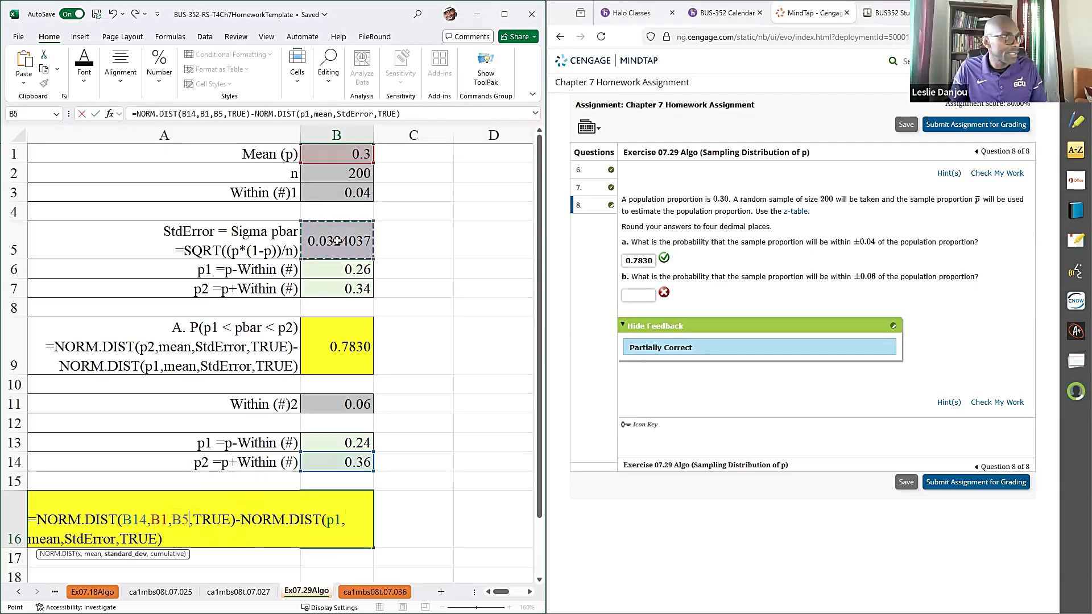
- Replace p1, mean and StdError in B16's second NORM.DIST term with B13, B1 and B5, and commit the formula
double_click(337, 519)
left_click(341, 443)
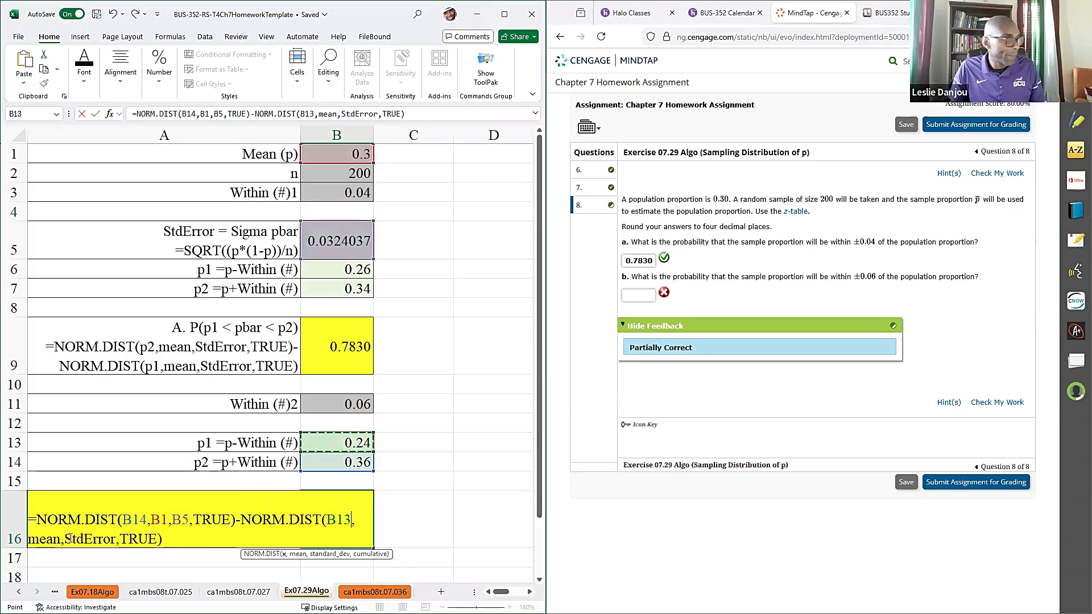
double_click(51, 540)
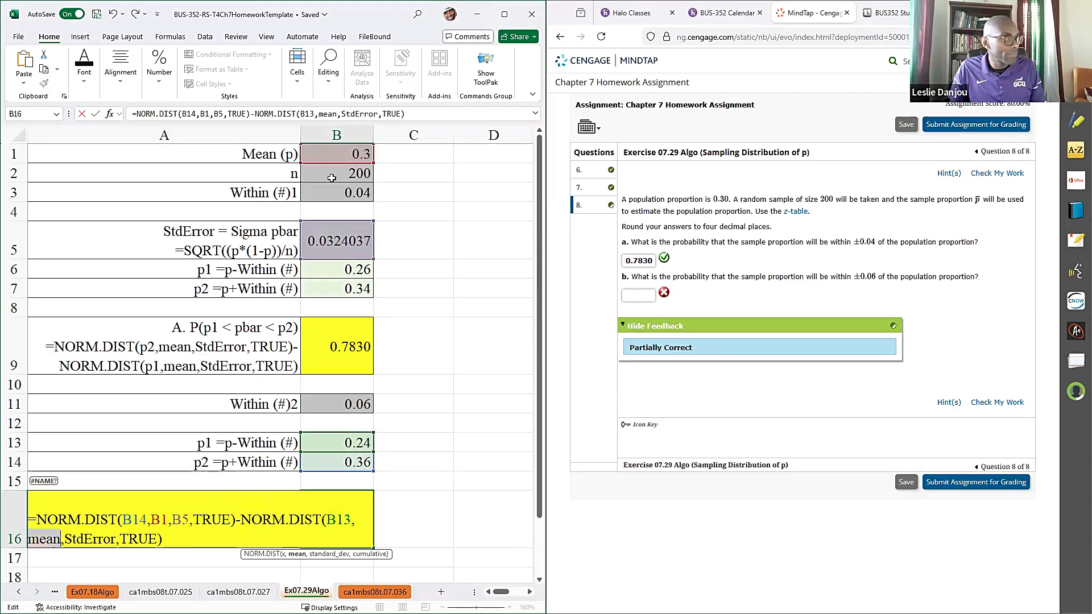
left_click(339, 157)
double_click(71, 539)
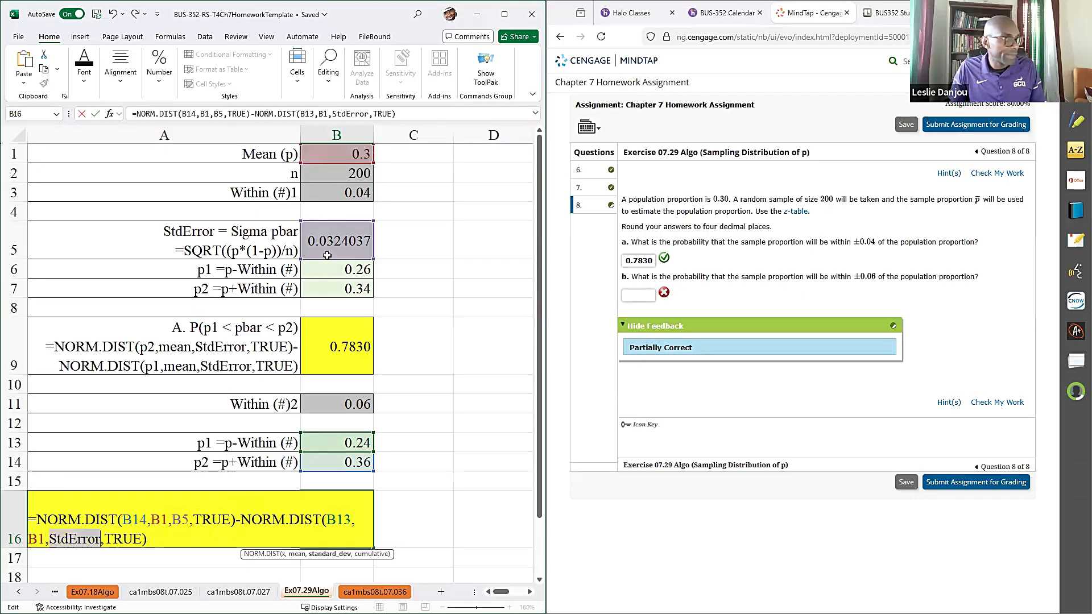
left_click(338, 239)
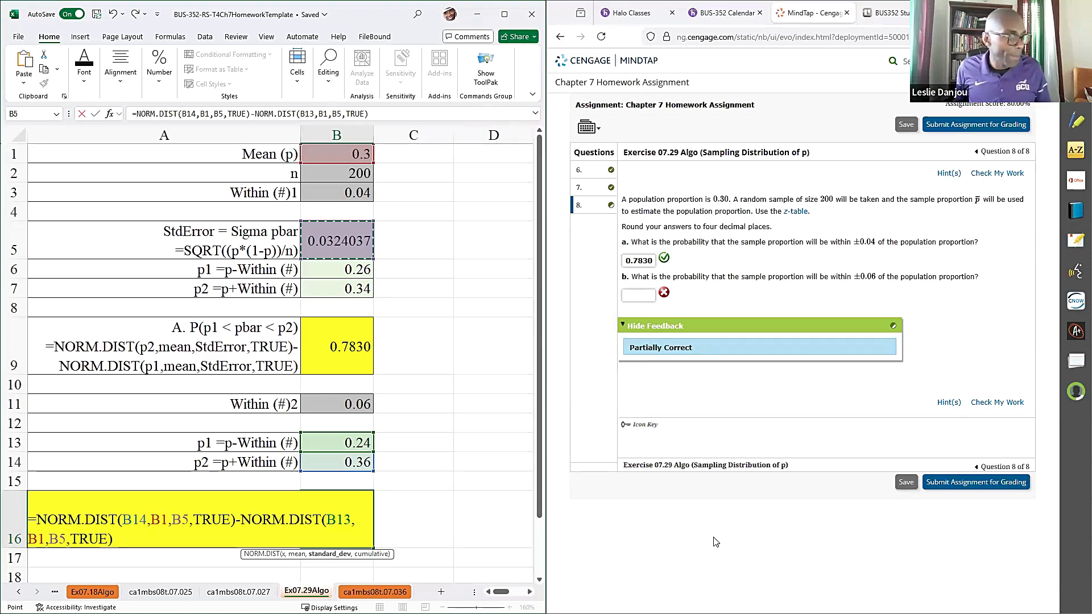
key("Return")
- Copy the B16 probability, 0.9359, into the answer for part b in MindTap and check the work
left_click(312, 513)
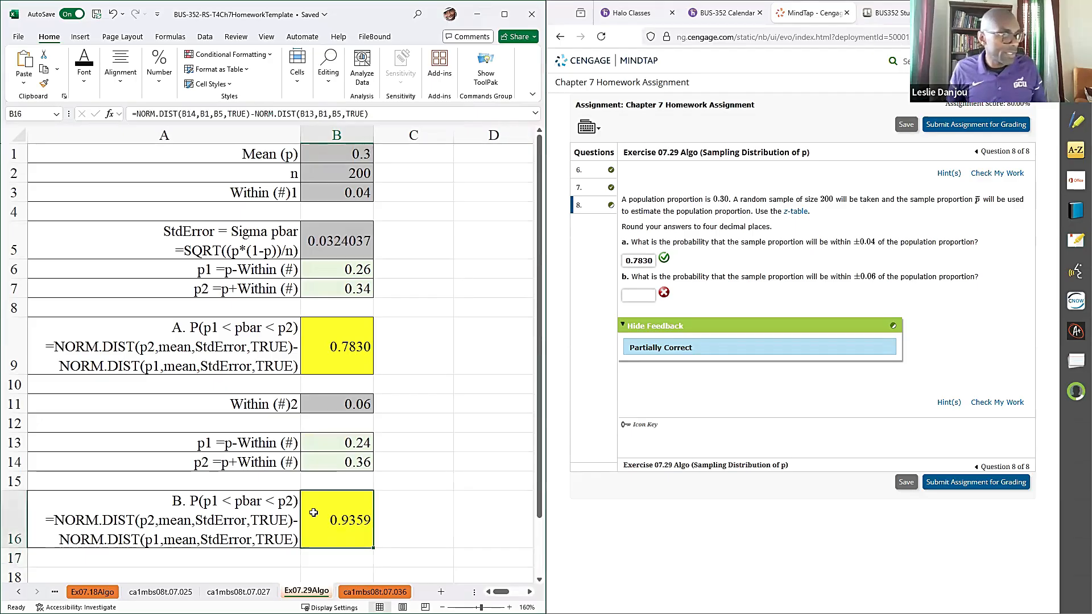
key("ctrl+c")
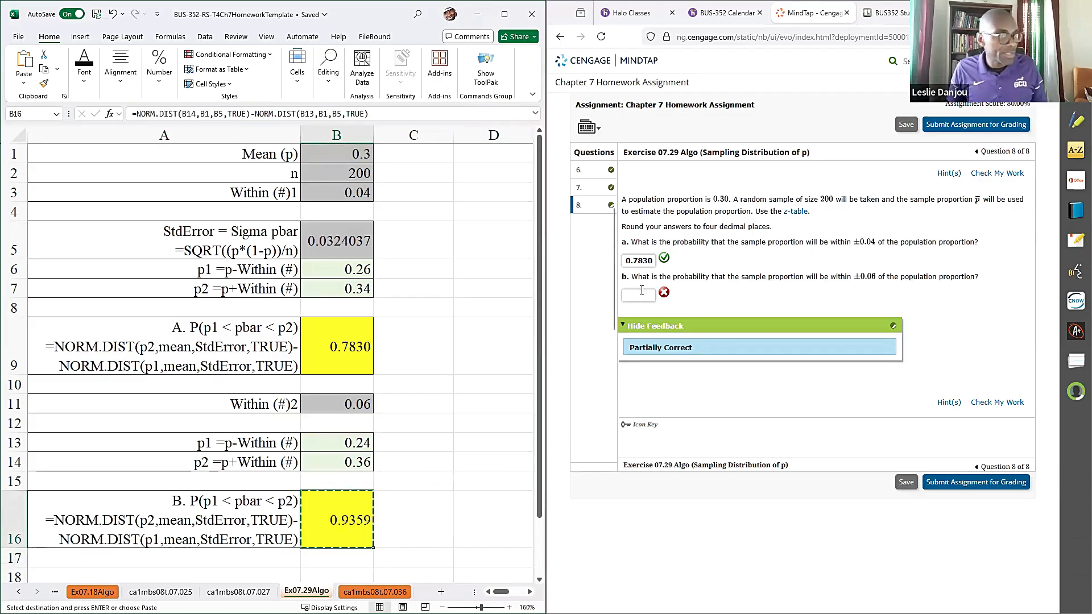
left_click(641, 290)
key("ctrl+v")
left_click(997, 402)
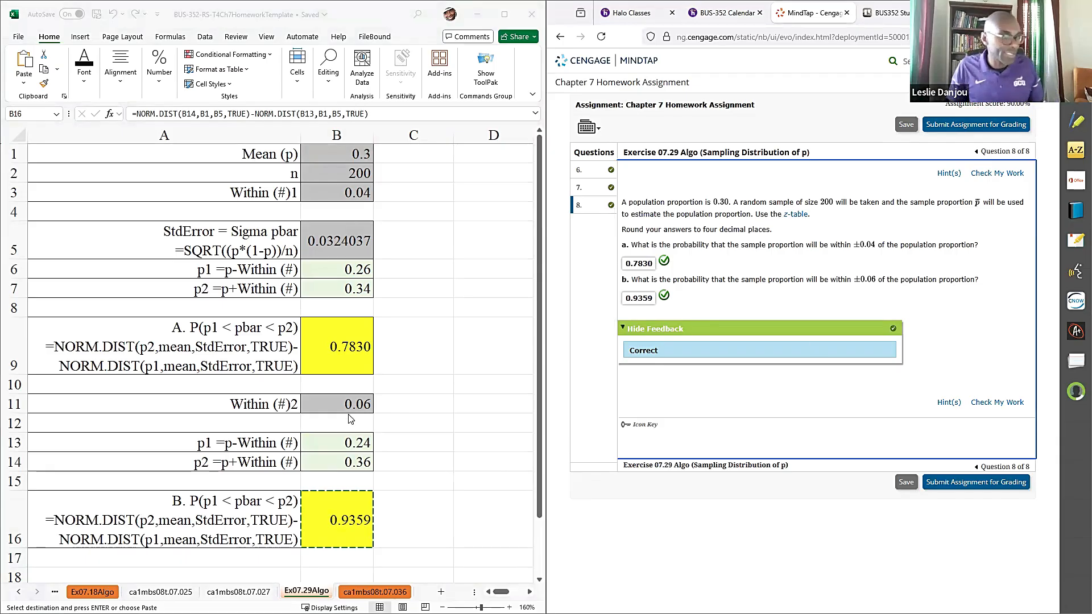
- Open the ca1mbs08t.07.036 worksheet in Excel and the matching question 5 in MindTap
left_click(367, 593)
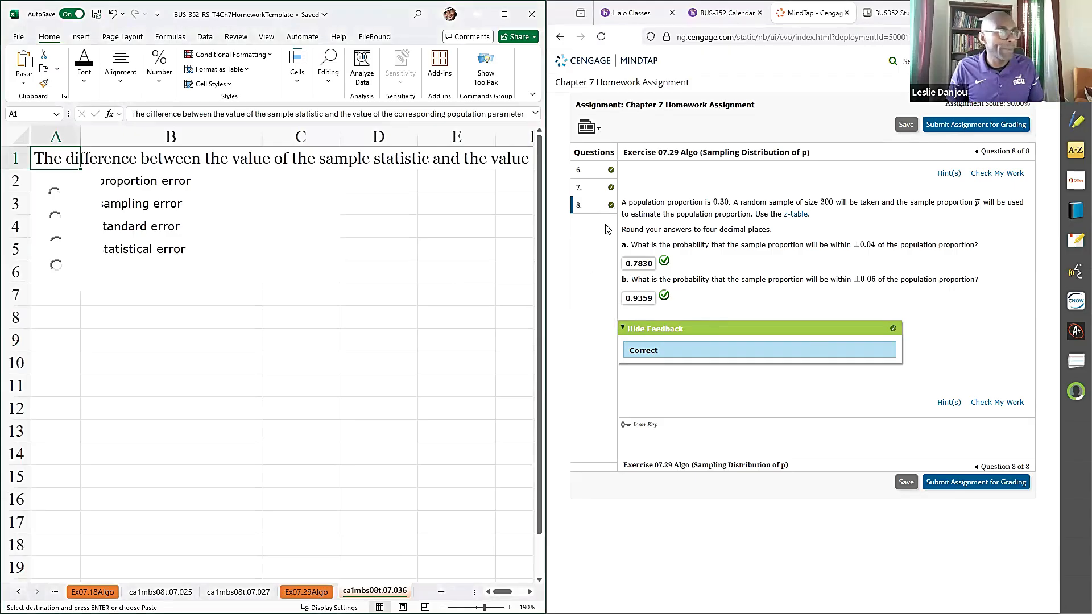
scroll(597, 251, "up", 3)
left_click(597, 245)
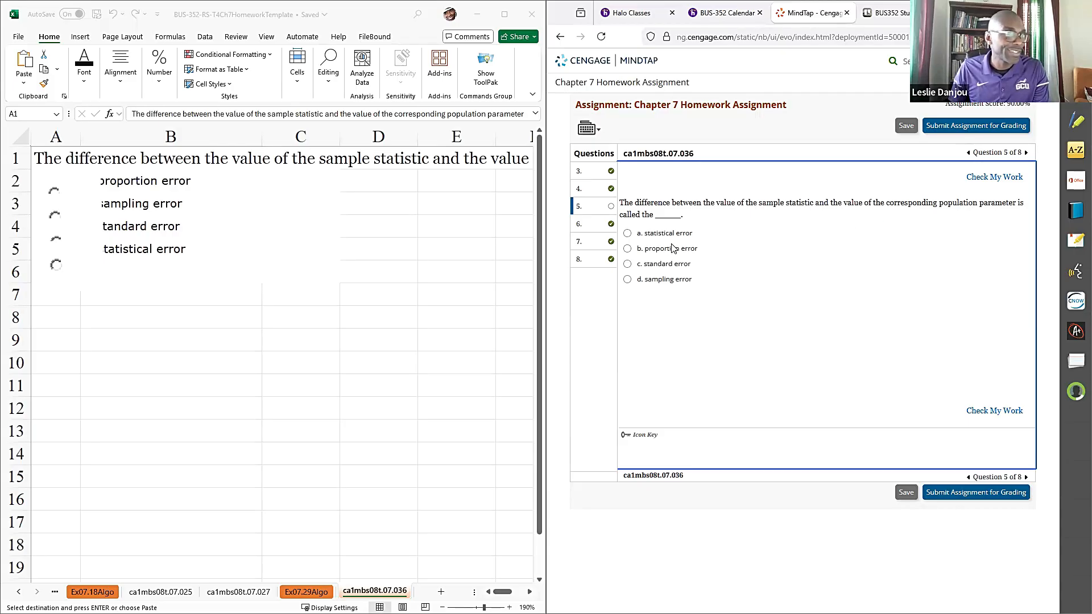
- Try standard error as the answer to question 5, change it to sampling error, and check the work for each choice
left_click(652, 265)
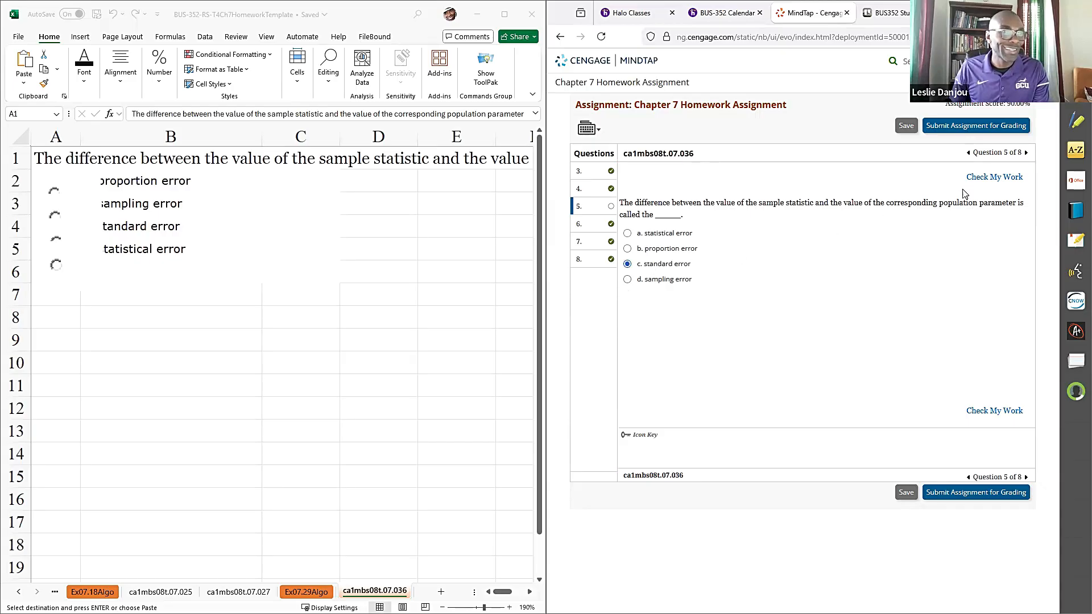
left_click(989, 178)
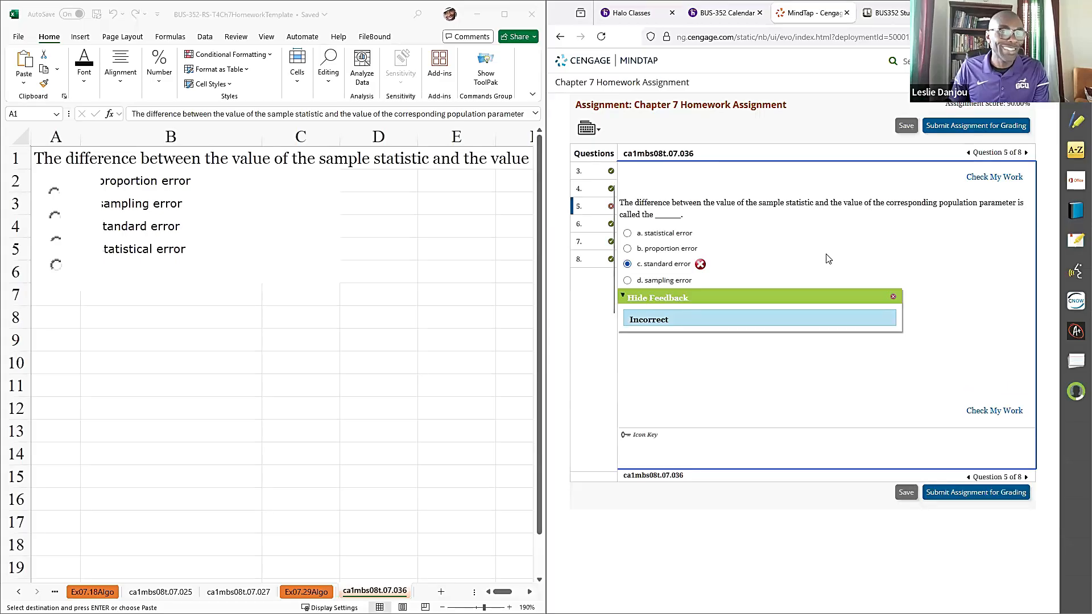
left_click(628, 281)
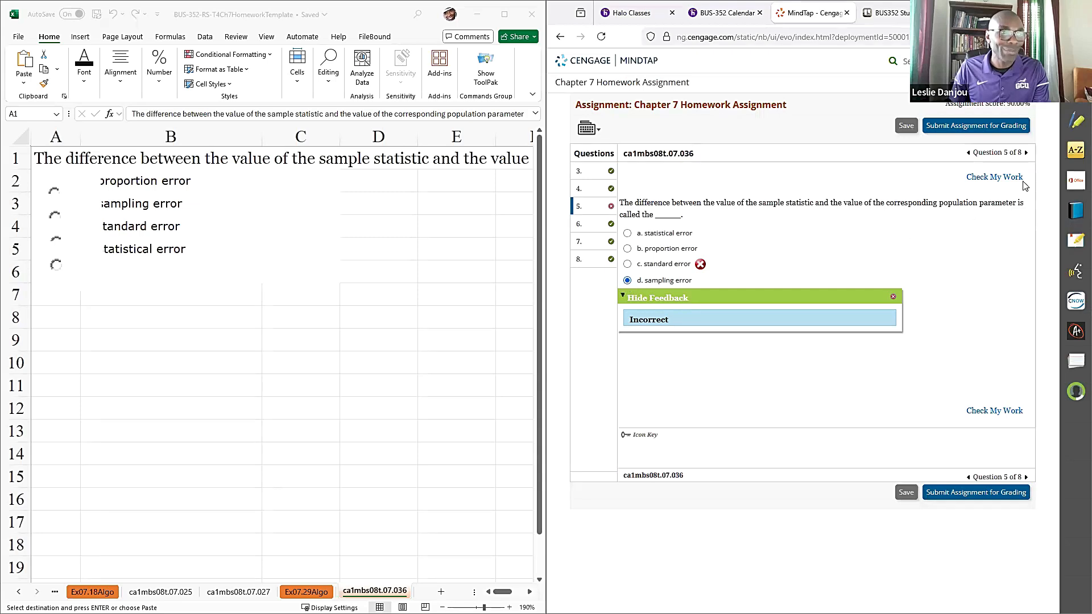
left_click(1005, 178)
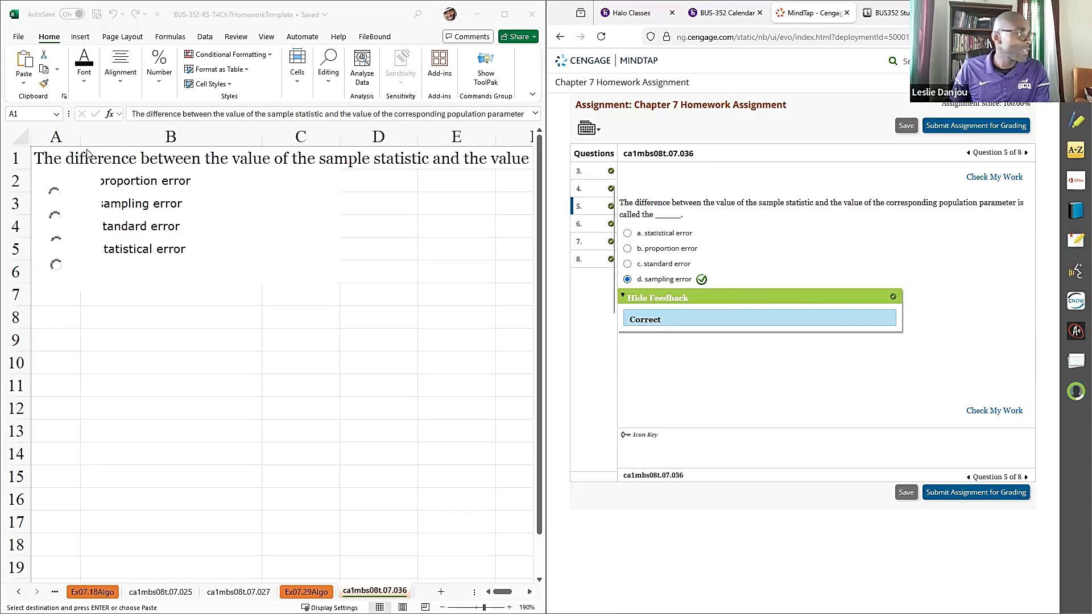
- Widen column A of the Excel worksheet to uncover the answer options and color "b. sampling error" in B3 red
left_click_drag(81, 137, 115, 136)
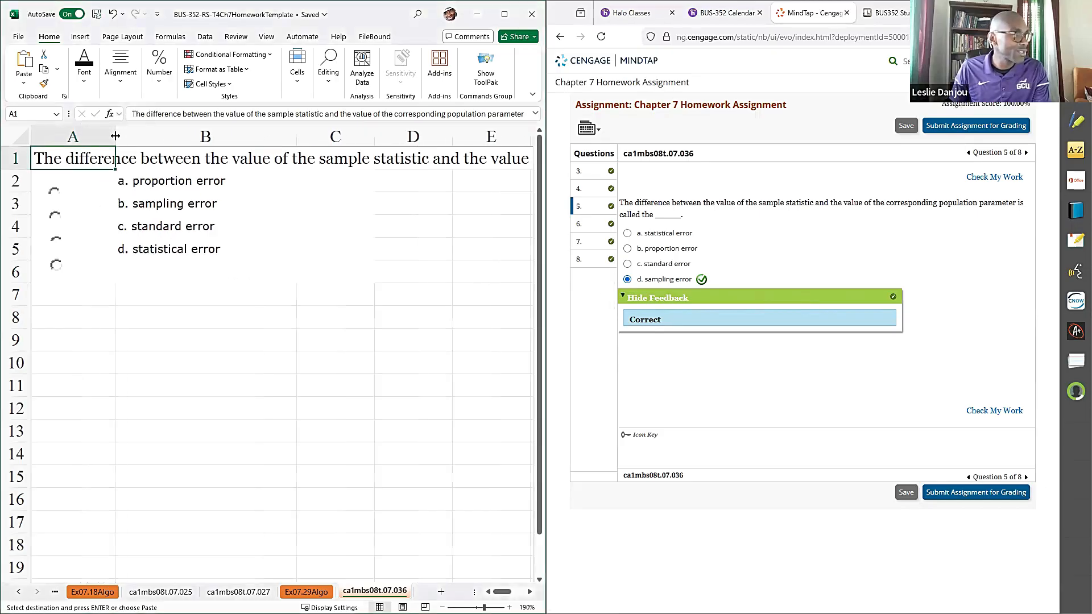
left_click(59, 220)
left_click(125, 206)
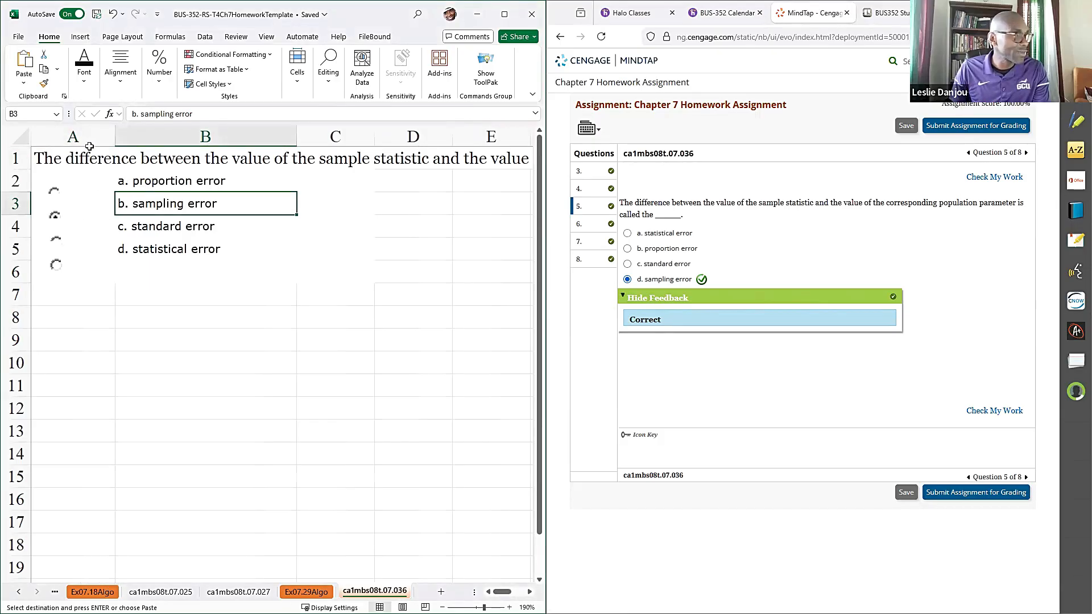
left_click(91, 83)
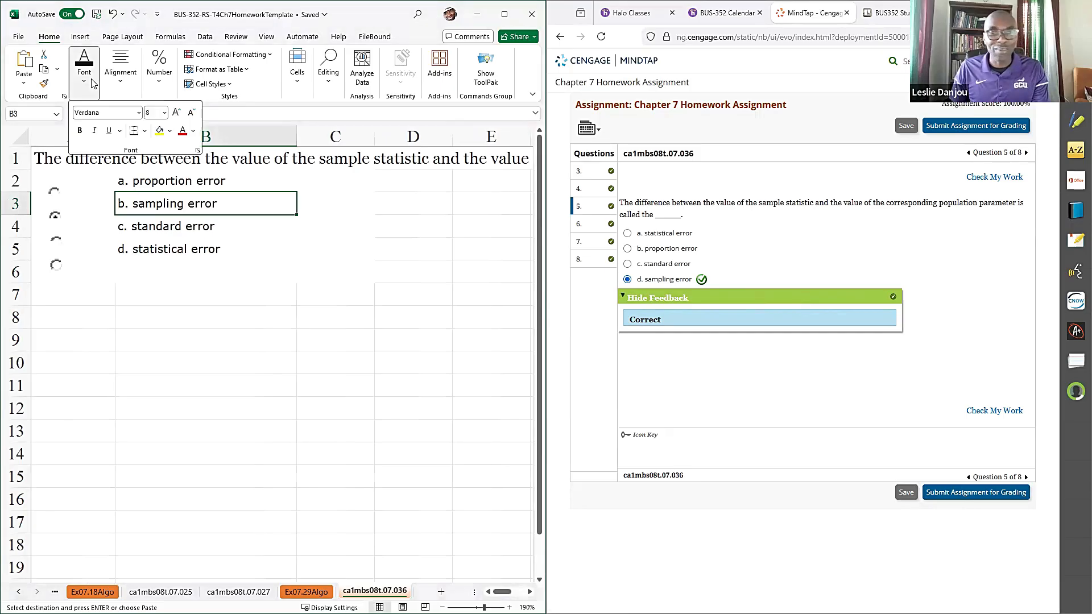
left_click(183, 132)
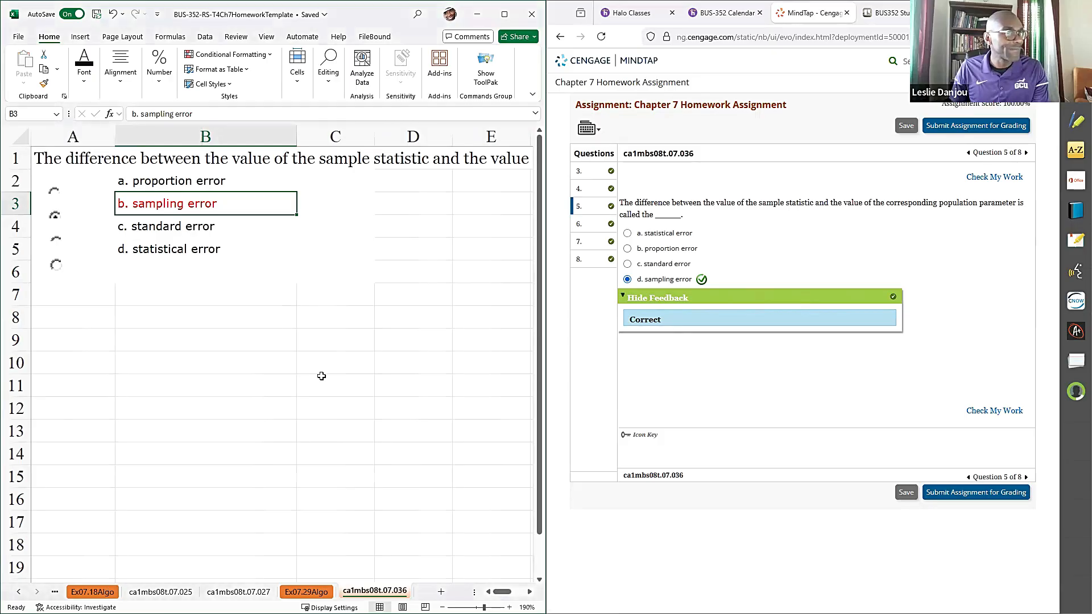